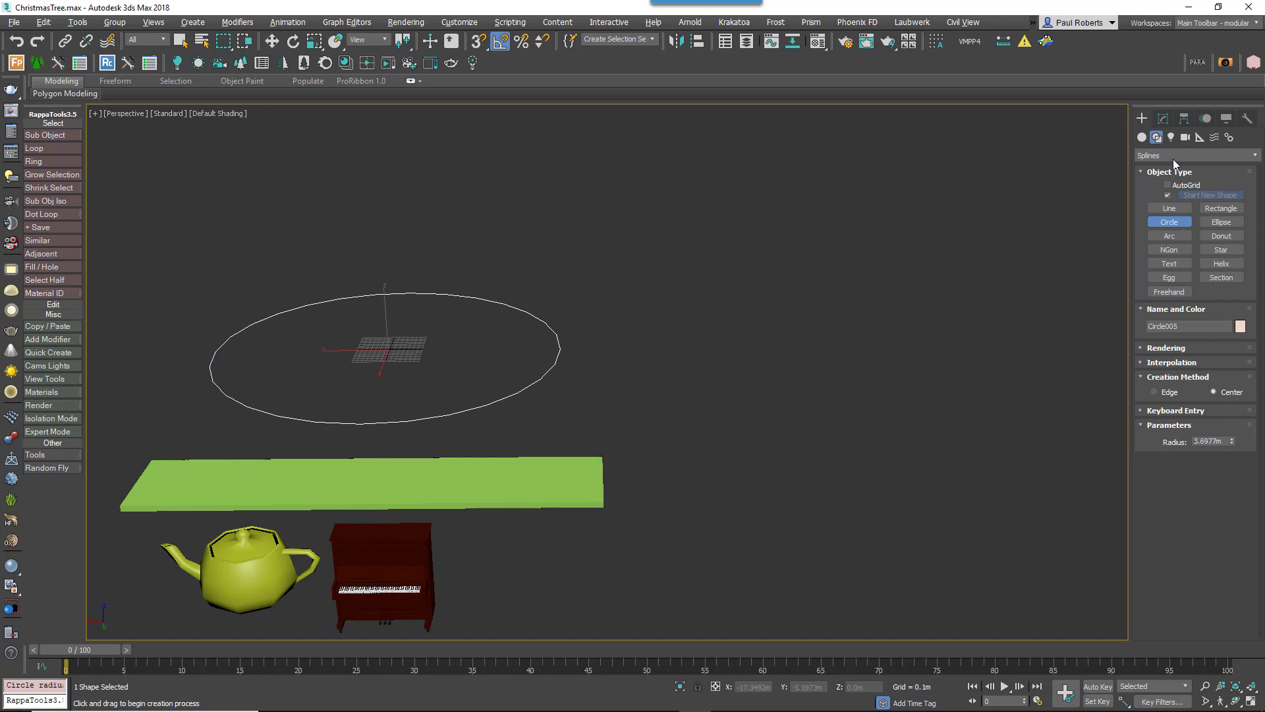
Create a RailClone Pro object near the centre of the circle
left_click(1142, 137)
left_click(1179, 218)
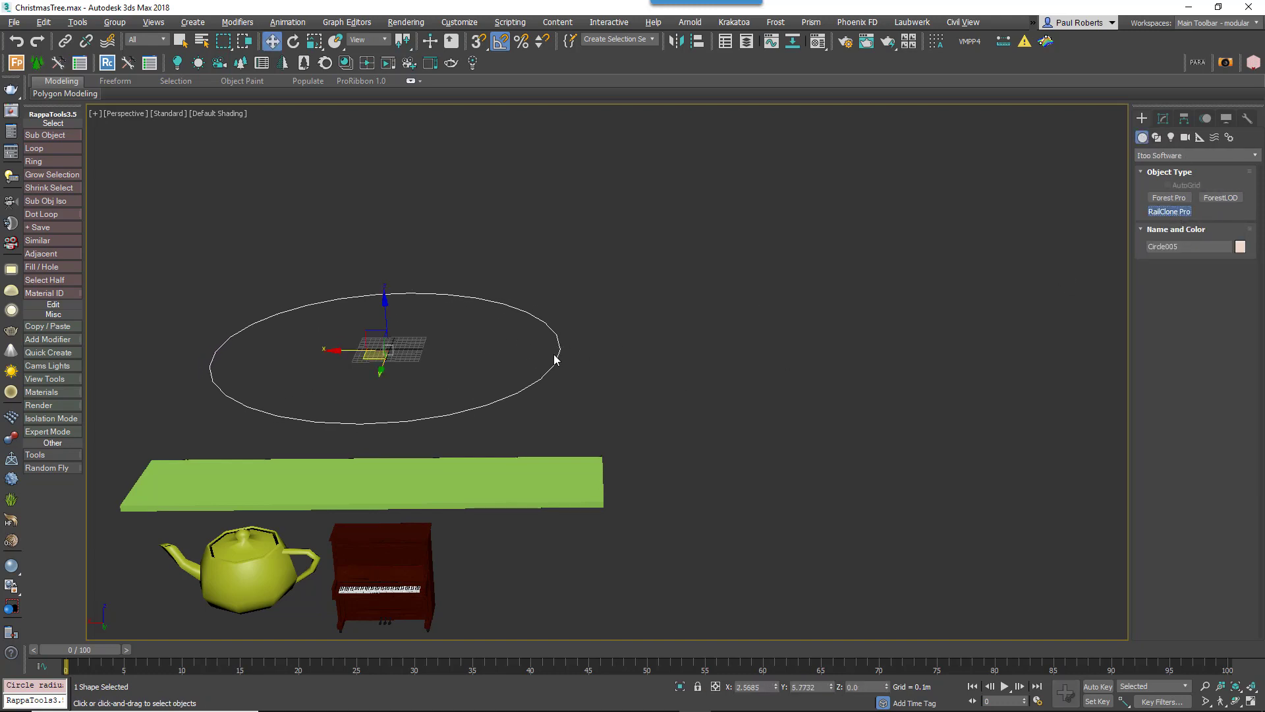
left_click_drag(404, 353, 428, 374)
right_click(429, 374)
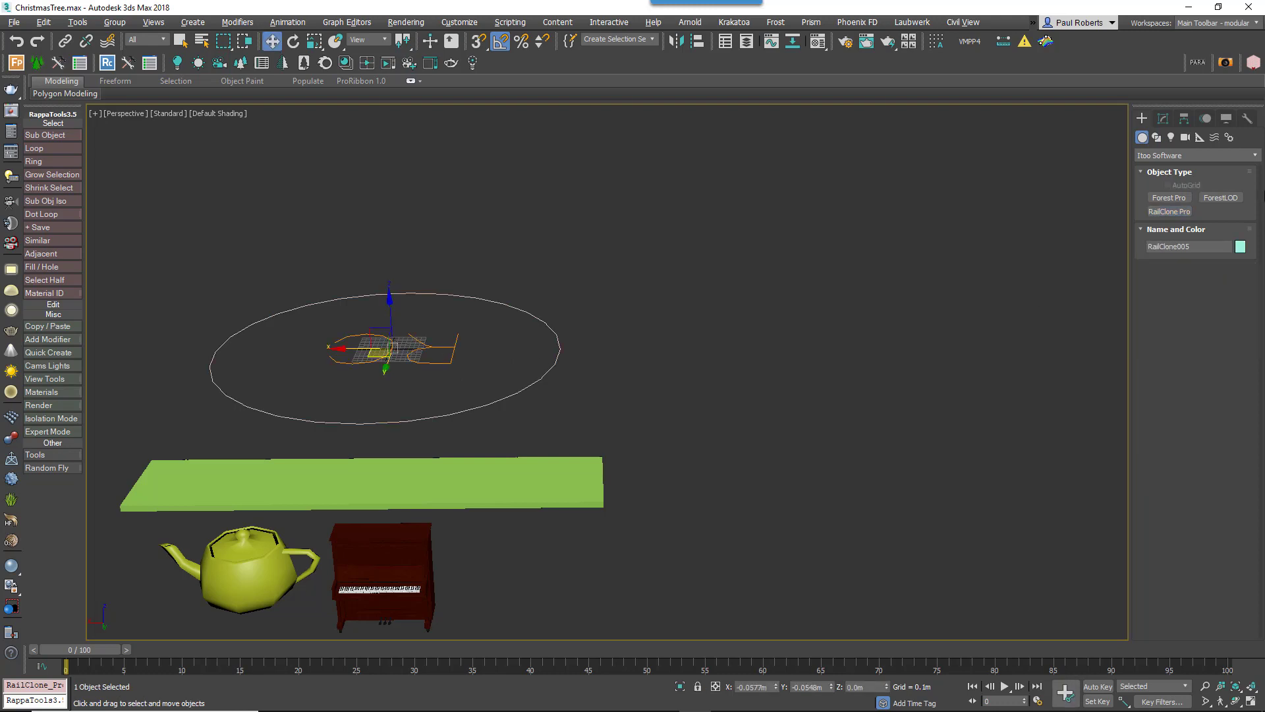
Open the RailClone object's Style Editor, then enlarge and reposition it so the scene objects and modifier settings stay accessible
left_click(1164, 120)
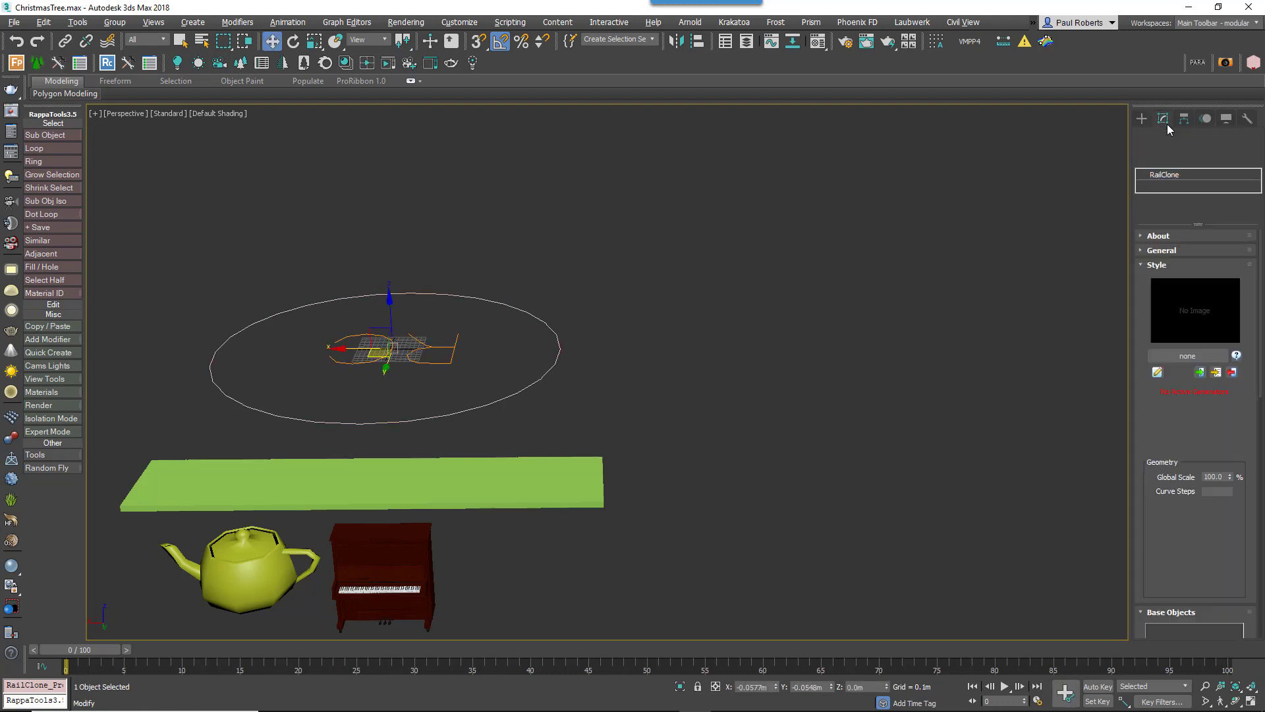
left_click(1157, 372)
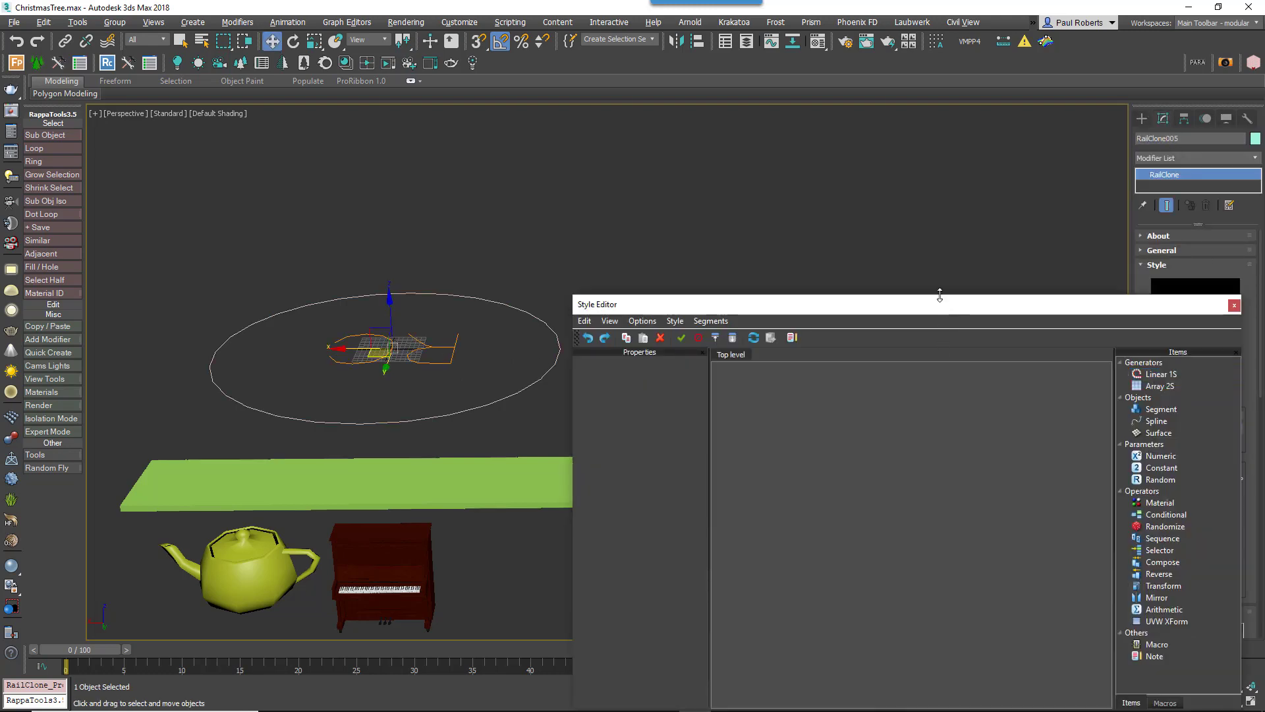
left_click_drag(945, 303, 955, 120)
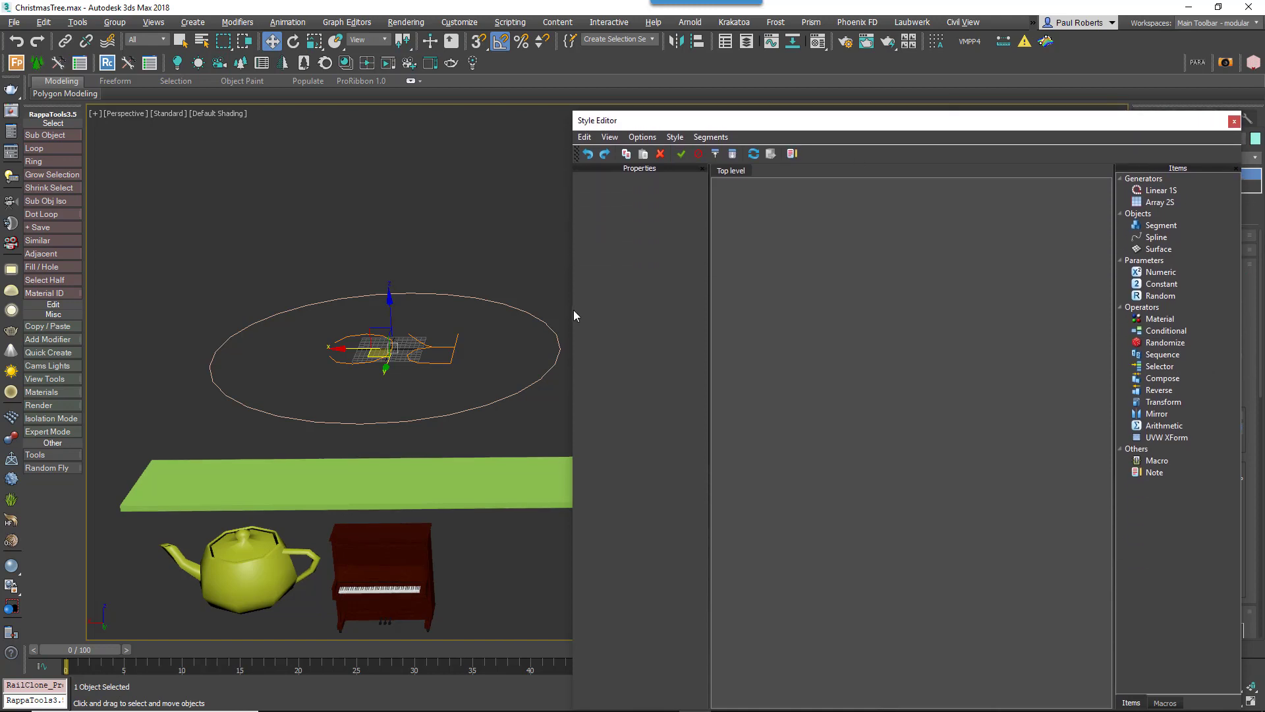
left_click_drag(574, 311, 693, 297)
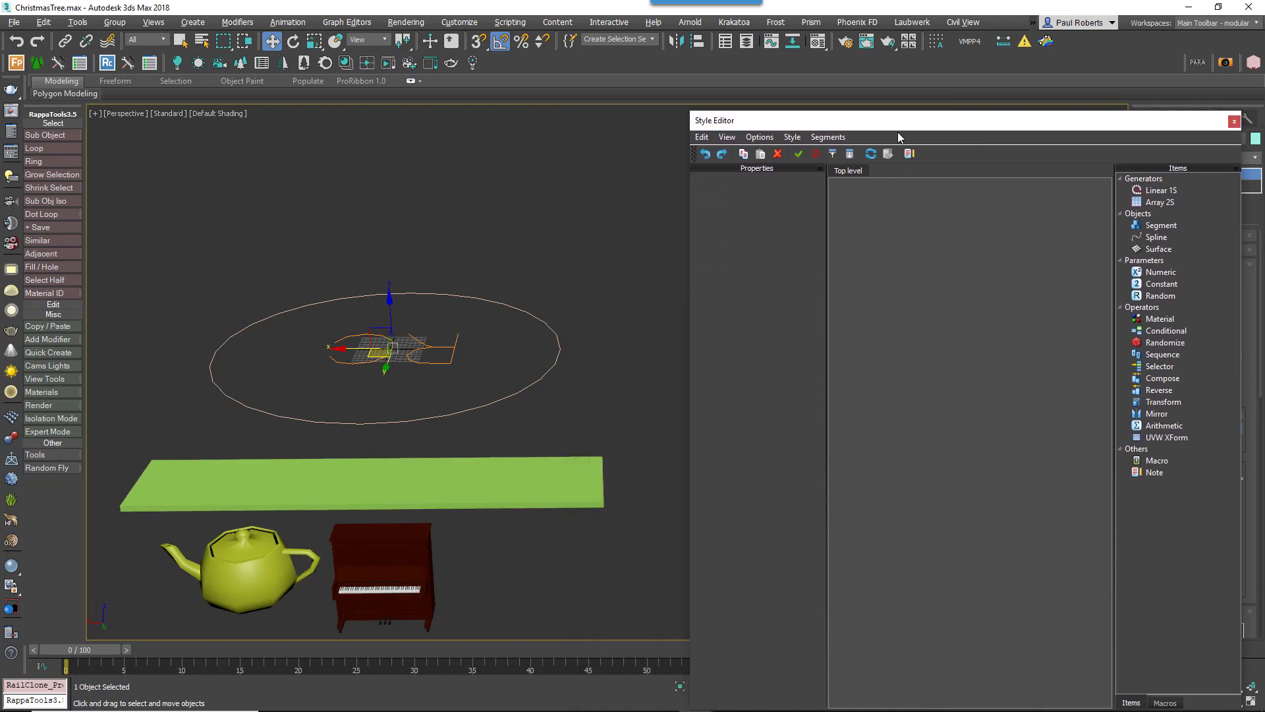
left_click_drag(897, 132, 786, 114)
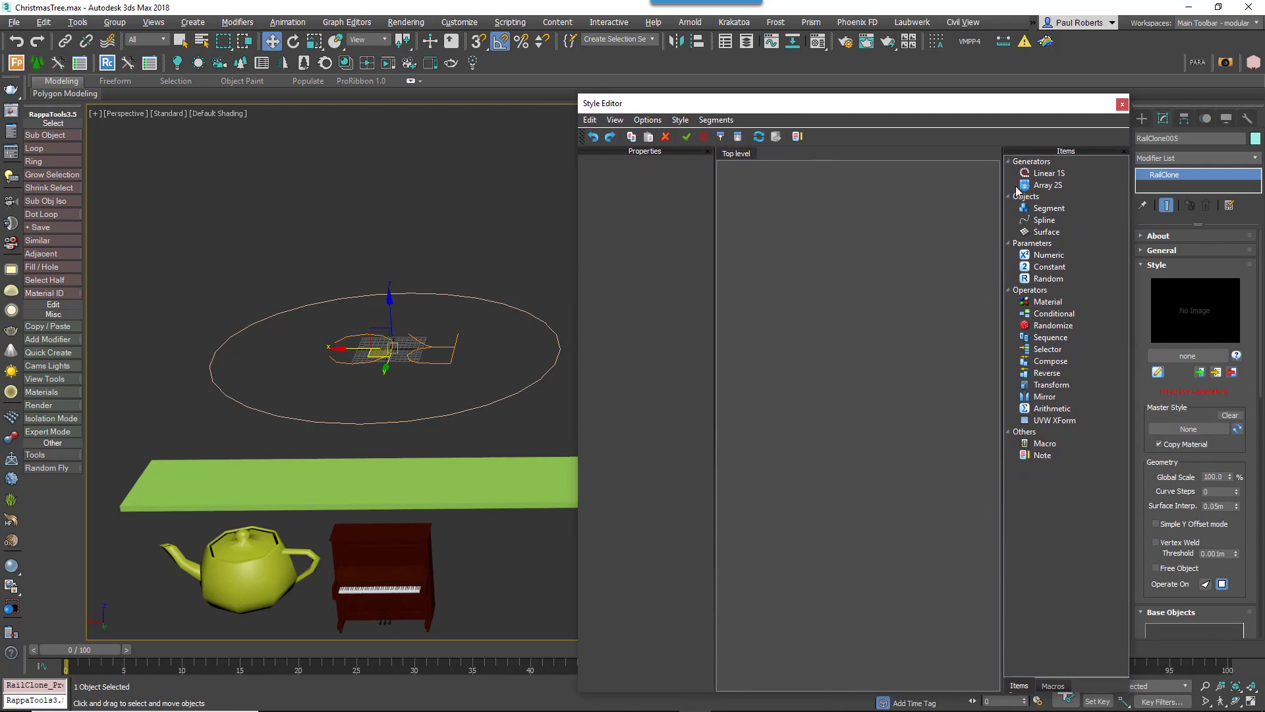
Add an Array 2S generator and a Spline node that references the circle, and wire the spline to the generator's X Spline input
left_click_drag(1044, 185, 940, 210)
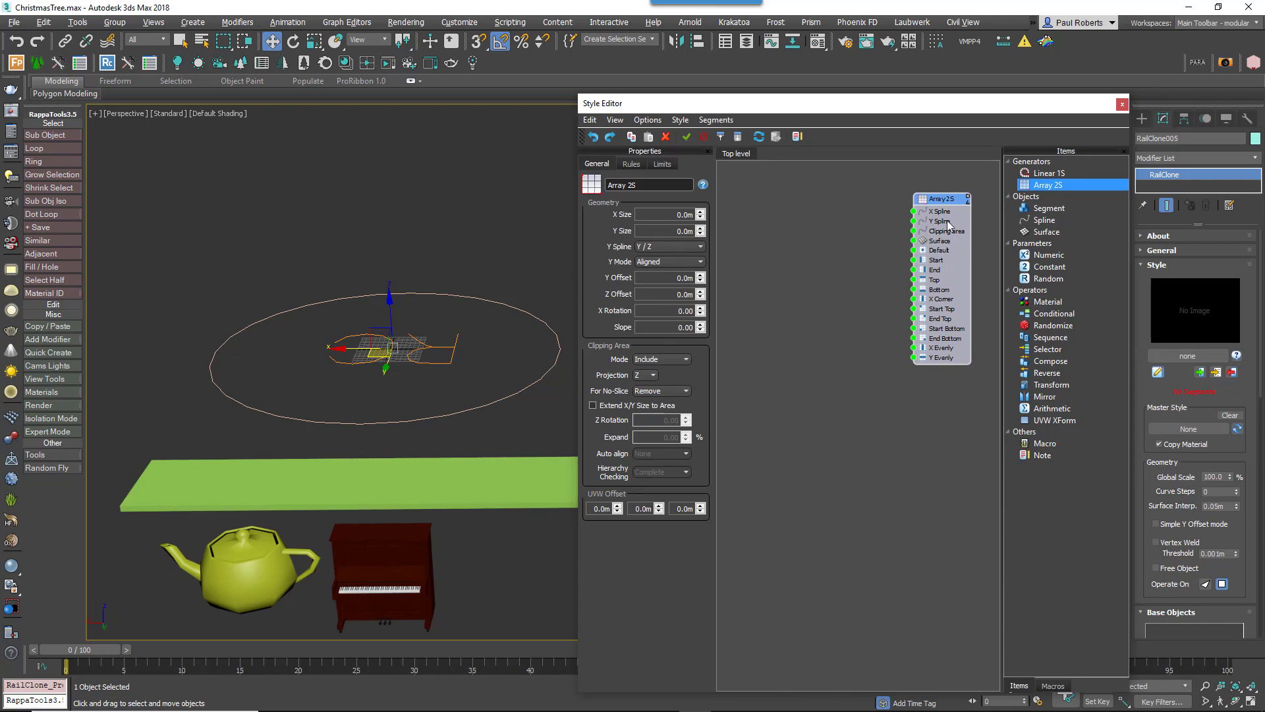
scroll(949, 227, "up", 2)
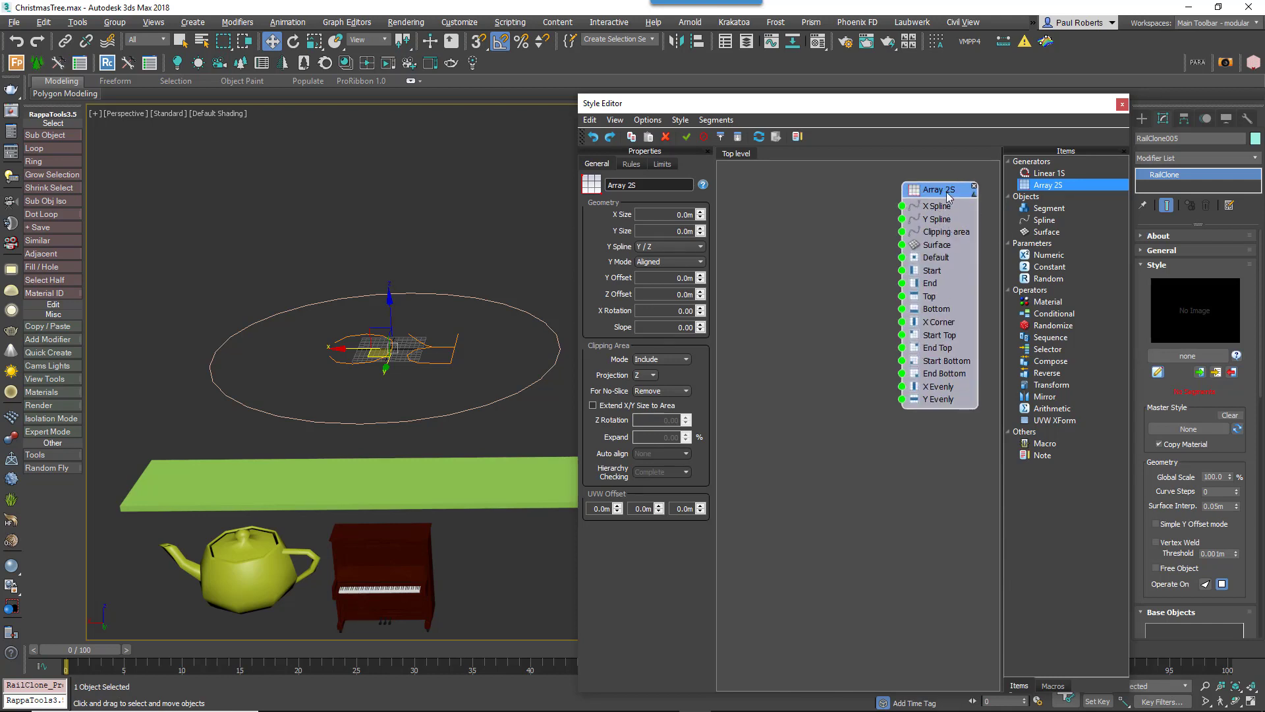
left_click(1062, 255)
left_click_drag(1044, 220, 792, 208)
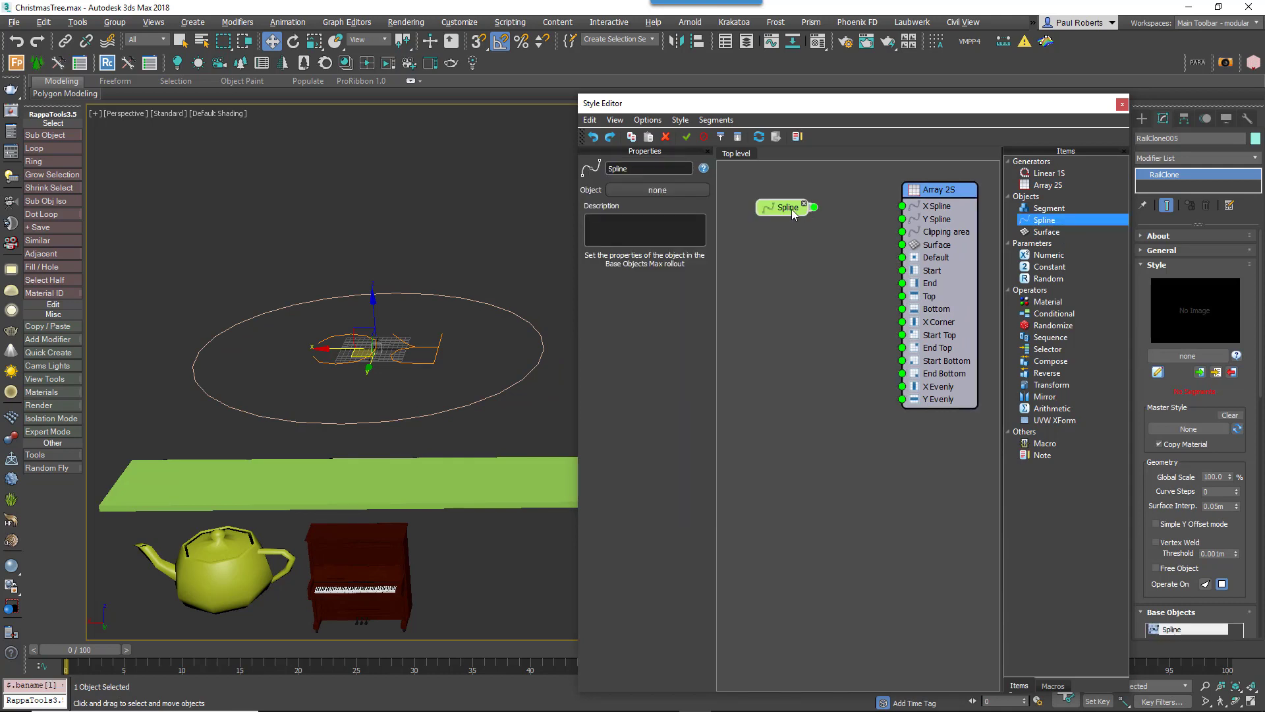
left_click(681, 191)
left_click(507, 394)
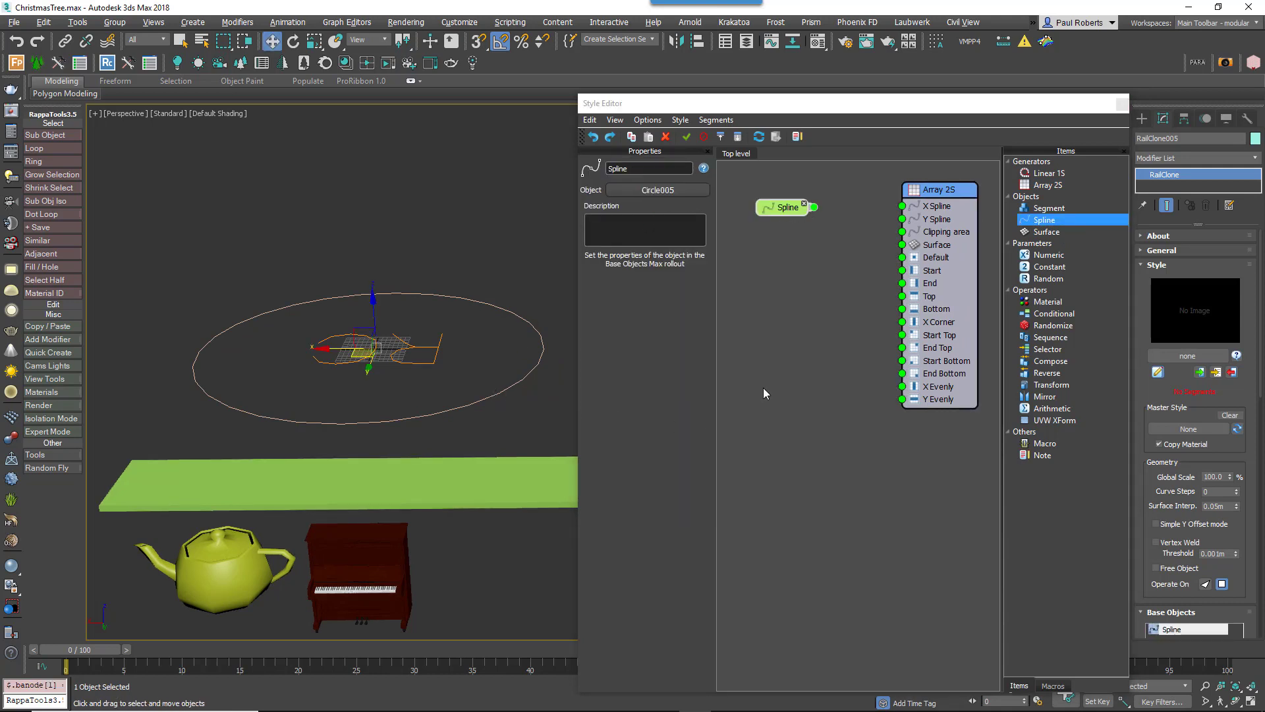
left_click_drag(815, 208, 902, 207)
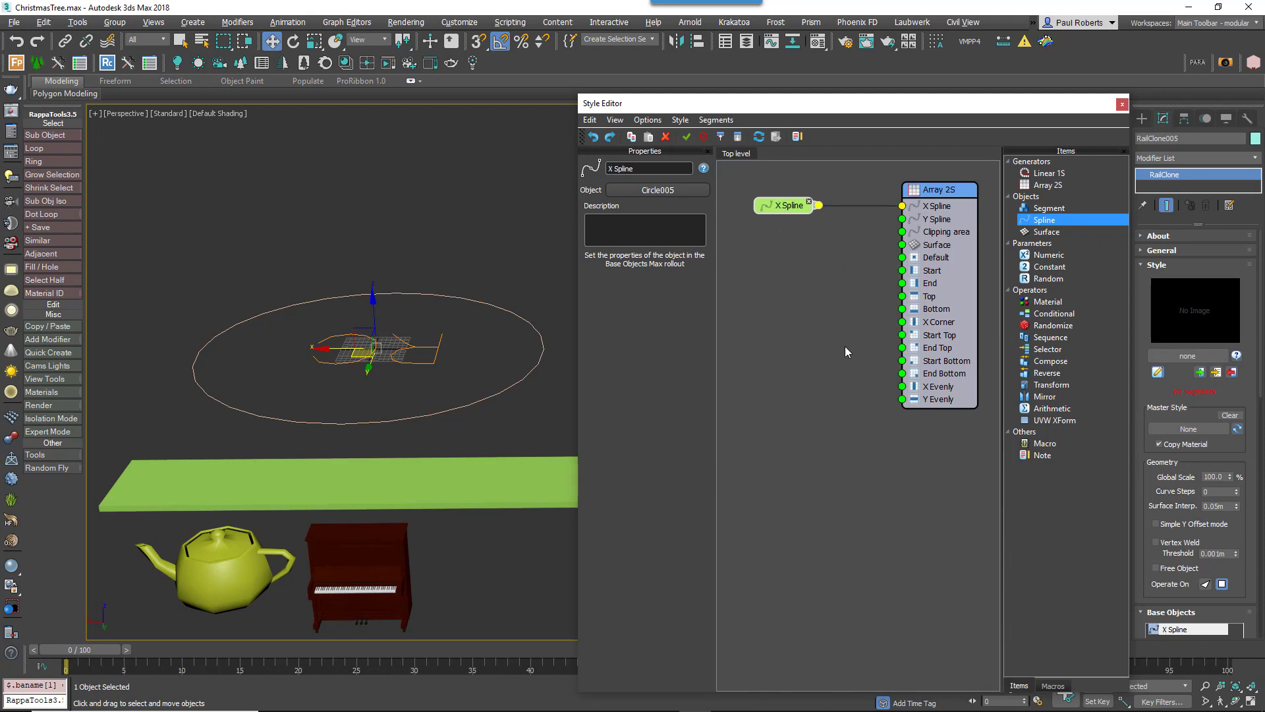
Export the Array 2S generator's Y Size geometry parameter as a node input
left_click(954, 333)
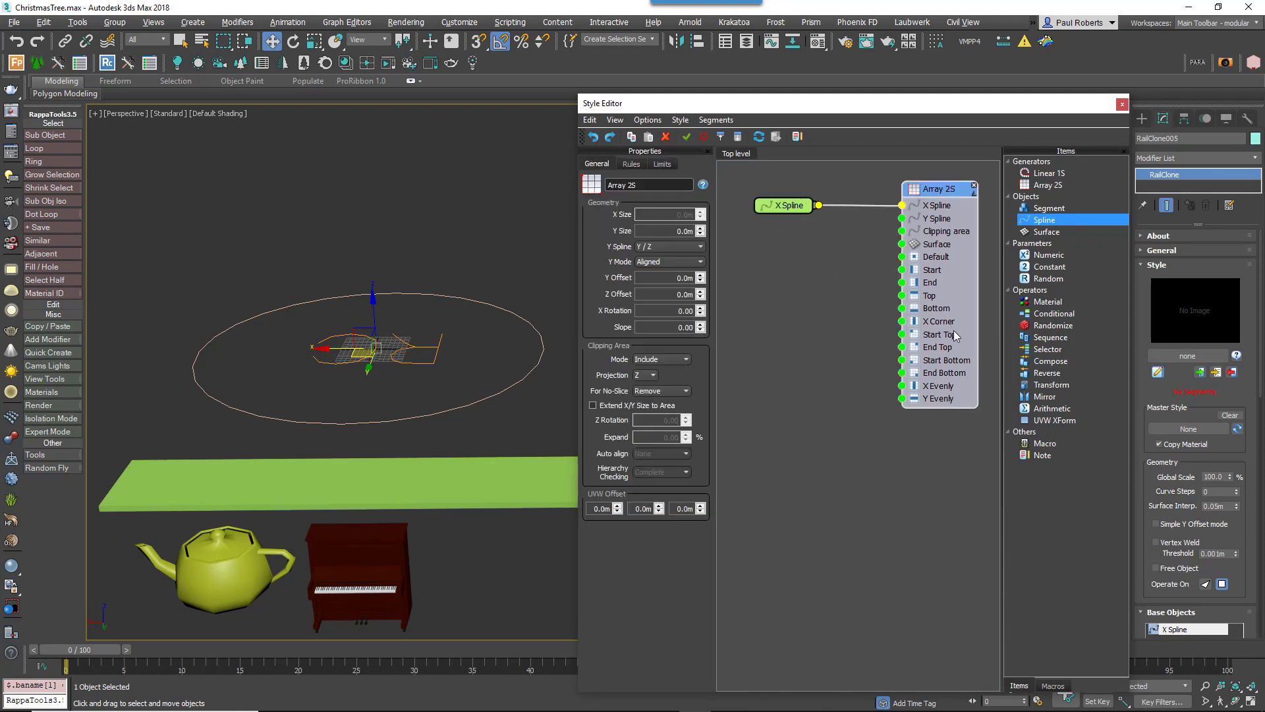
left_click_drag(701, 229, 706, 228)
right_click(699, 232)
left_click(1158, 265)
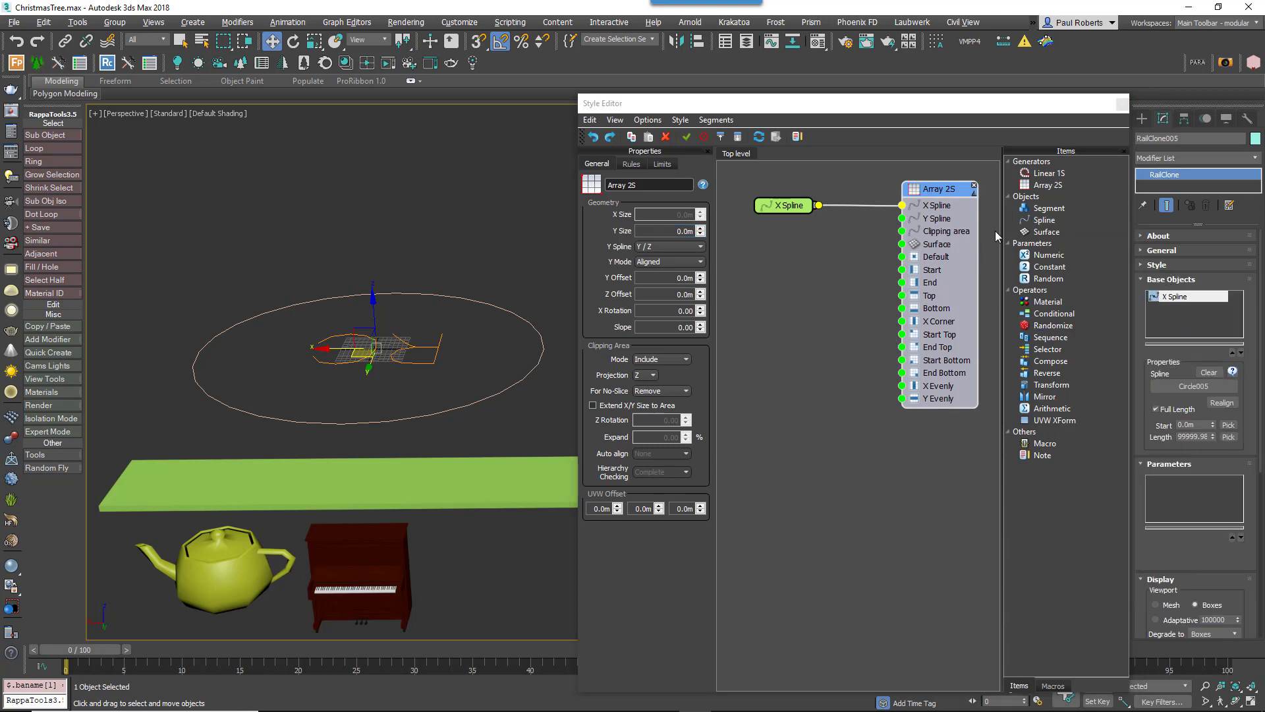
right_click(947, 208)
left_click(1000, 345)
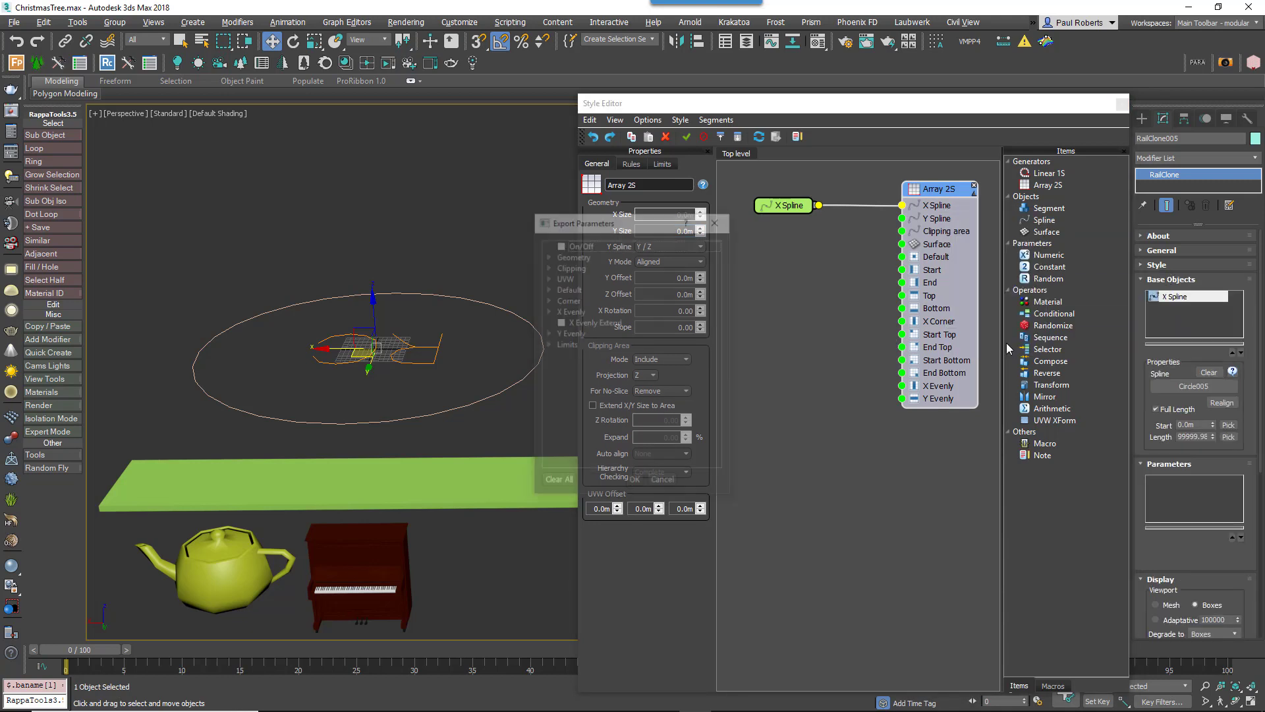
left_click(547, 255)
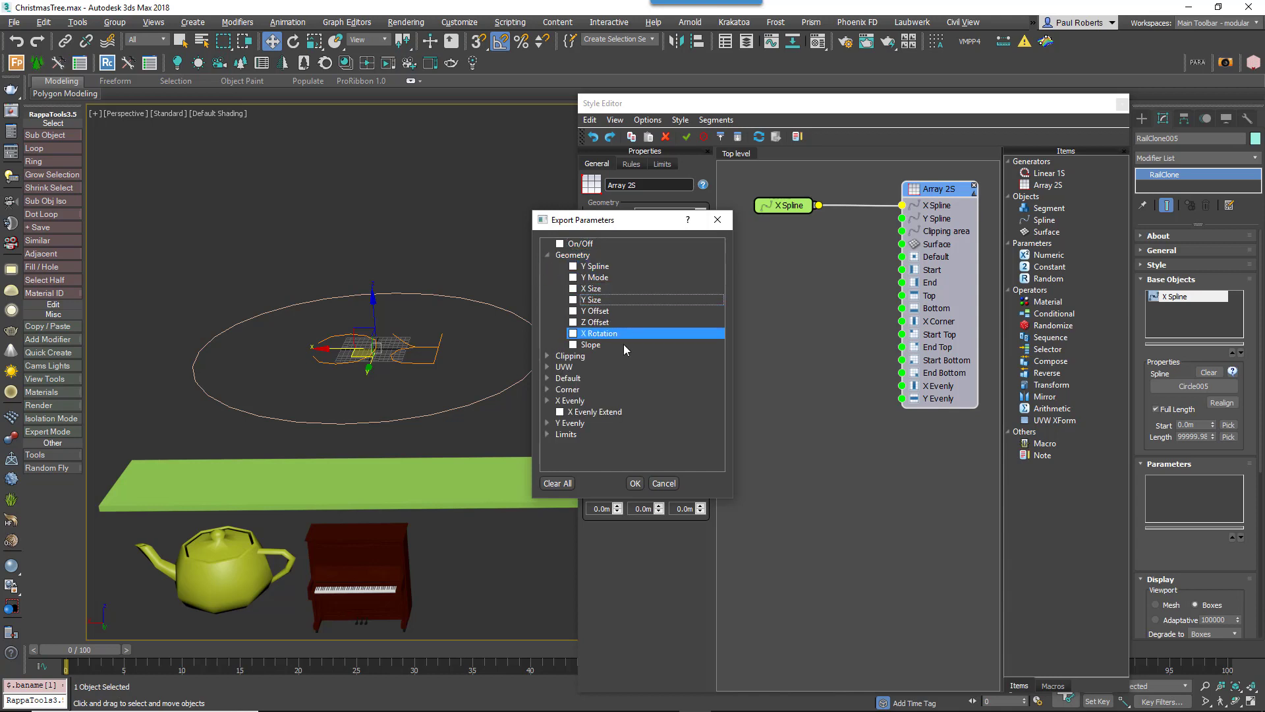
left_click(572, 300)
left_click(635, 483)
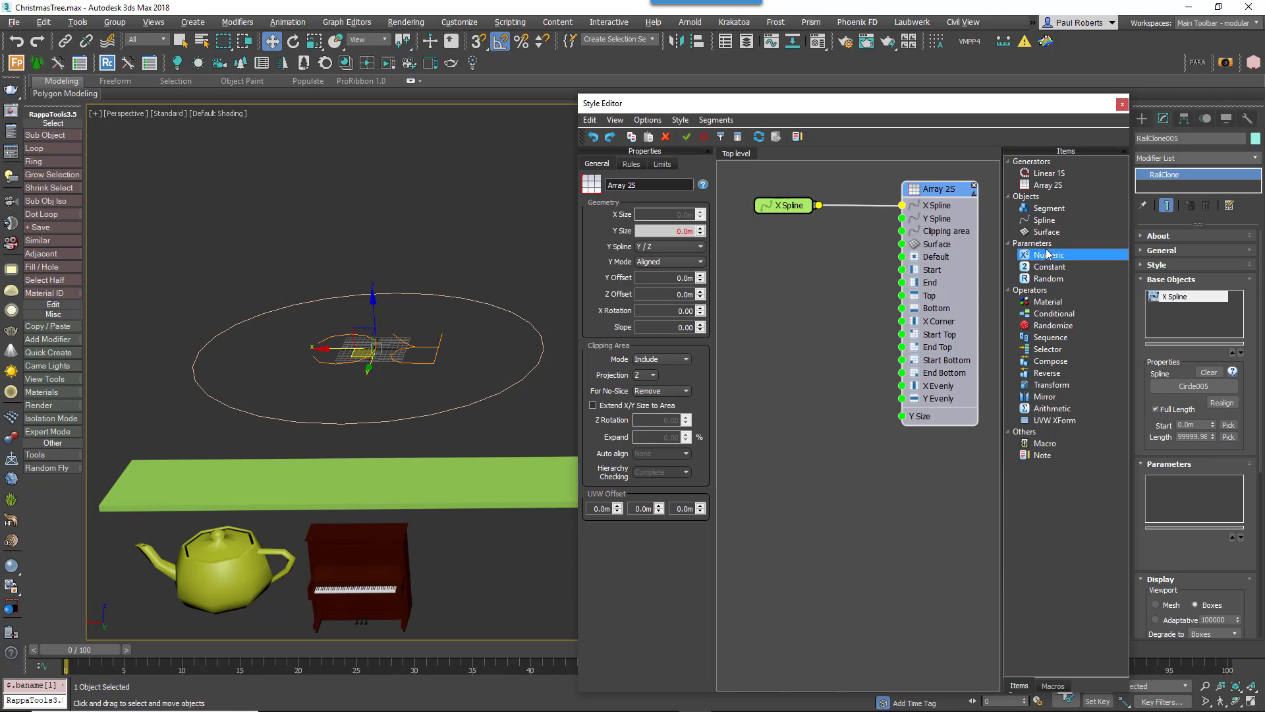
Add a Numeric node named Radius with type Scene Units and wire it to the generator's Y Size input
left_click_drag(1048, 255, 815, 423)
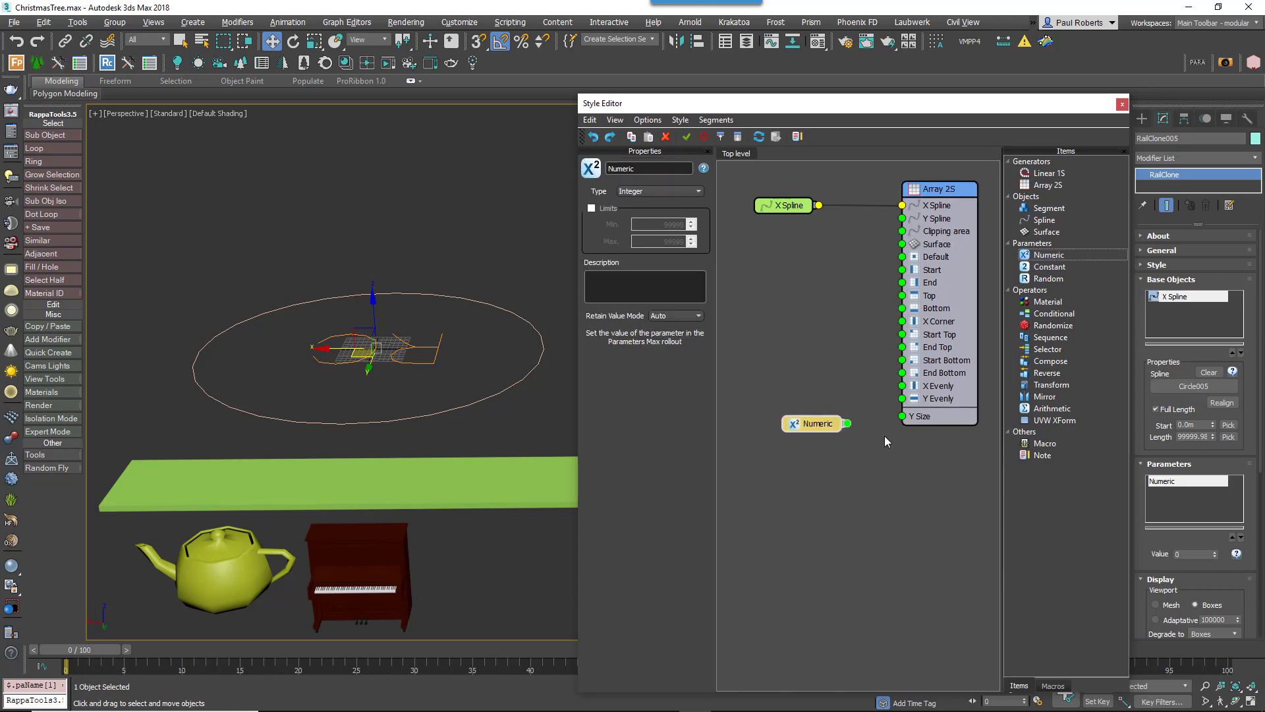
left_click_drag(648, 167, 588, 164)
type("Radiu")
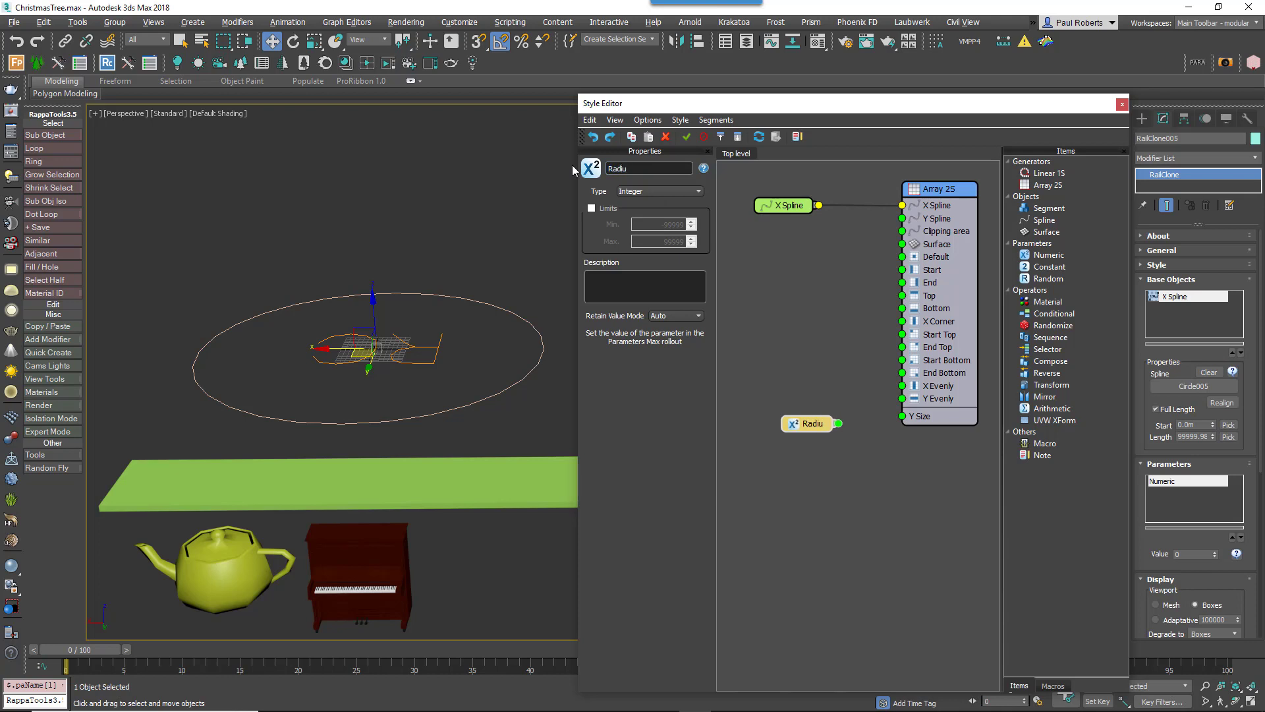
type("s")
left_click(643, 191)
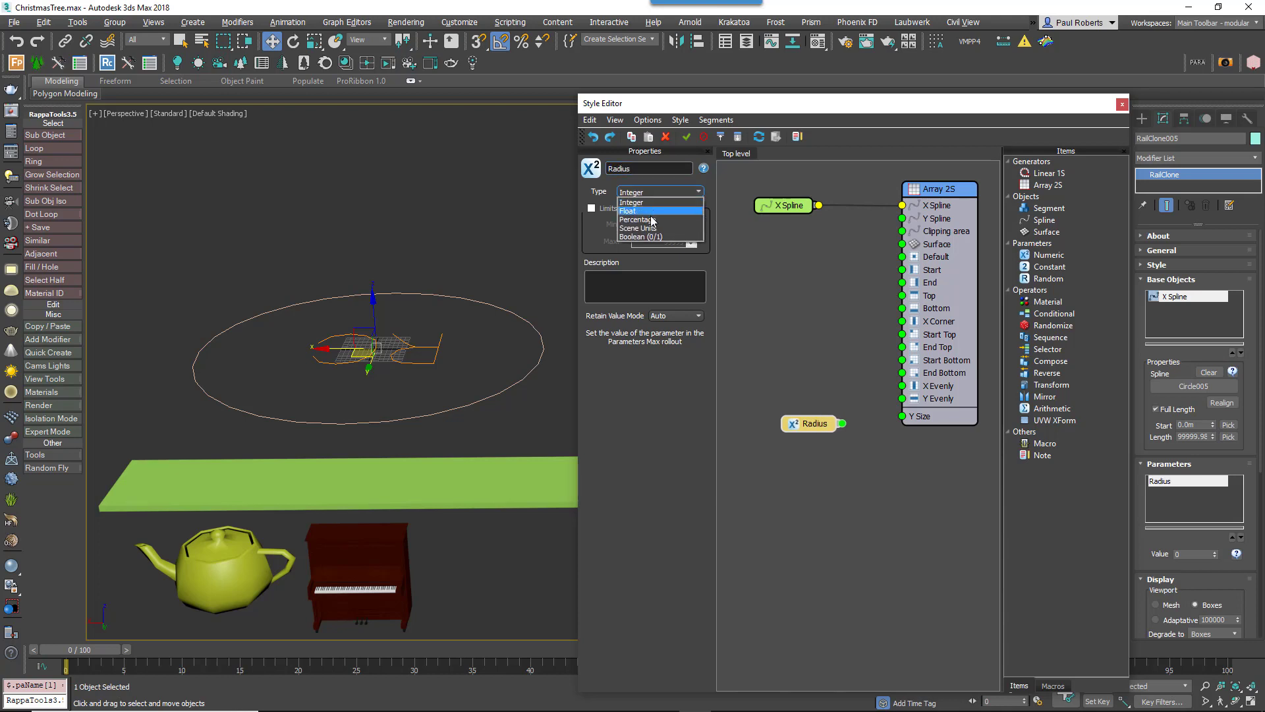
left_click(646, 228)
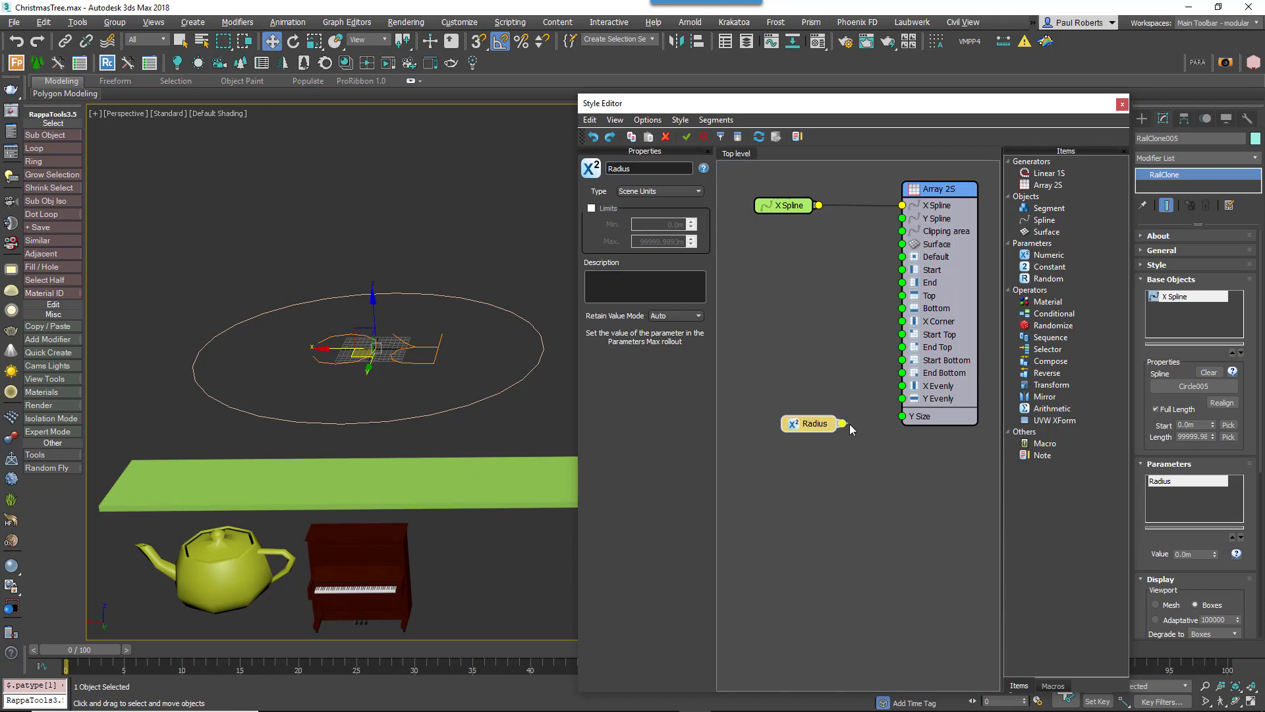
left_click_drag(895, 420, 900, 417)
left_click_drag(820, 427, 817, 422)
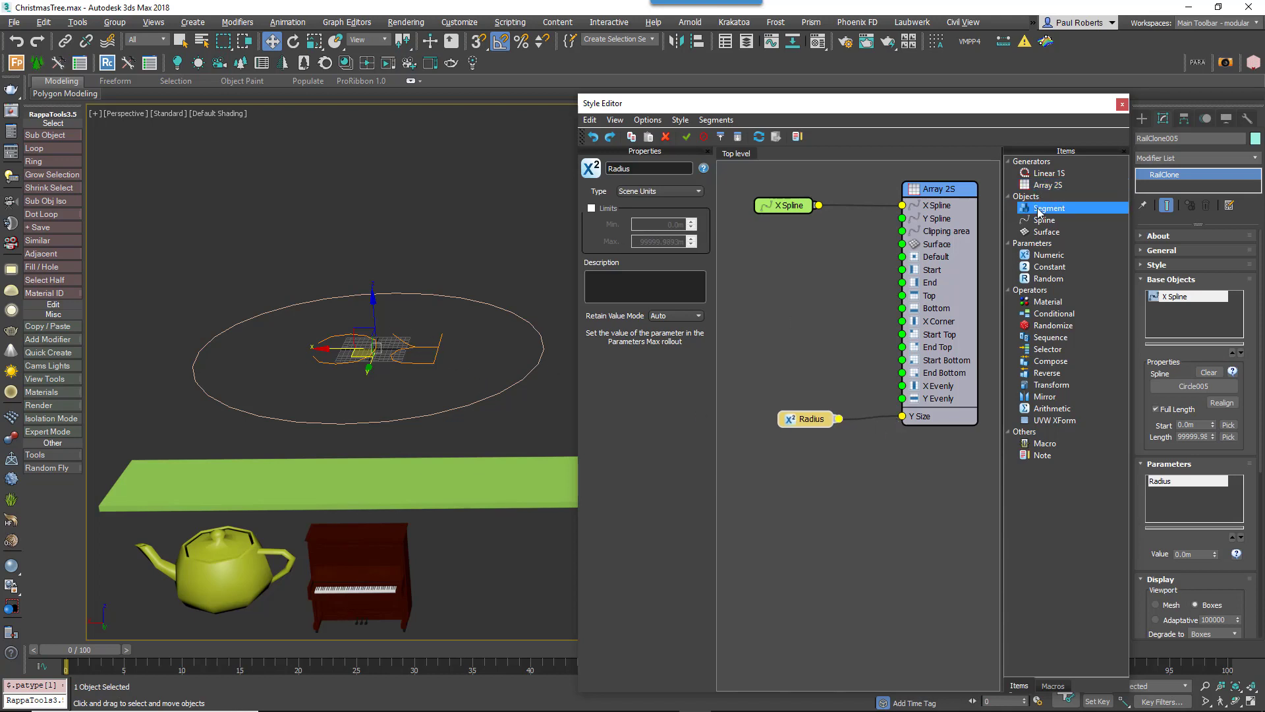
Add a Segment node that references the teapot and wire it to the generator's Default input
left_click_drag(1048, 208, 804, 245)
left_click(696, 211)
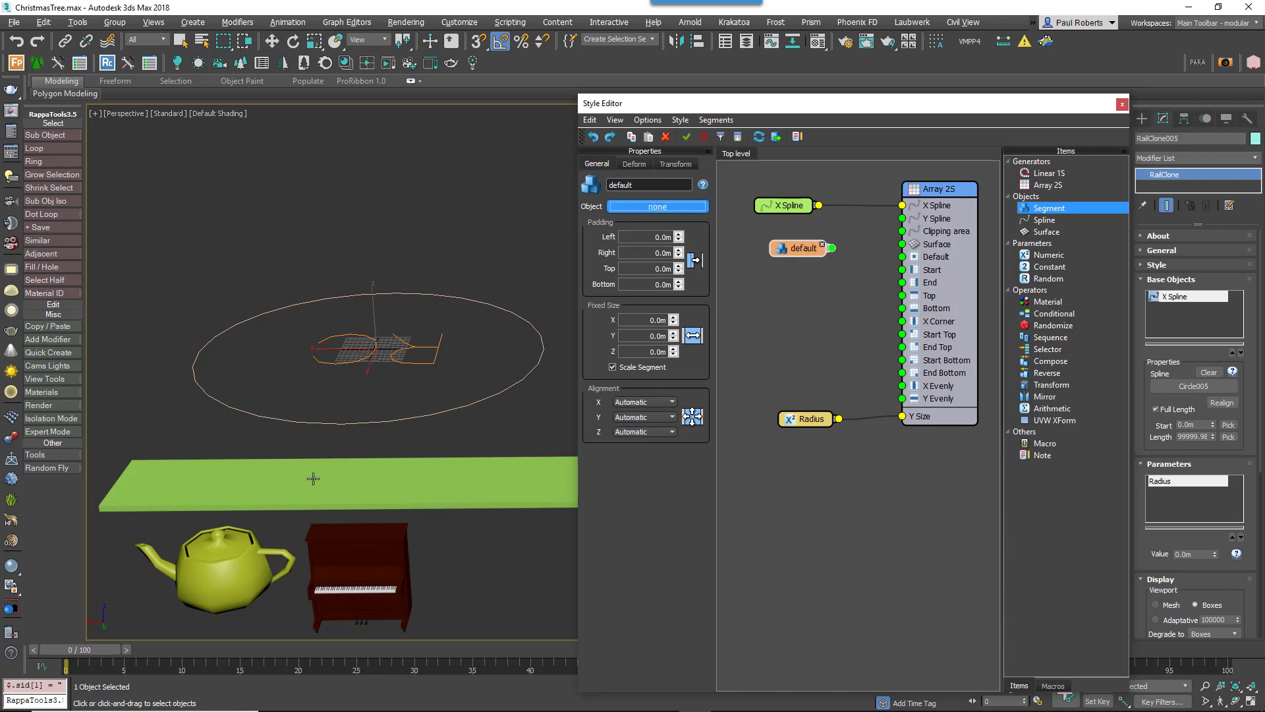
left_click(217, 578)
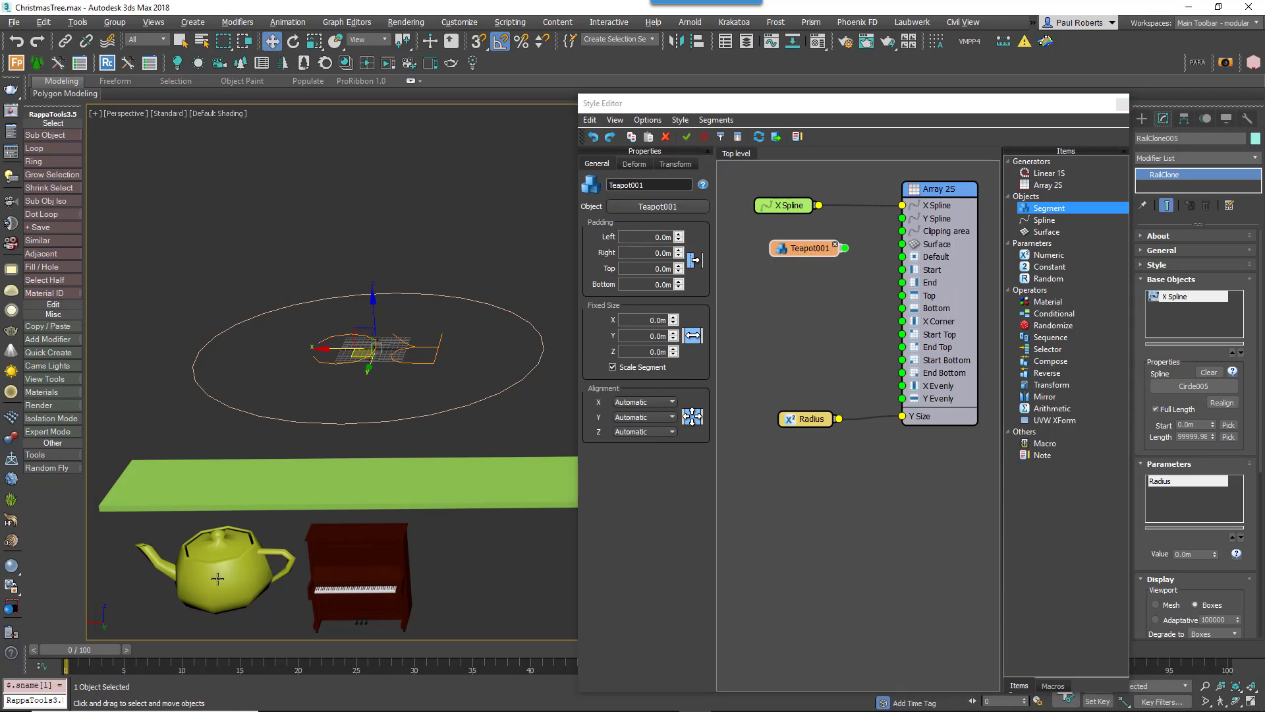
left_click_drag(819, 243, 902, 257)
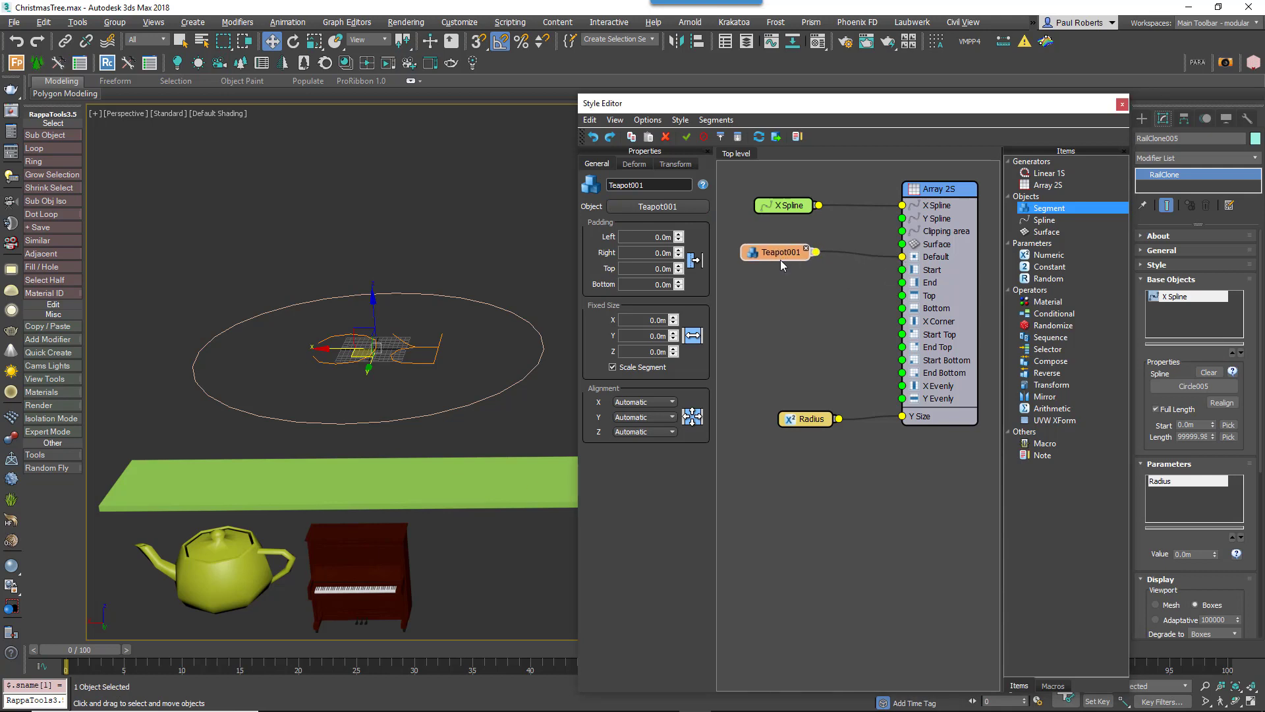
left_click_drag(781, 261, 780, 259)
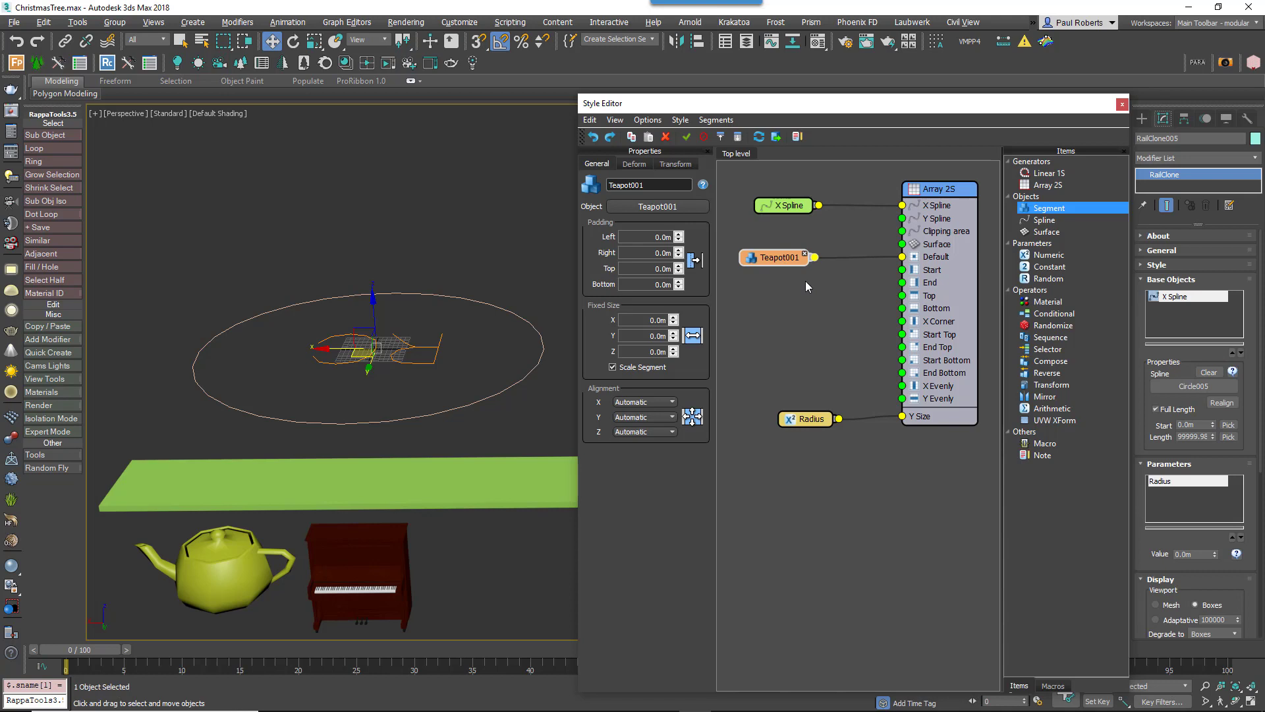
Turn off the Slice and Bend deformations for the teapot segment
left_click(634, 164)
left_click(632, 191)
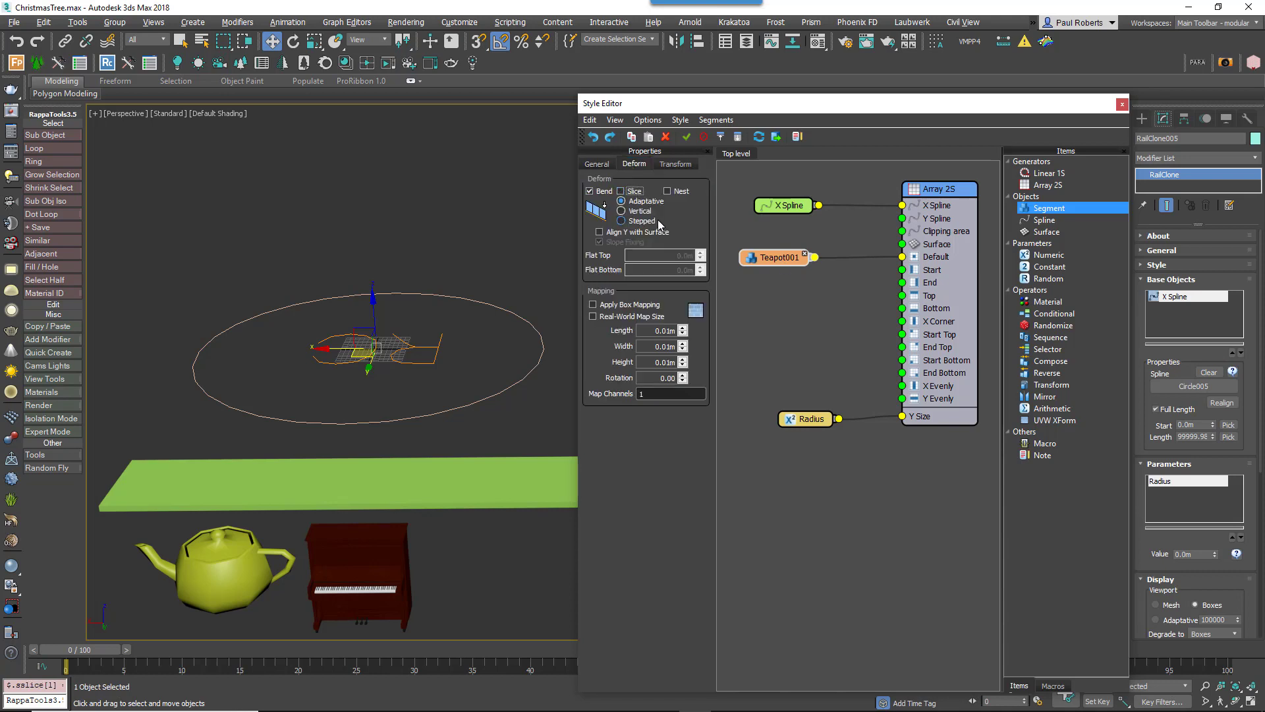
left_click(591, 191)
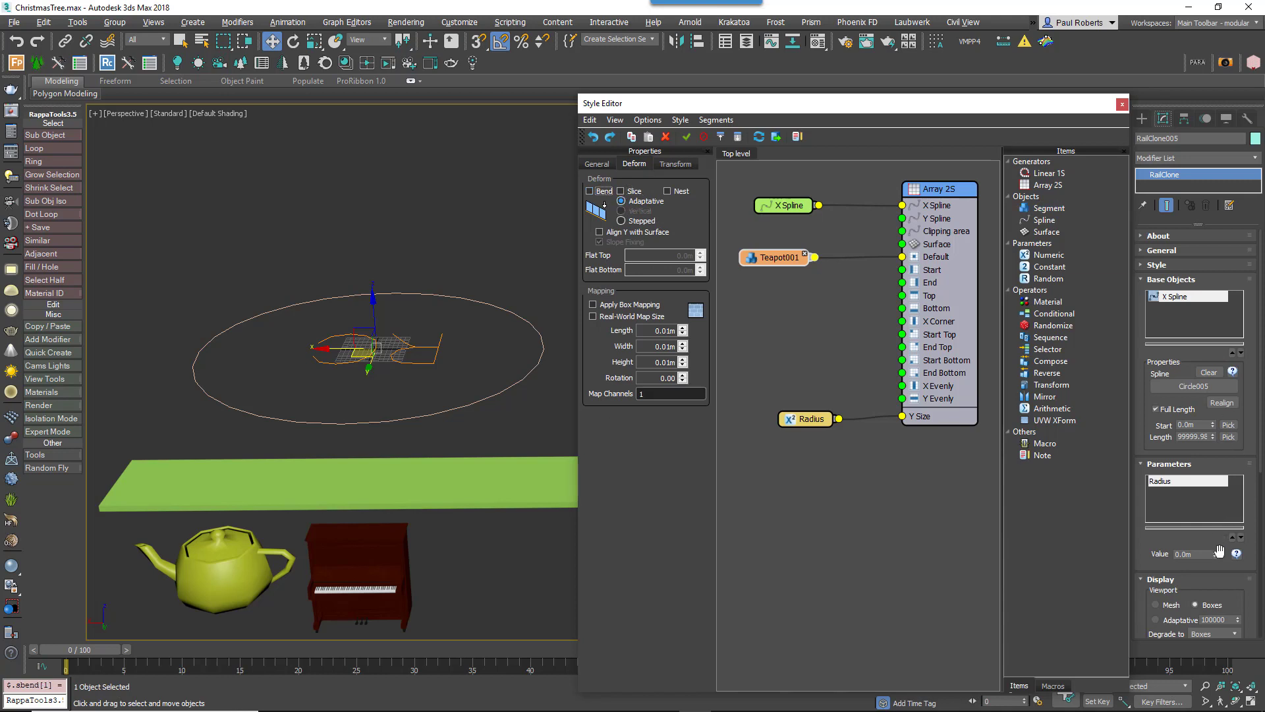
Display the RailClone object as Mesh in the viewport and raise its Radius parameter to about 3.97 m
left_click_drag(1214, 555, 809, 380)
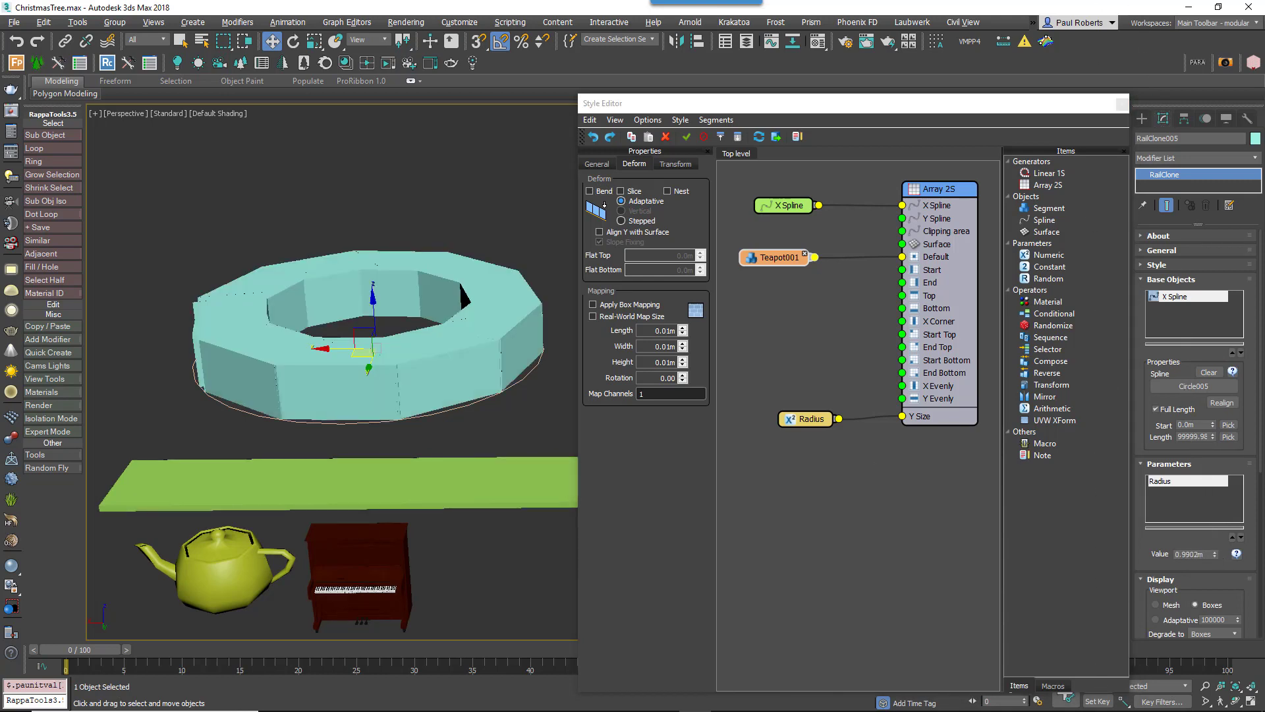
left_click(1165, 605)
left_click_drag(1216, 554, 1208, 464)
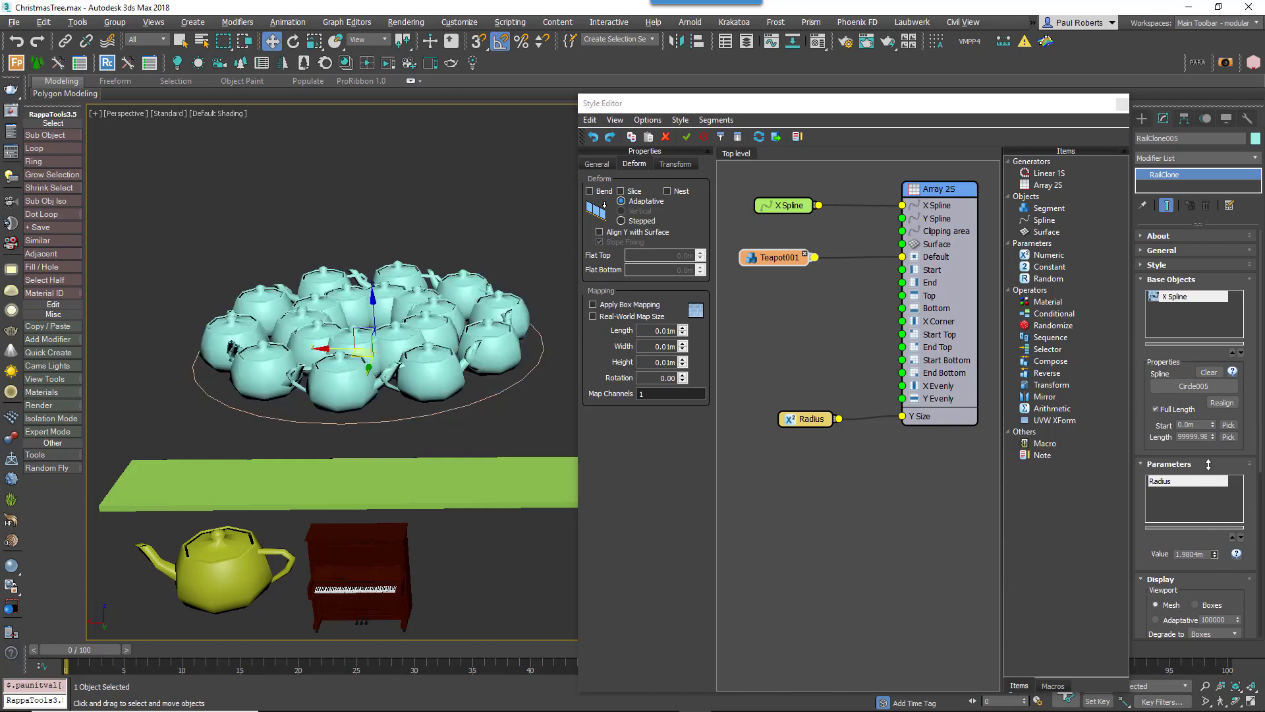
middle_click_drag(354, 406, 387, 359, "alt")
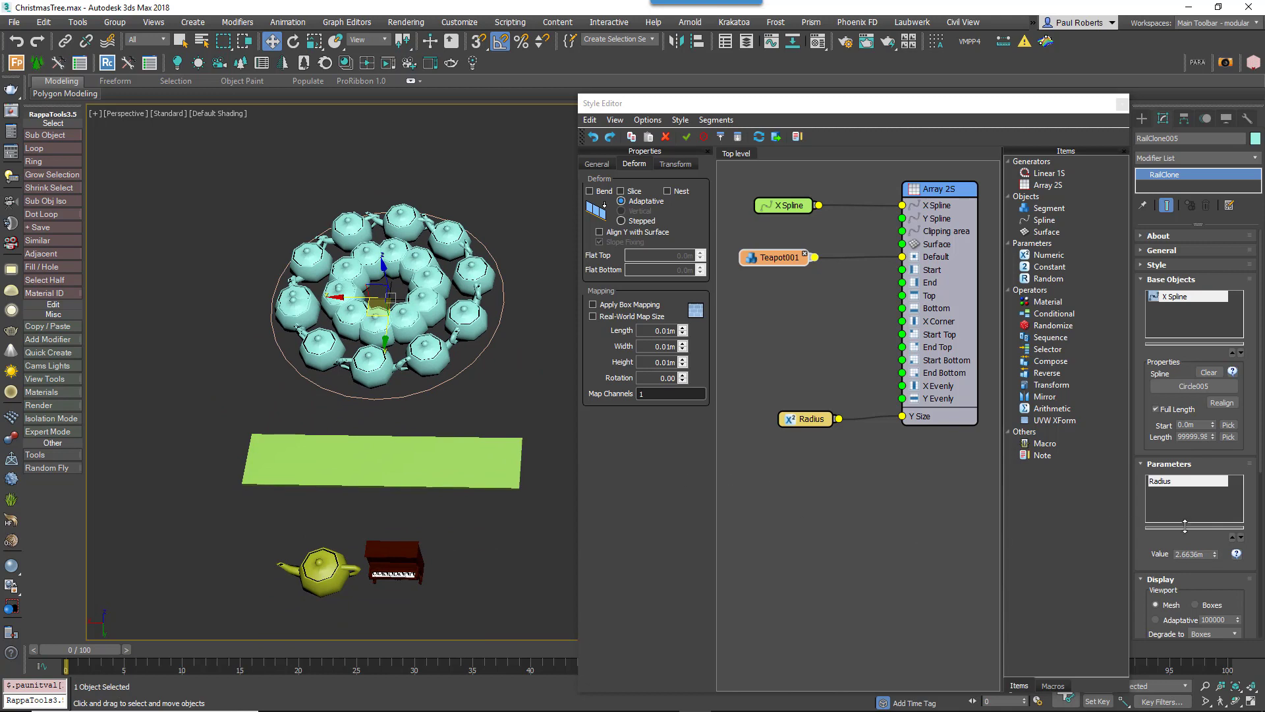
left_click_drag(1215, 551, 1211, 524)
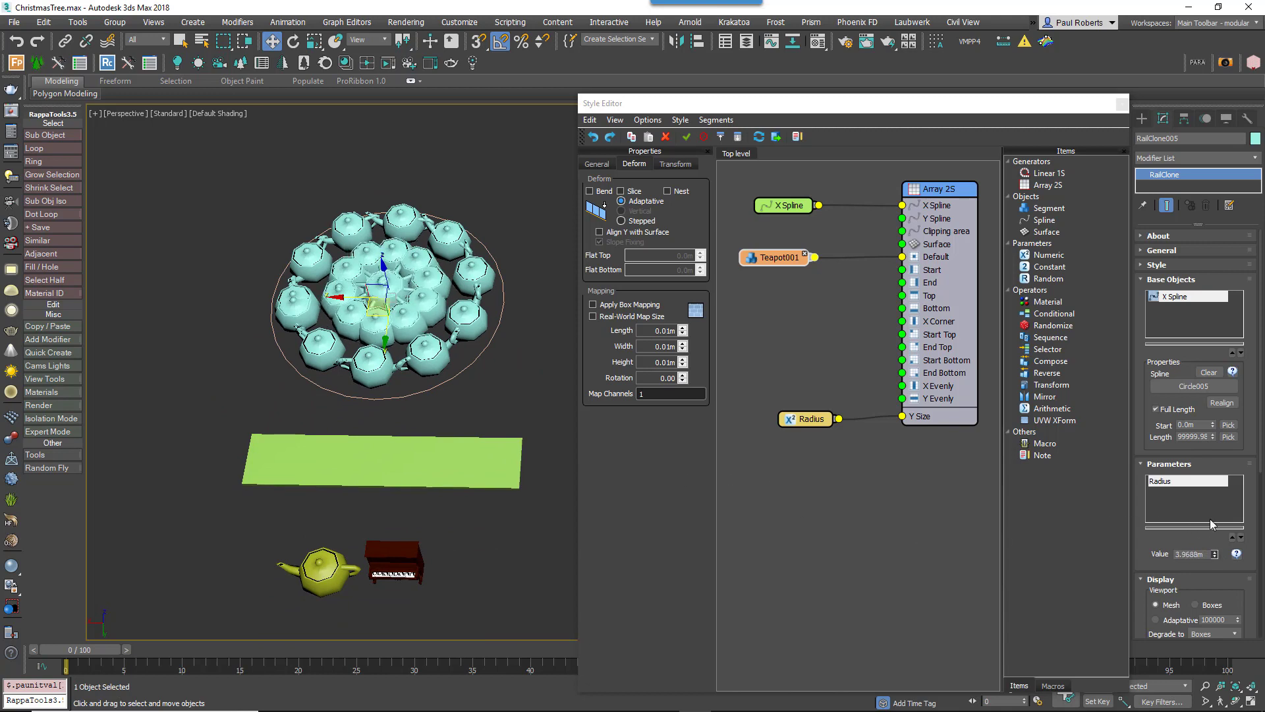
Reduce the source teapot's radius to fit more rings in the circle, and reselect the RailClone object
left_click(306, 577)
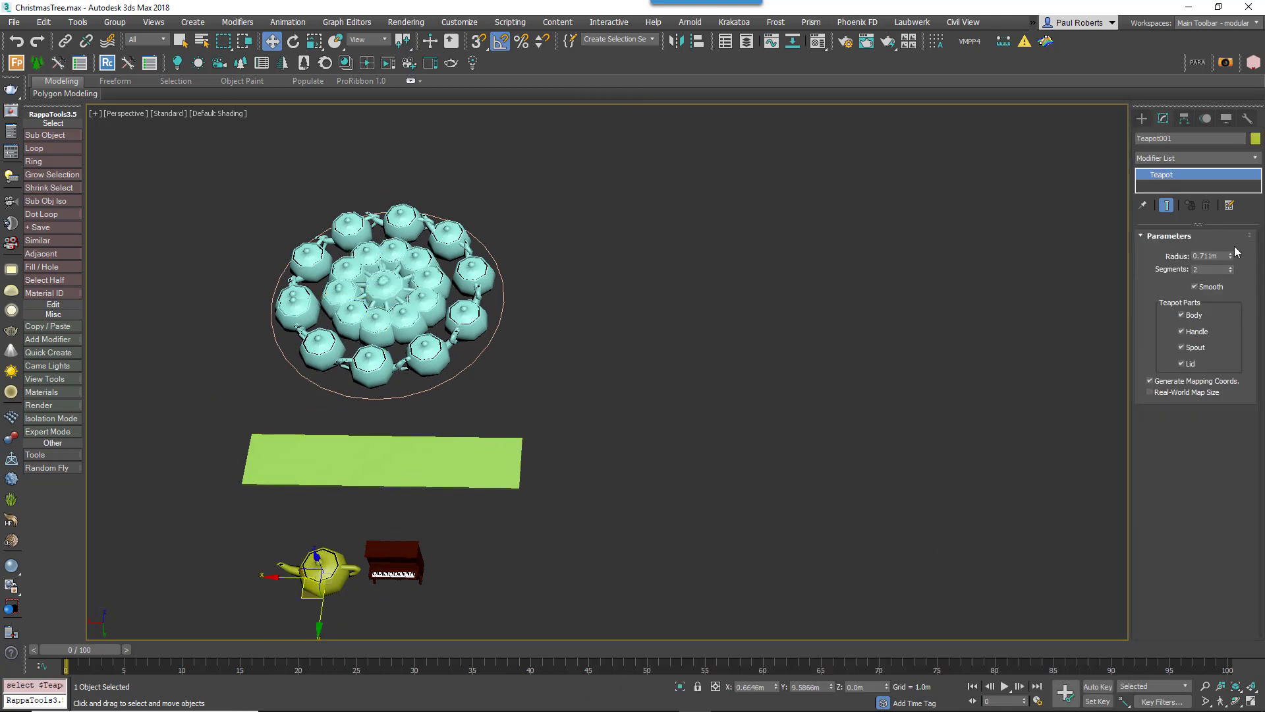
left_click_drag(1231, 256, 1236, 297)
left_click(459, 361)
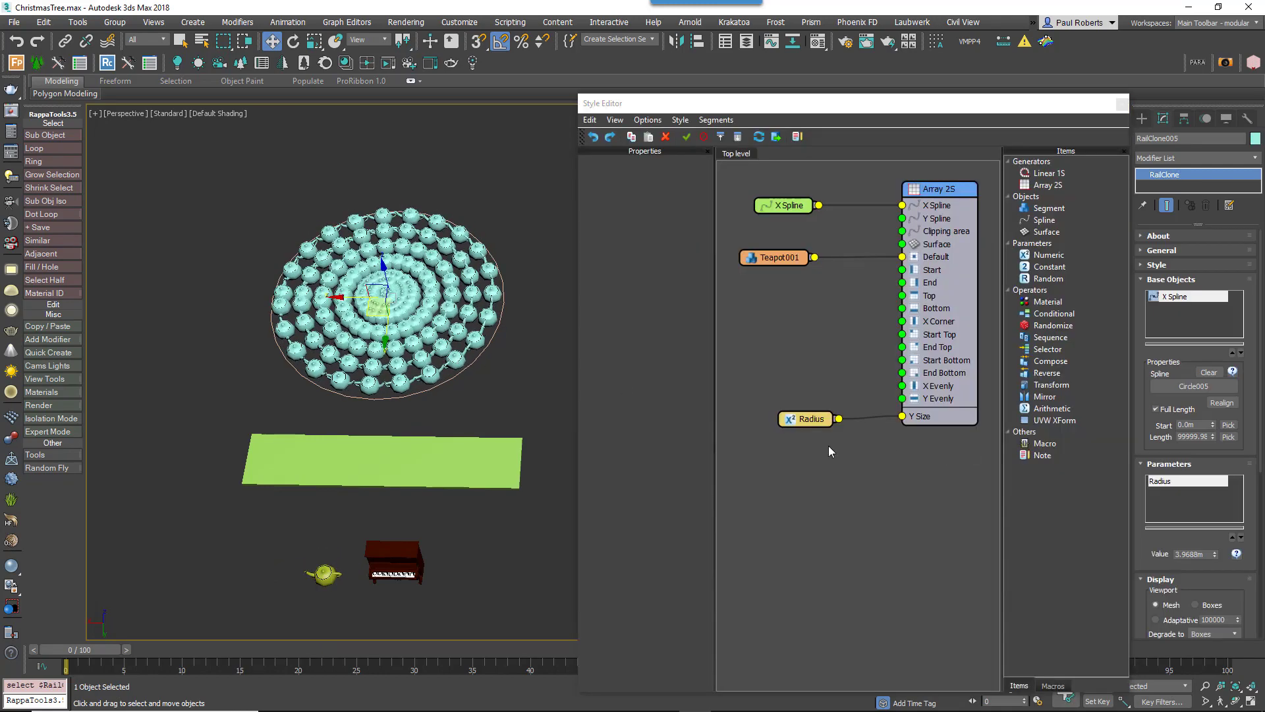
middle_click_drag(467, 390, 441, 442)
scroll(398, 401, "up", 3)
middle_click_drag(376, 382, 387, 403)
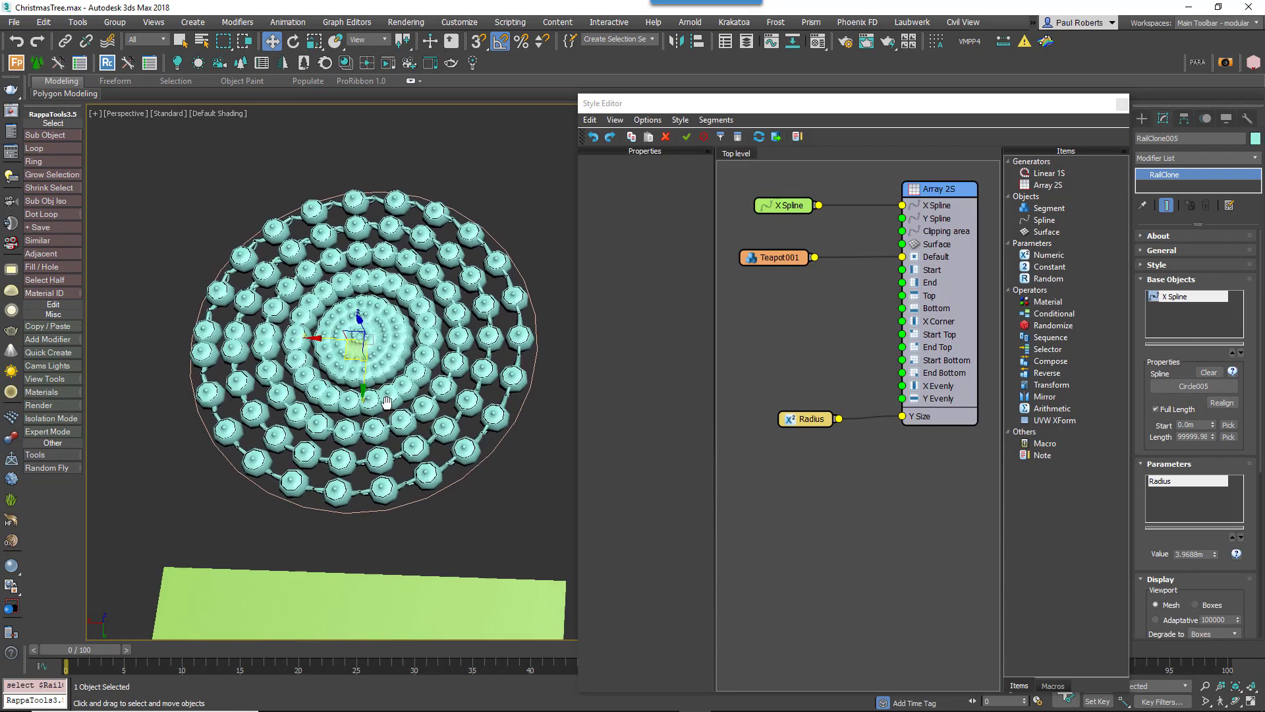
Set the Array 2S generator's Y Mode to Free
left_click(969, 342)
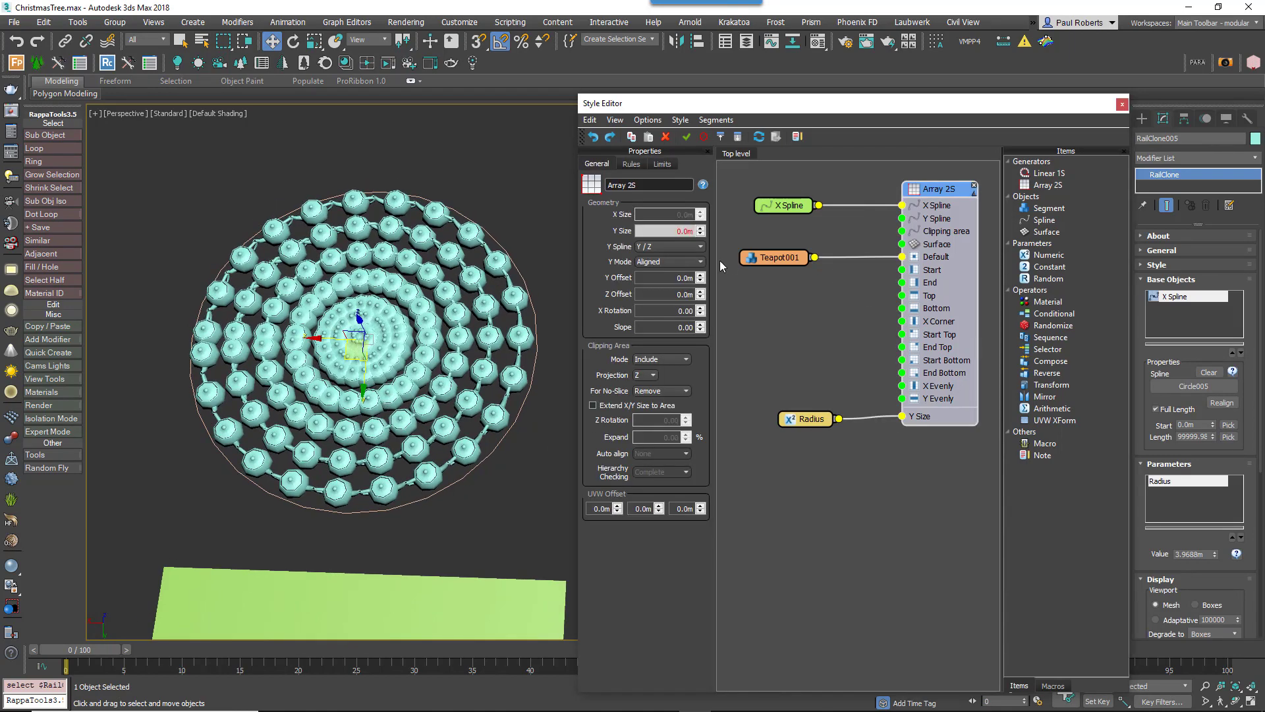
left_click(700, 262)
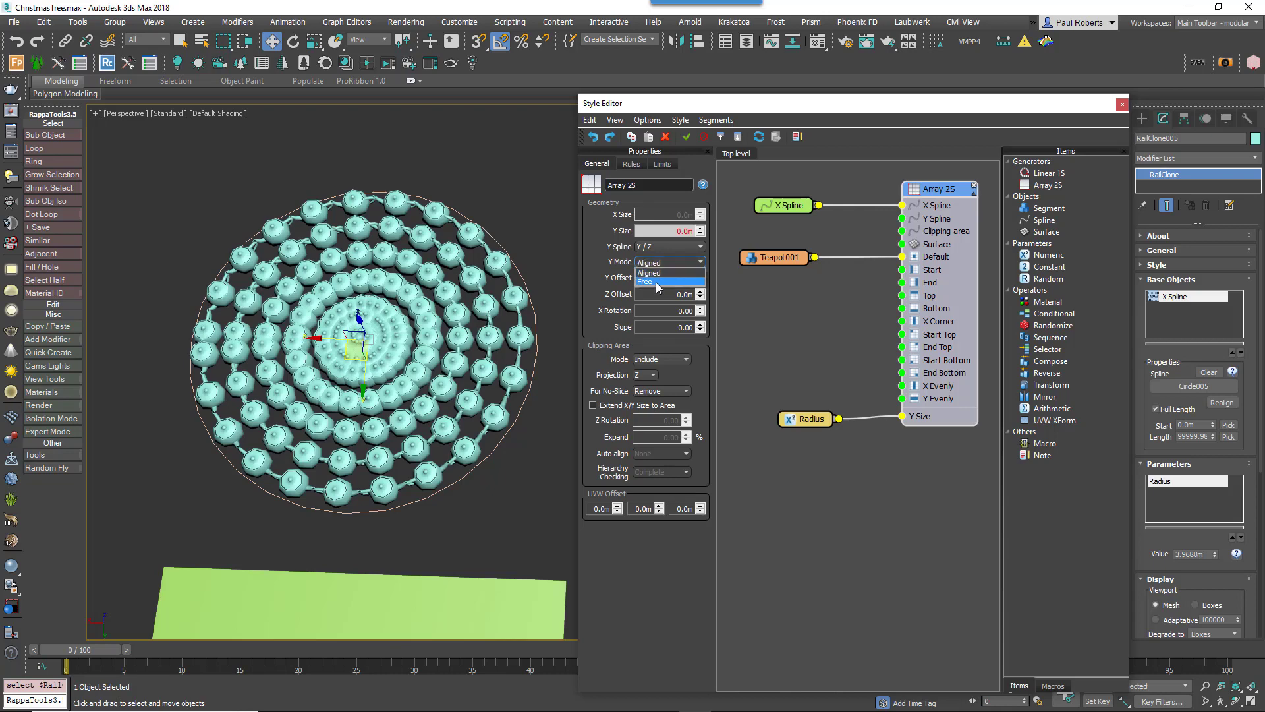
left_click(655, 282)
Set the RailClone object's Curve Steps to 90 and lower its Radius parameter to about 2.66 m
left_click(1206, 491)
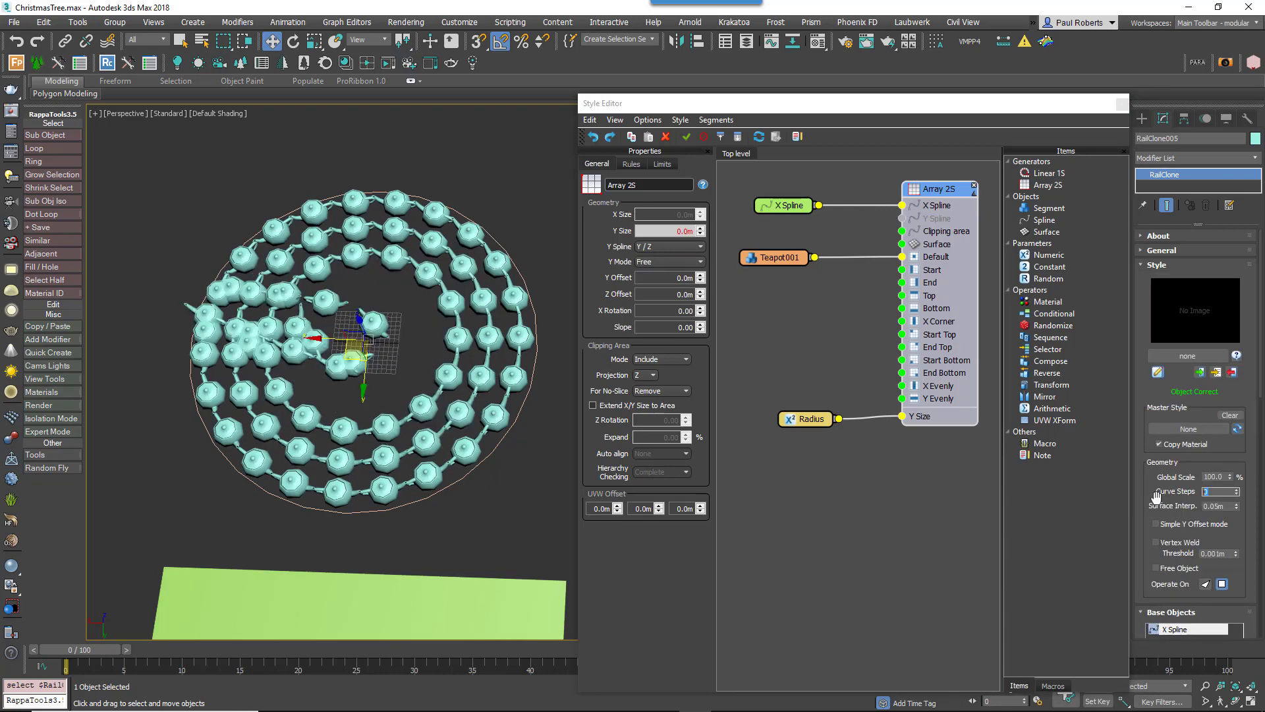
key("Return")
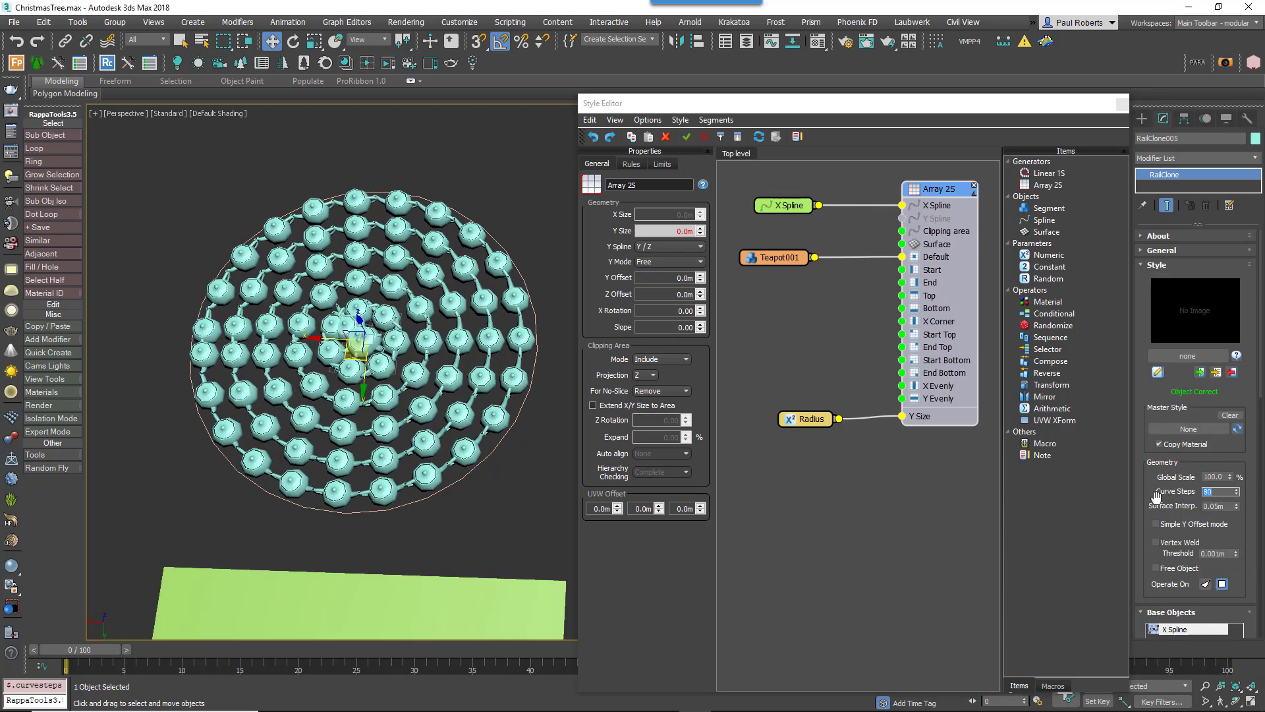
left_click(1156, 264)
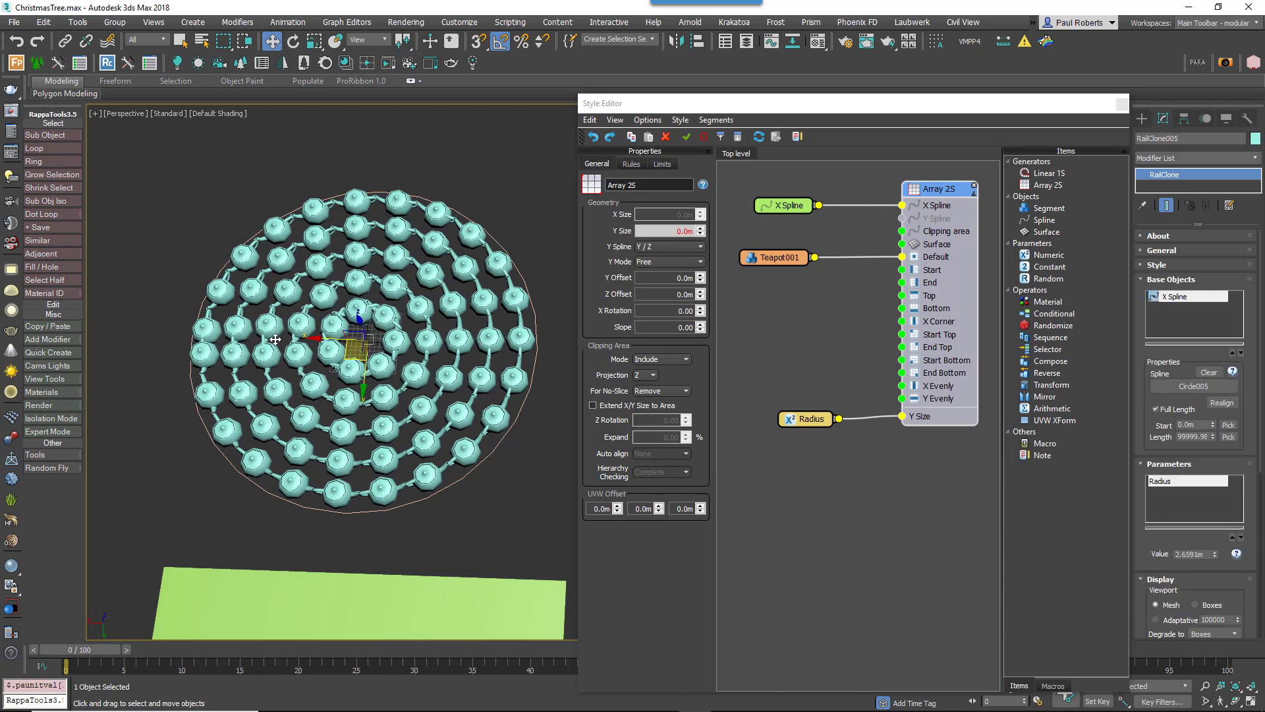
middle_click_drag(276, 358, 251, 309)
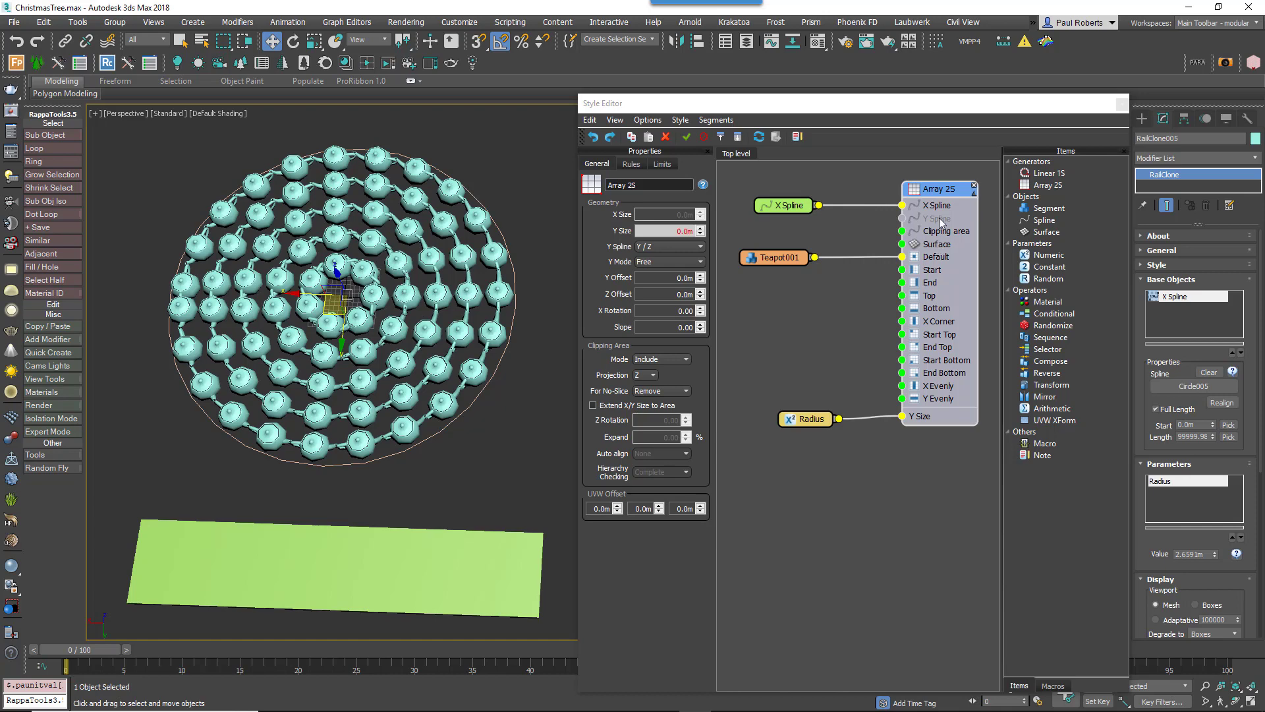
Switch the Array 2S generator's Default Segment mode to Adaptive
left_click(937, 192)
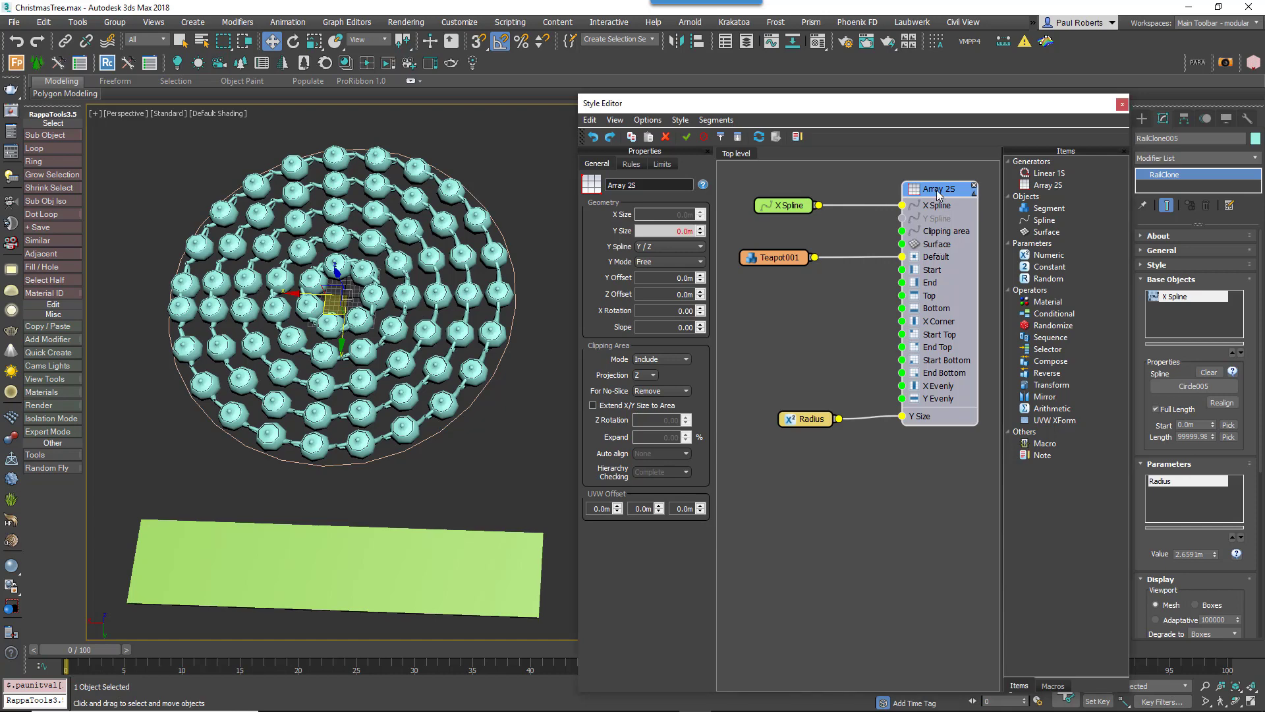
left_click(632, 164)
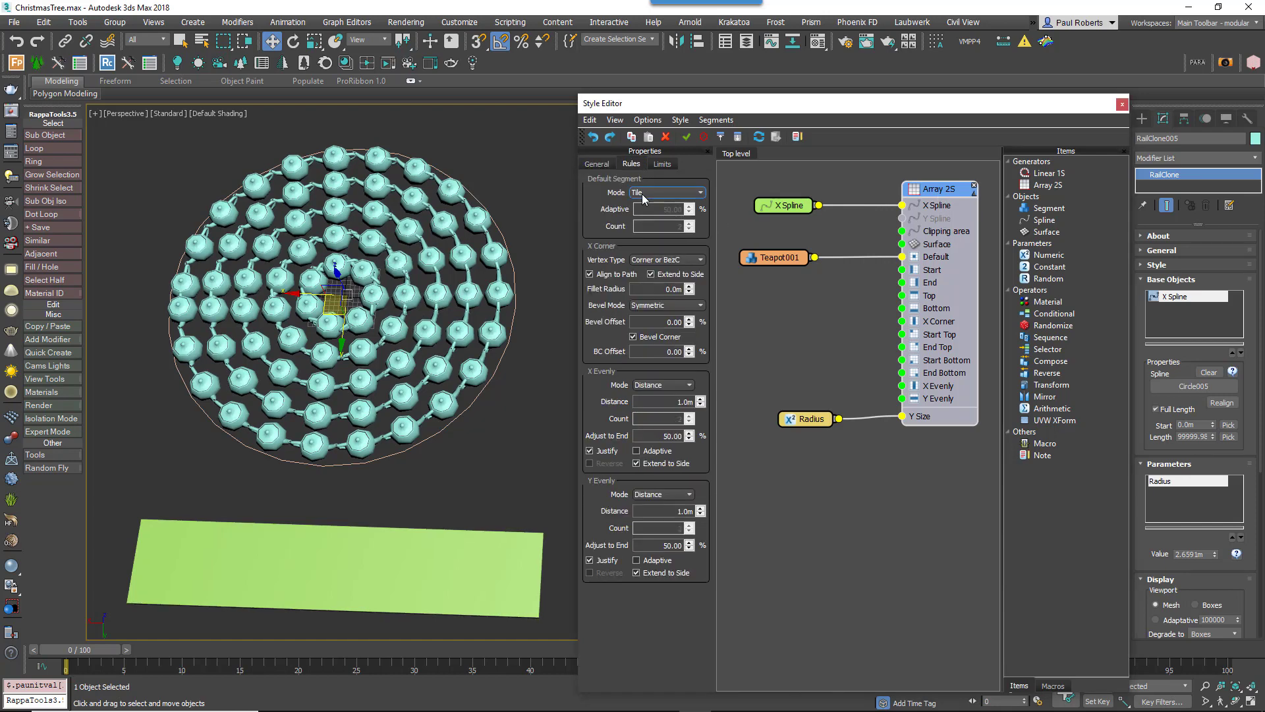
left_click(669, 192)
left_click(661, 221)
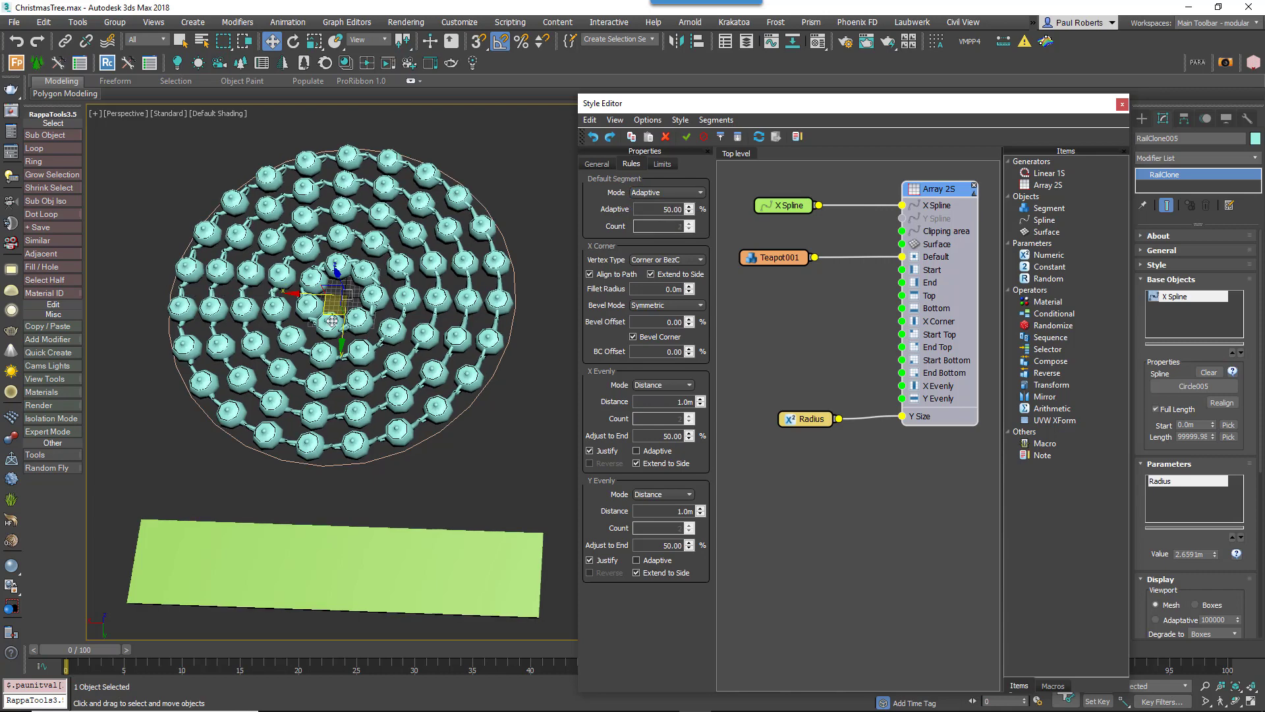
middle_click_drag(315, 318, 339, 383)
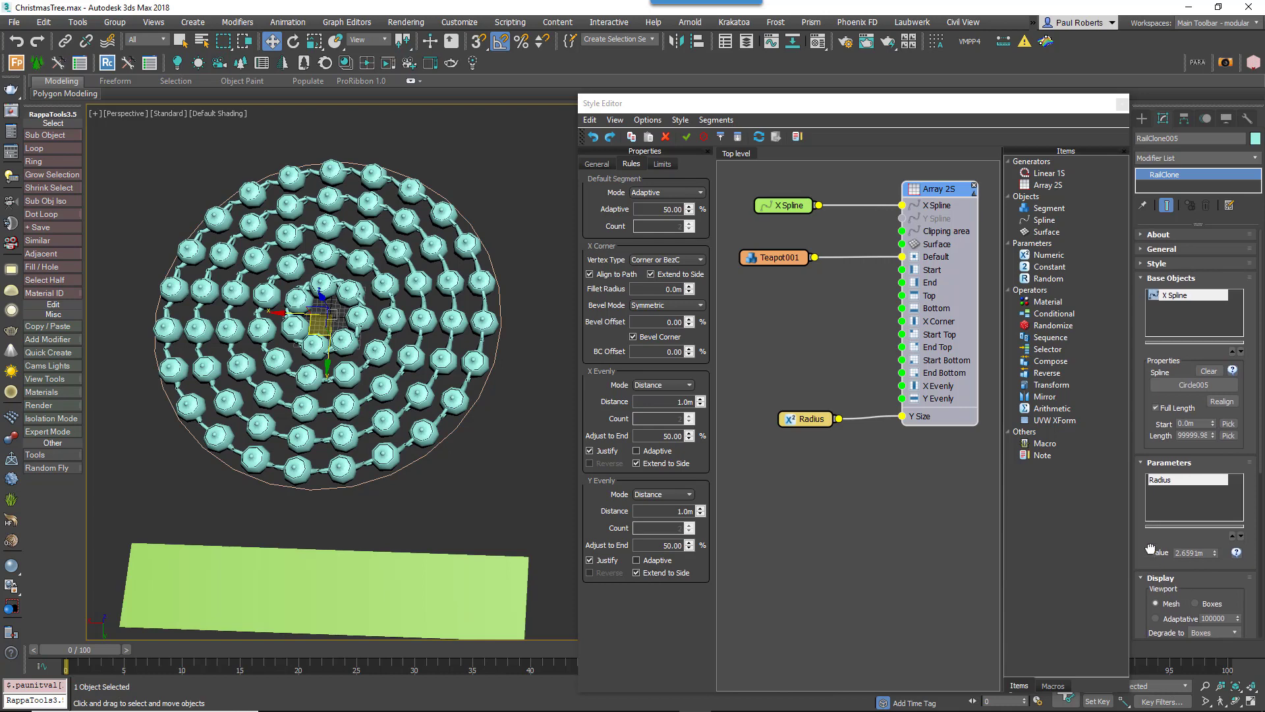
Display the RailClone object as Boxes in the viewport and turn on edged faces to inspect the segment overlaps
scroll(1190, 508, "down", 3)
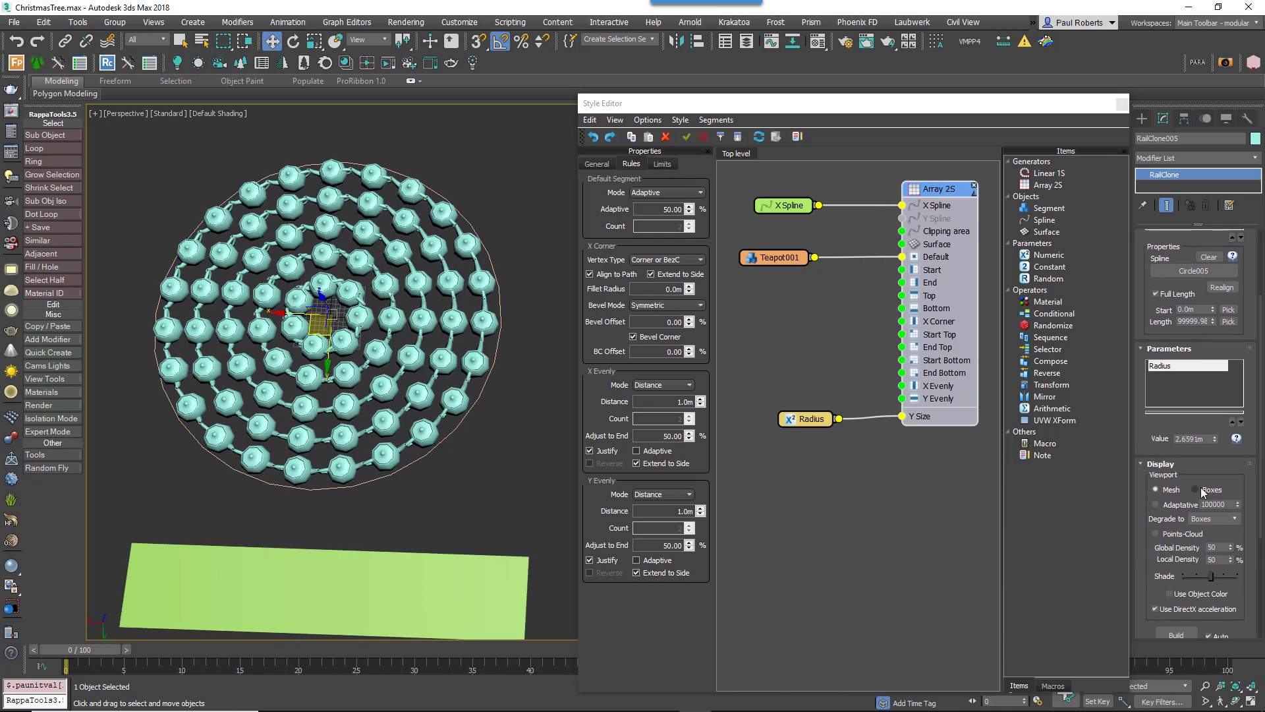
middle_click_drag(428, 499, 427, 507, "alt")
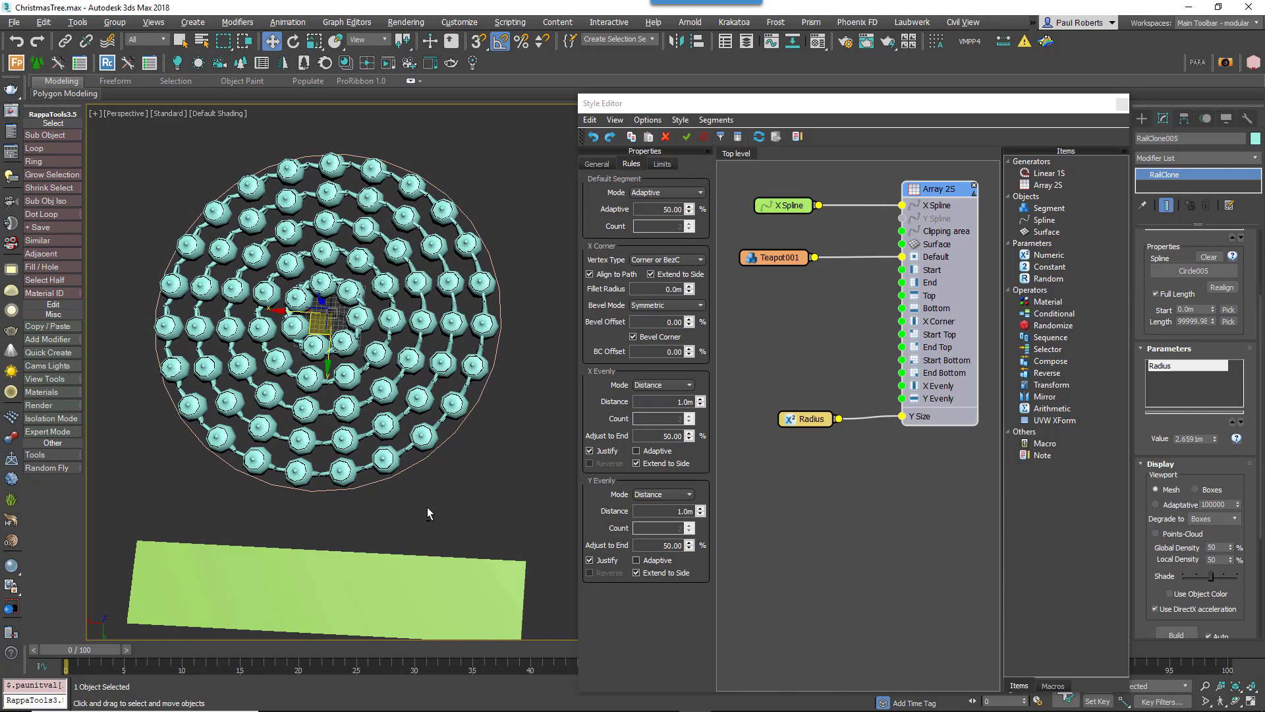
left_click(1195, 490)
key("F4")
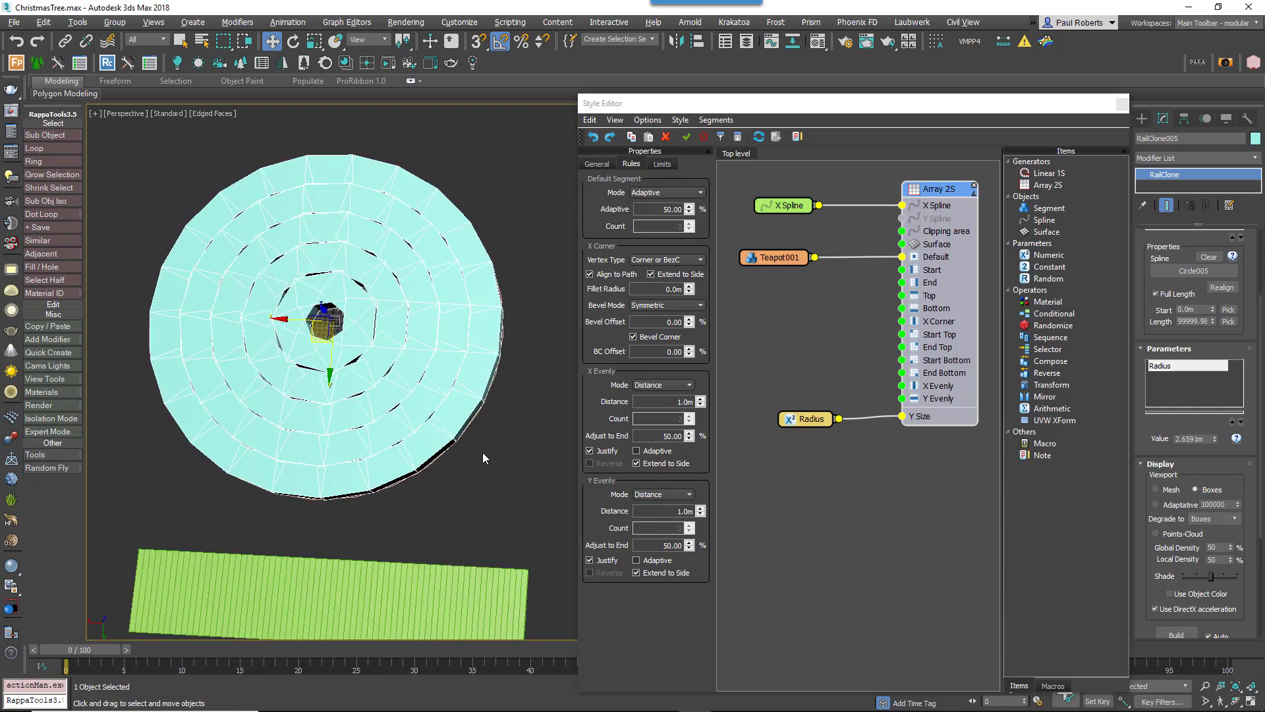
scroll(462, 441, "up", 5)
scroll(437, 432, "up", 2)
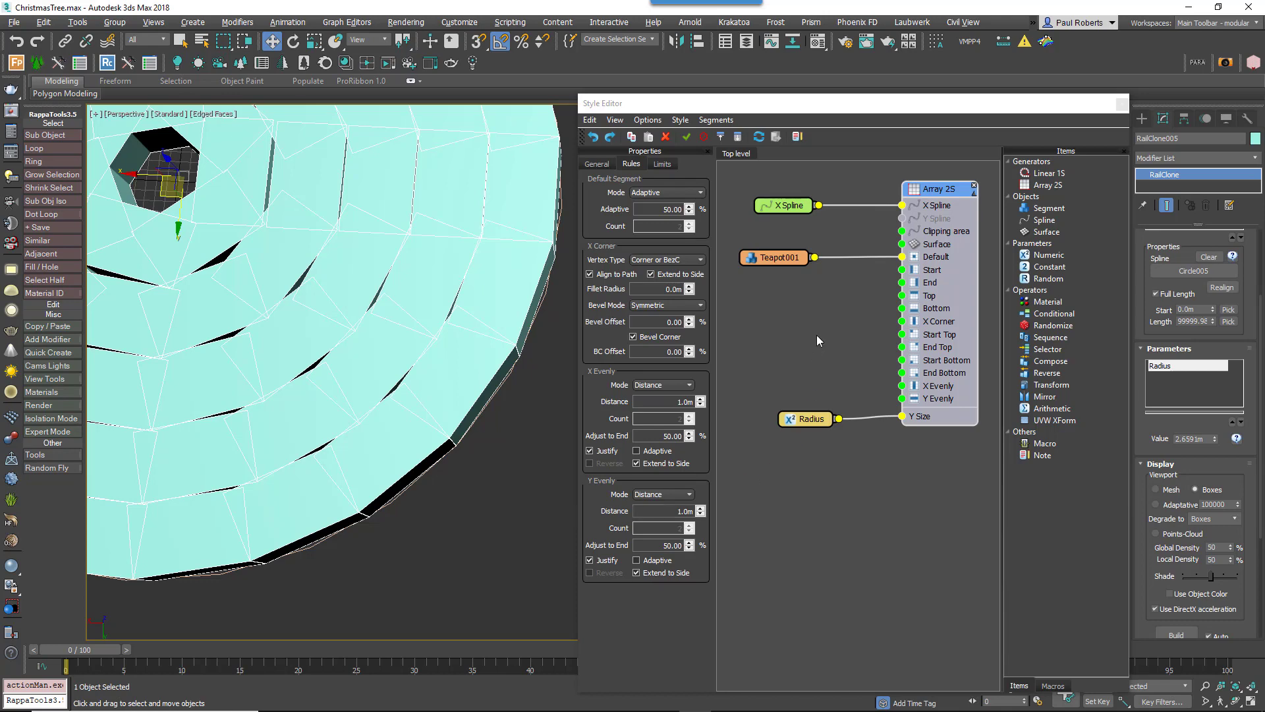
Insert a Transform operator between the Teapot001 segment and the generator's Default input
left_click(775, 263)
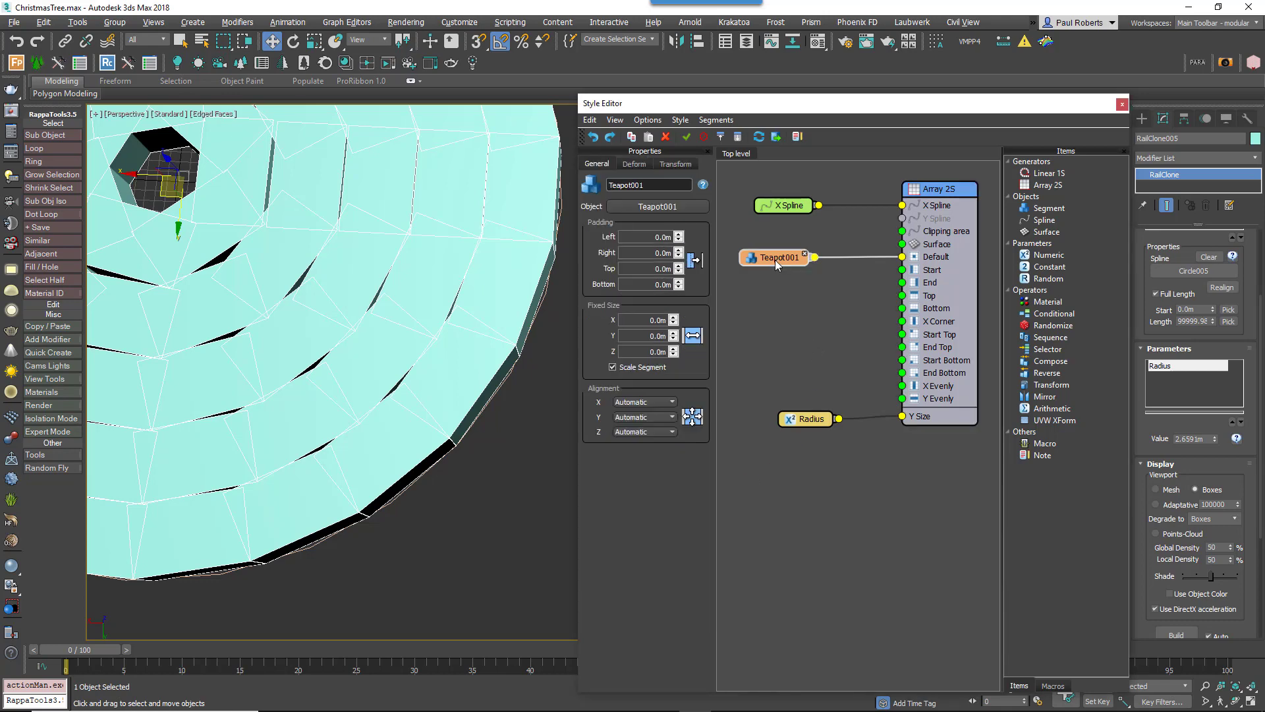
middle_click_drag(782, 263, 812, 259)
left_click_drag(811, 258, 781, 263)
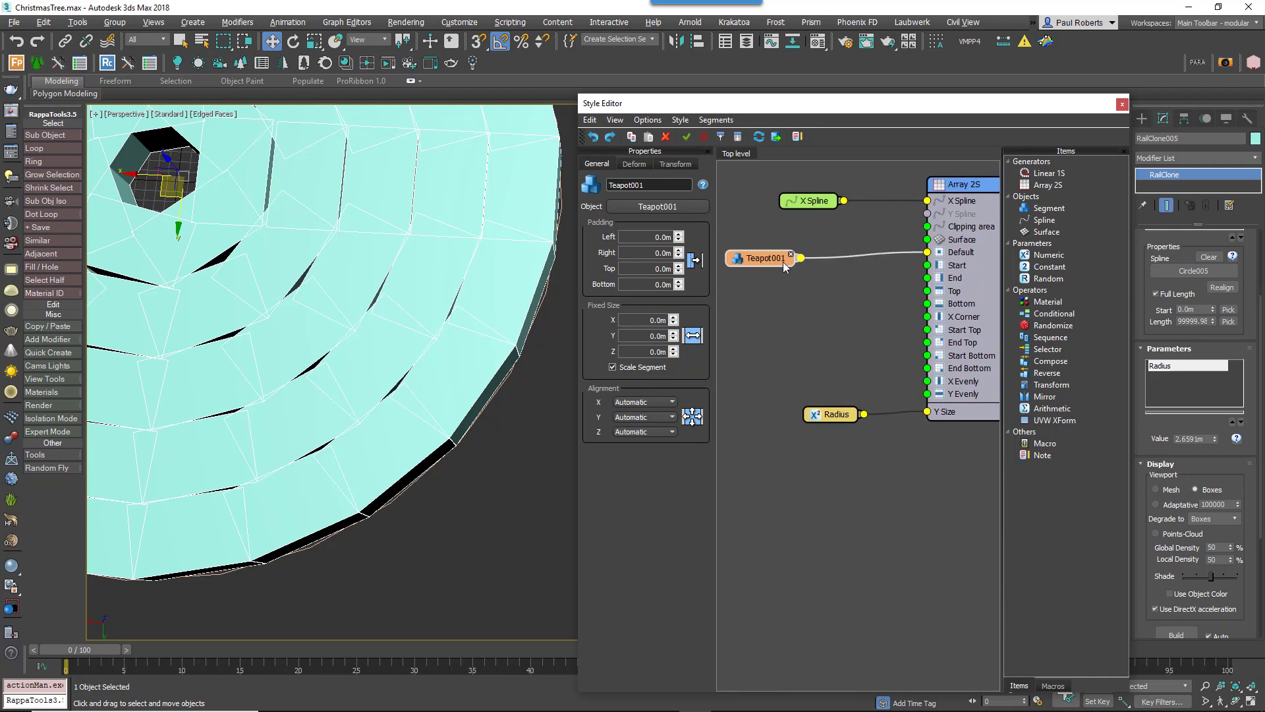
scroll(846, 280, "down", 1)
left_click_drag(1051, 384, 840, 262)
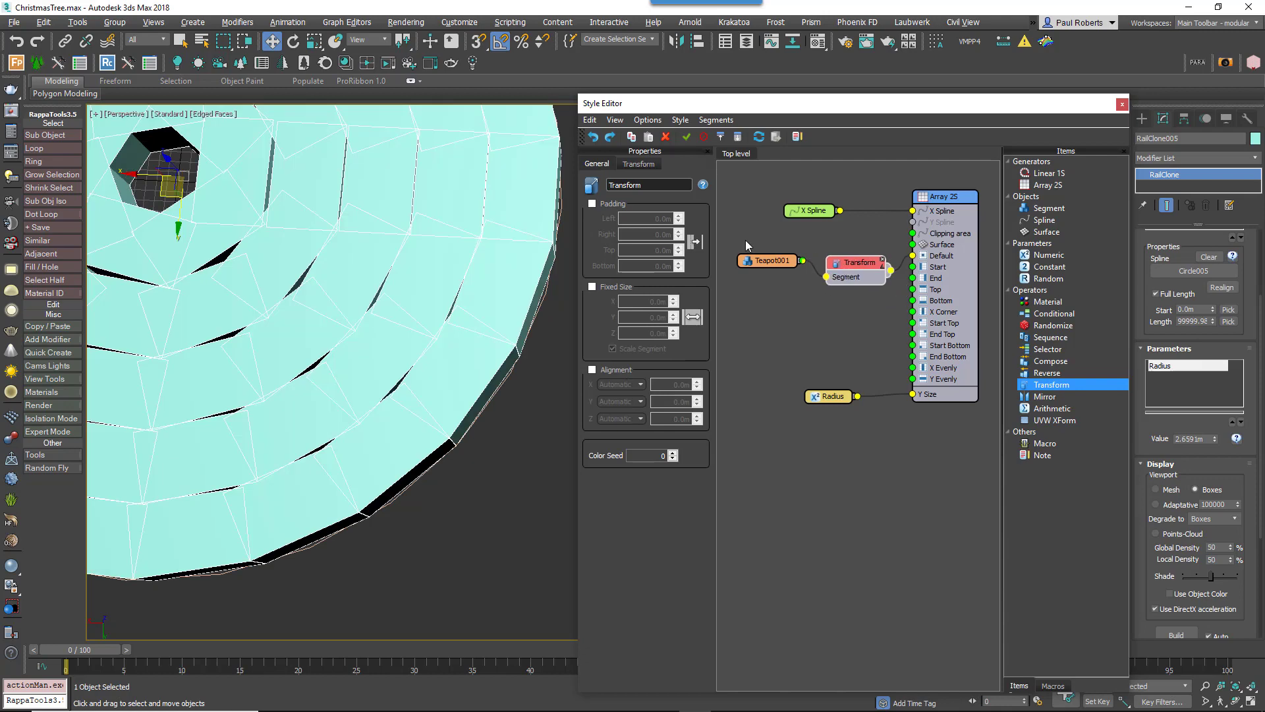
Enable Alignment on the Transform operator and set its Y alignment to Top
left_click(607, 370)
left_click(620, 401)
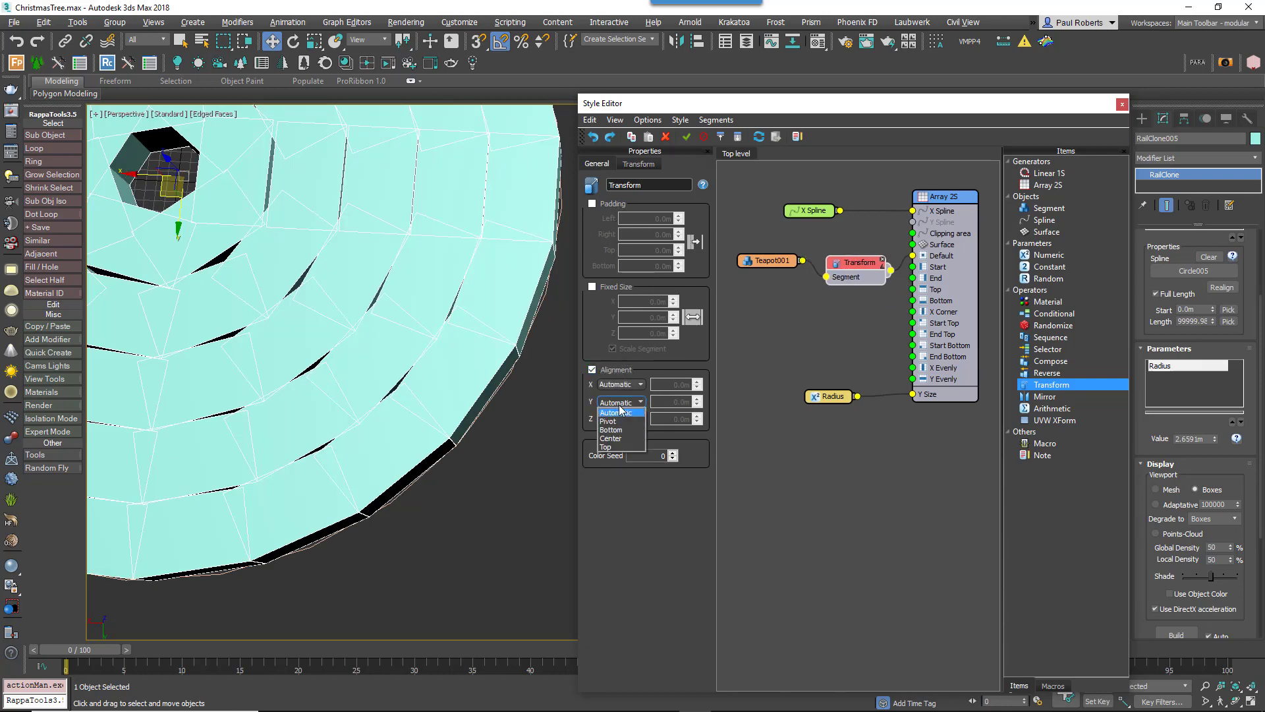
left_click(622, 447)
scroll(488, 450, "down", 5)
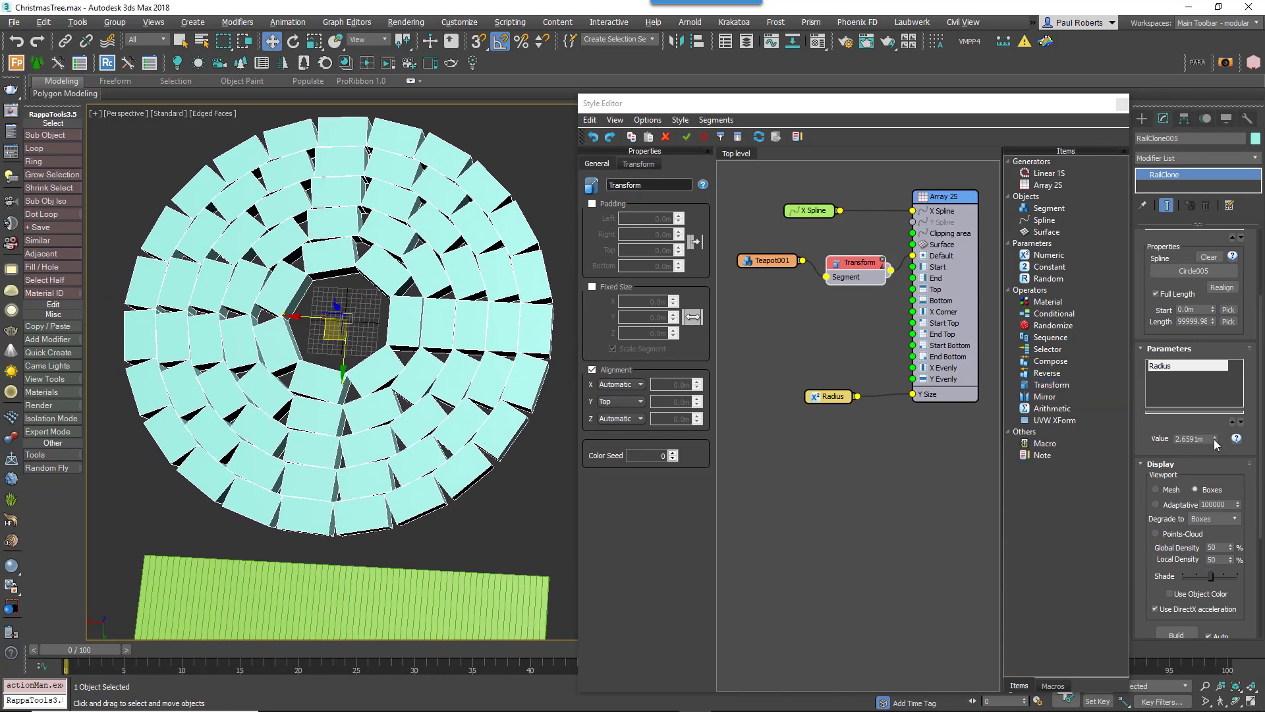
Raise the Radius parameter to about 3.56 m to fill the centre of the circle, and view the disc from the side
left_click_drag(1214, 437, 1214, 416)
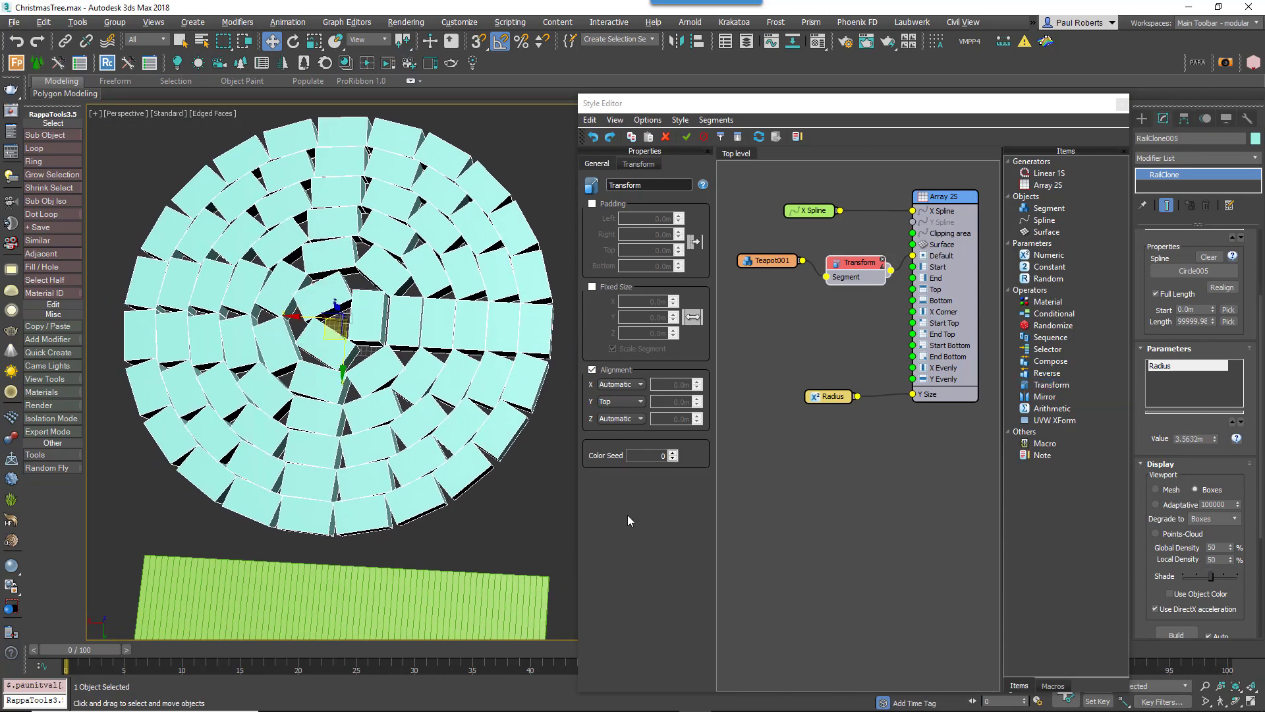
middle_click_drag(557, 520, 380, 511, "alt")
scroll(489, 517, "down", 4)
scroll(442, 510, "up", 2)
scroll(441, 510, "up", 1)
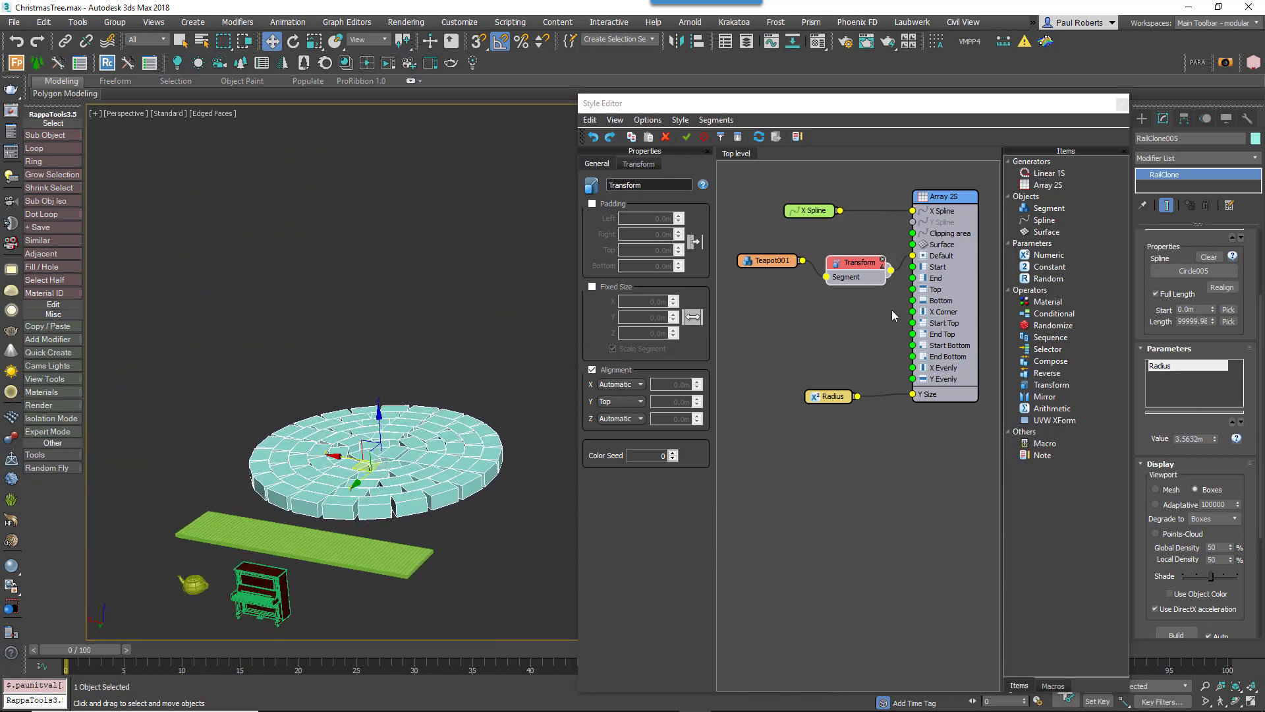
Tidy the positions of the Teapot001 and Transform nodes and widen the Style Editor window
left_click_drag(777, 269, 768, 272)
left_click_drag(856, 264, 846, 250)
left_click(765, 265)
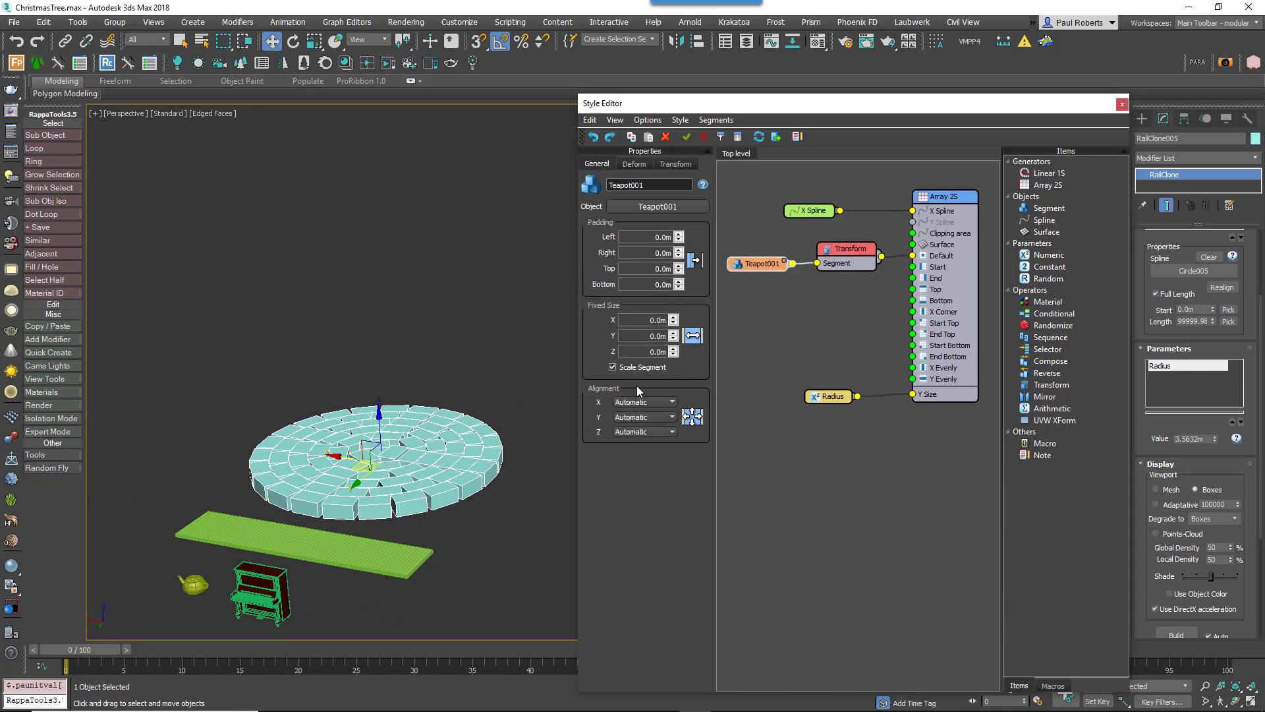
middle_click_drag(455, 501, 430, 501)
mouse_move(430, 500)
middle_mouse_down("alt")
mouse_move(463, 497)
mouse_move(434, 495)
middle_mouse_up("alt")
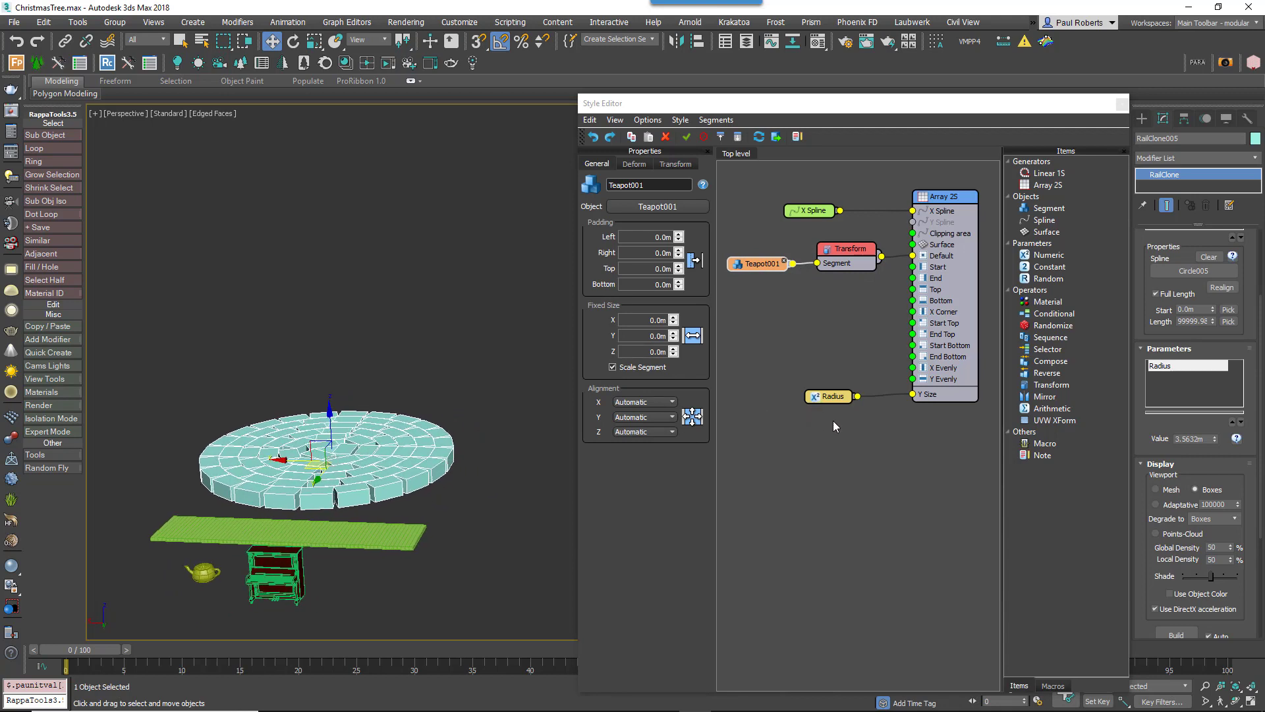
left_click_drag(577, 441, 497, 443)
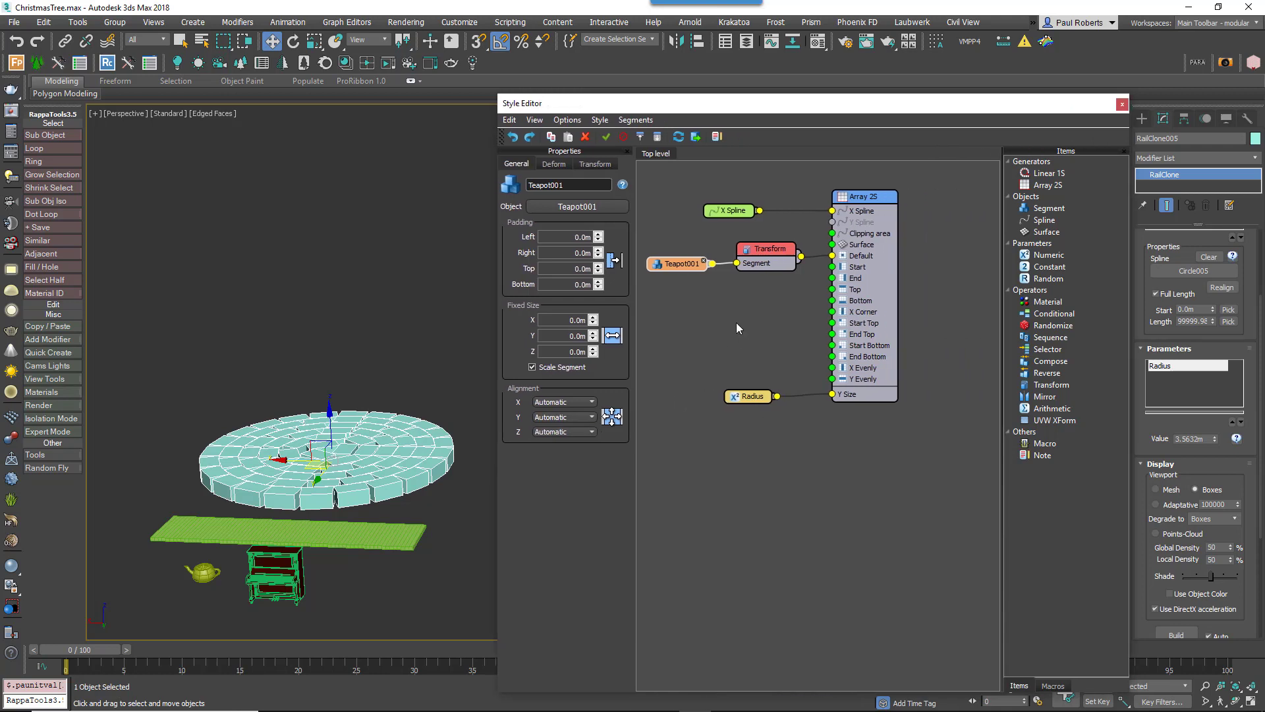
middle_click_drag(751, 323, 791, 324)
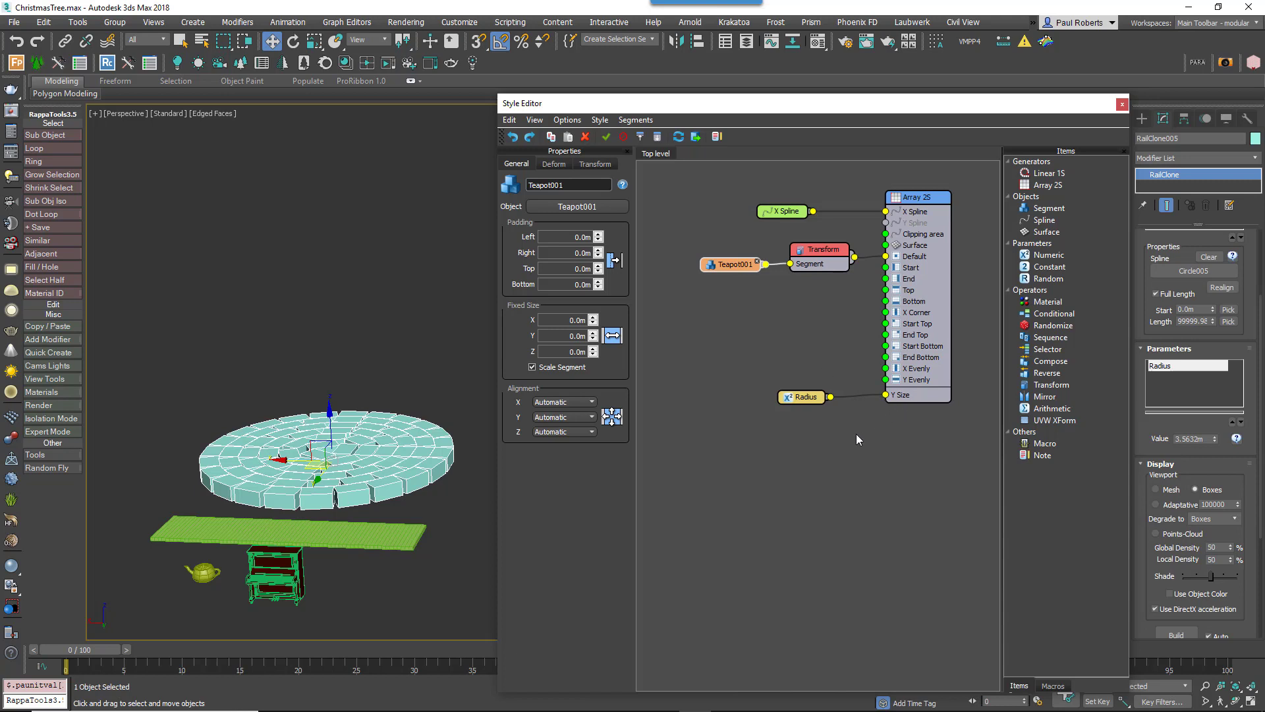
Export the Z value of Fixed Translation as a parameter input on the Transform operator
left_click(819, 258)
right_click(819, 259)
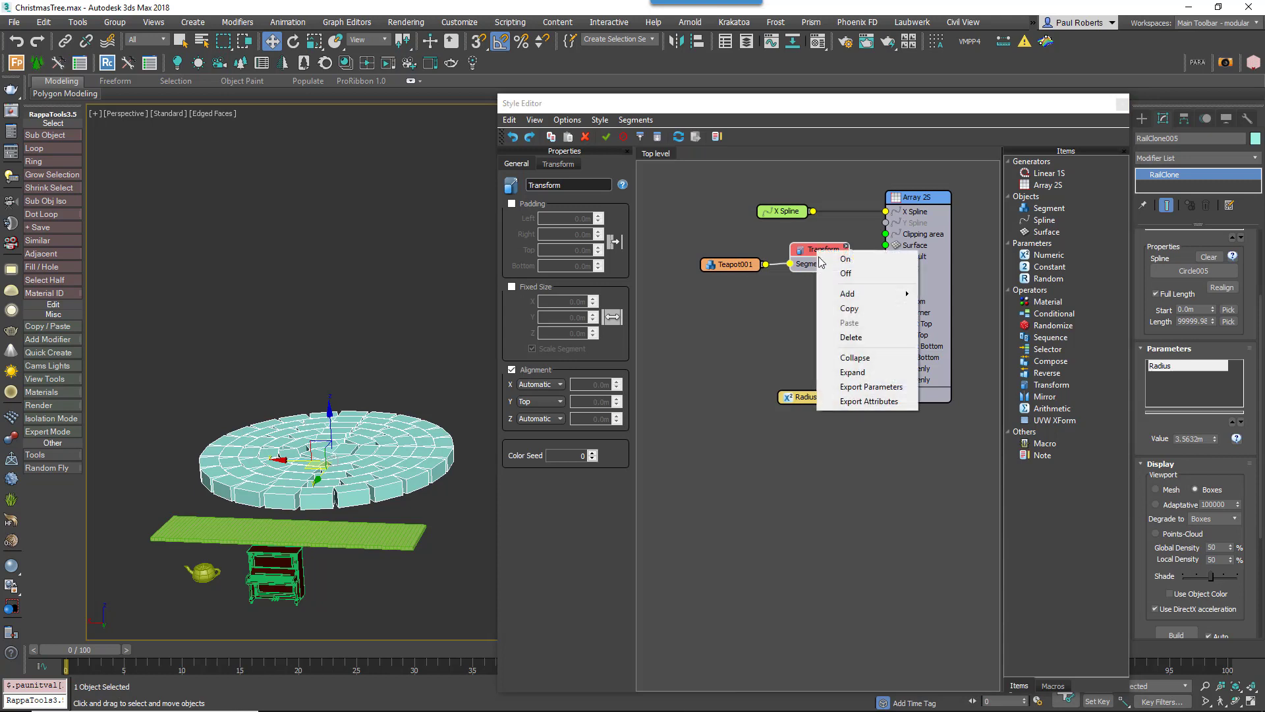
left_click(870, 387)
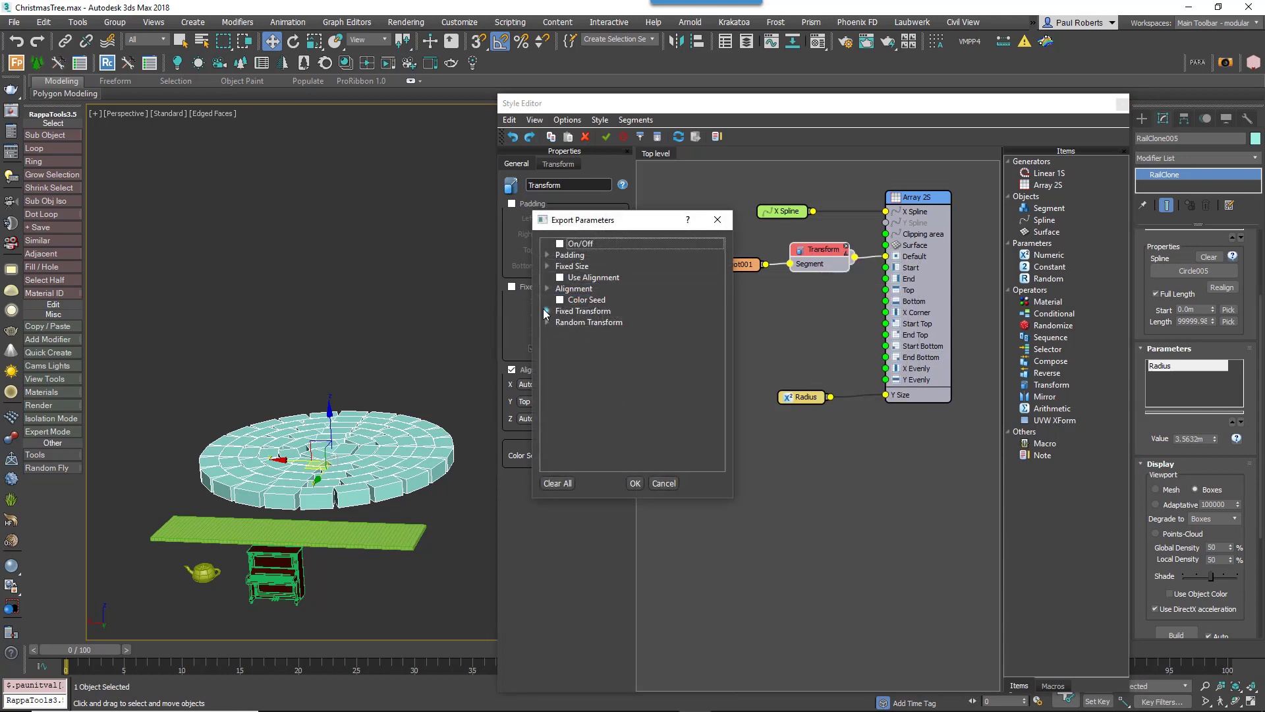
left_click(547, 311)
left_click(560, 322)
left_click(586, 356)
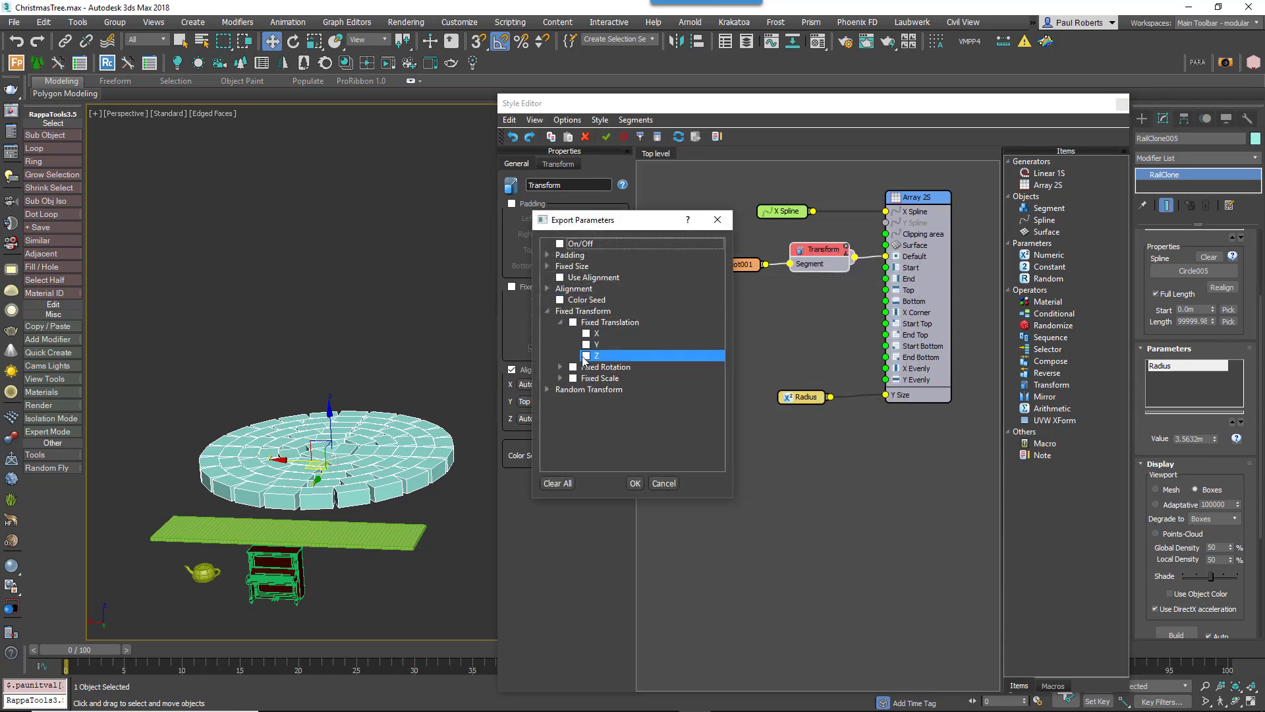
left_click(586, 356)
left_click(635, 483)
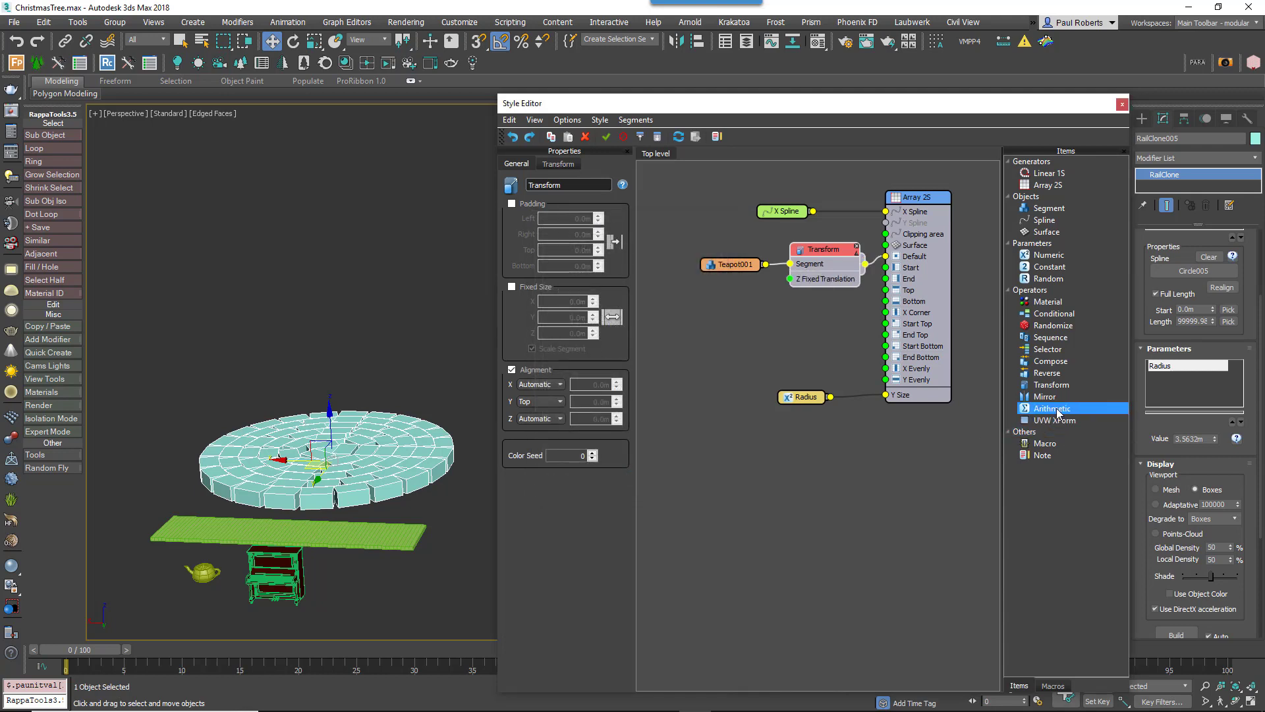
Add an Arithmetic operator wired to the Transform's Z Fixed Translation input and set its operation to Expression
left_click_drag(1057, 412, 720, 298)
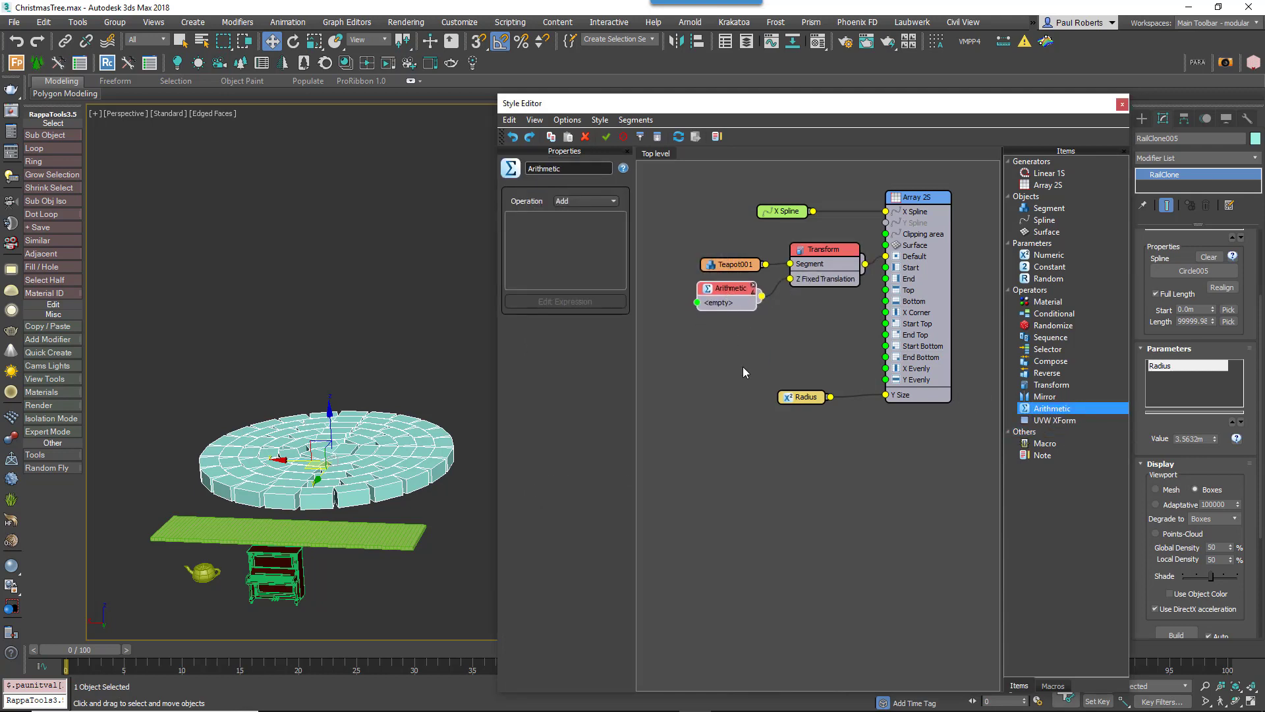
left_click(571, 204)
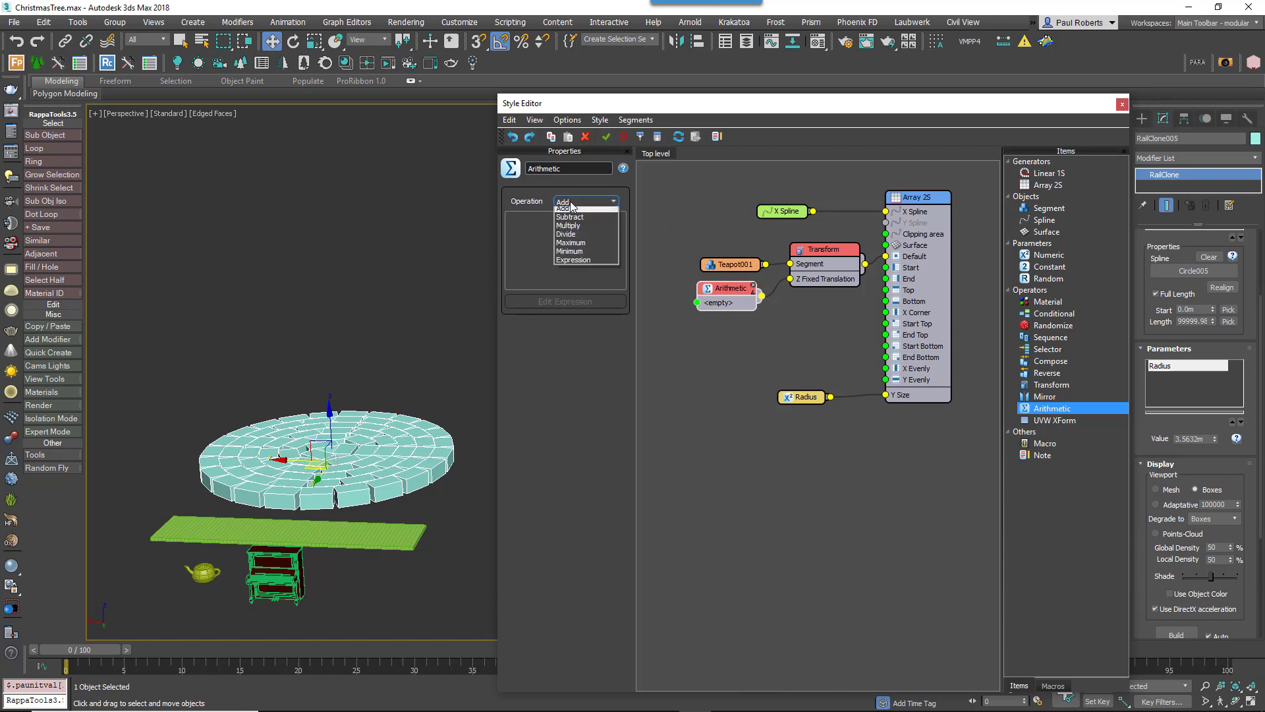
left_click(571, 263)
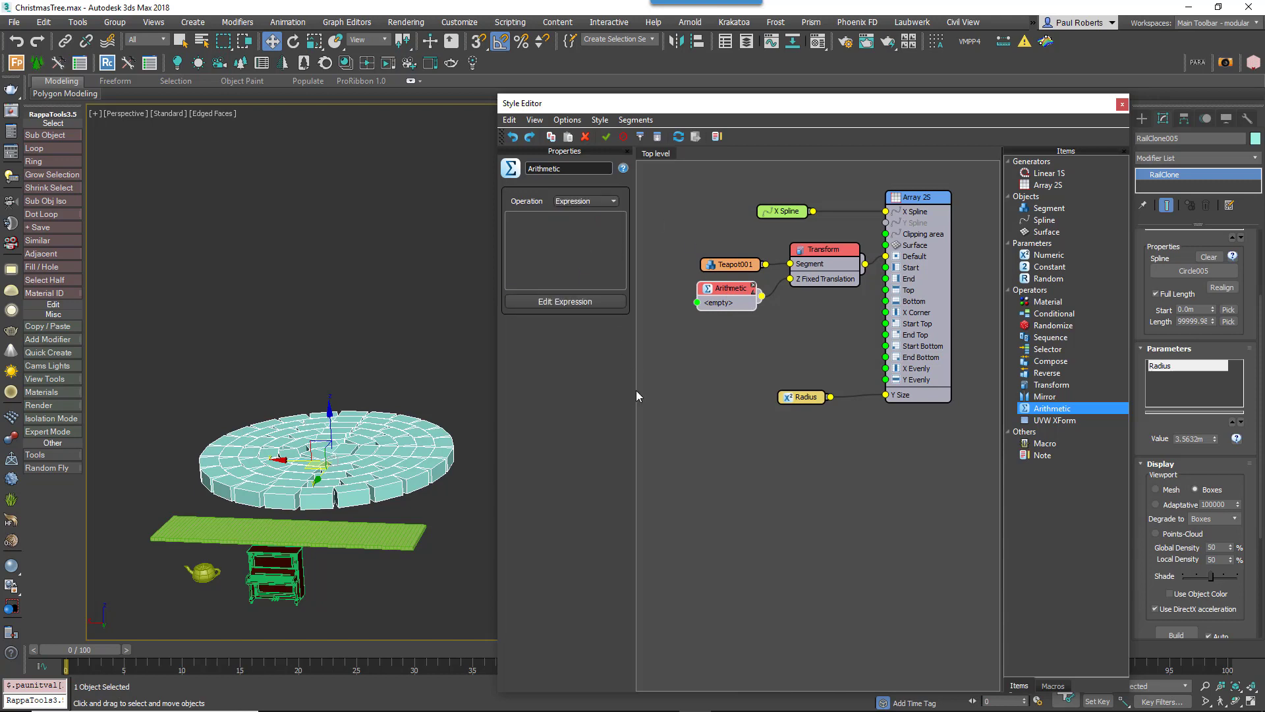
Open the Arithmetic operator's Expression Editor, move it below the node graph and enlarge it slightly
left_click(565, 301)
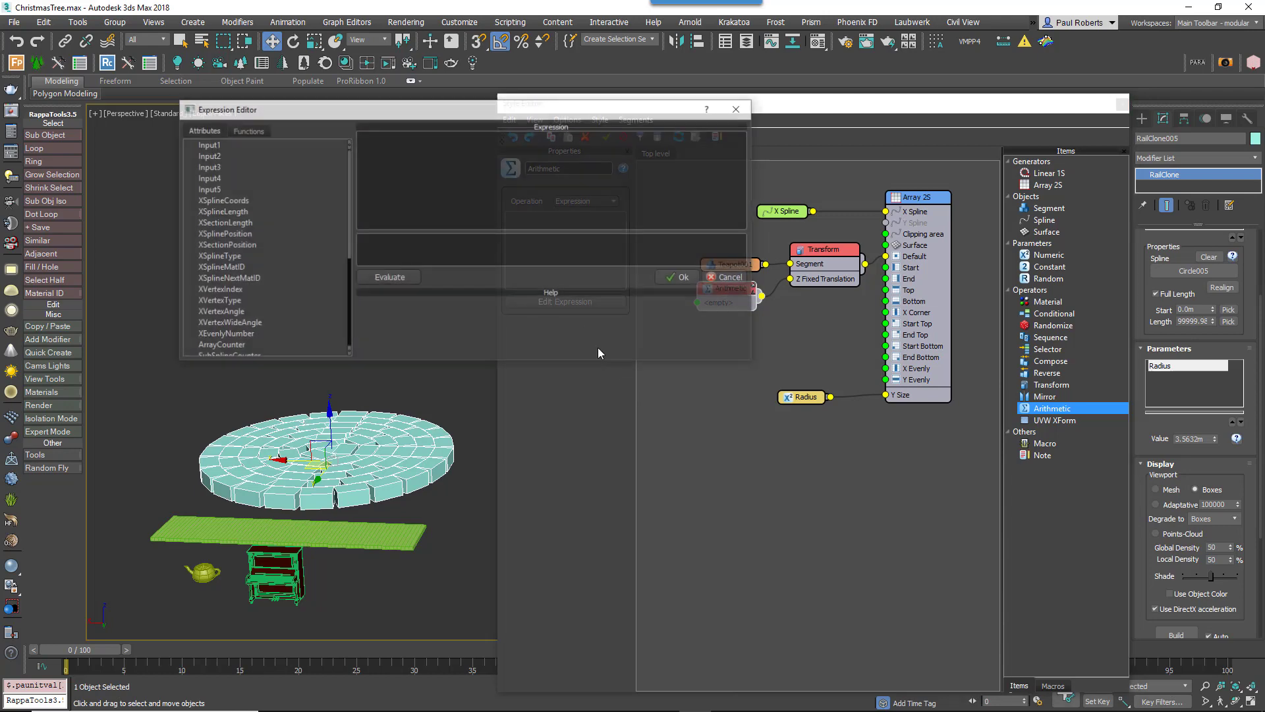
left_click_drag(557, 129, 881, 429)
left_click(896, 506)
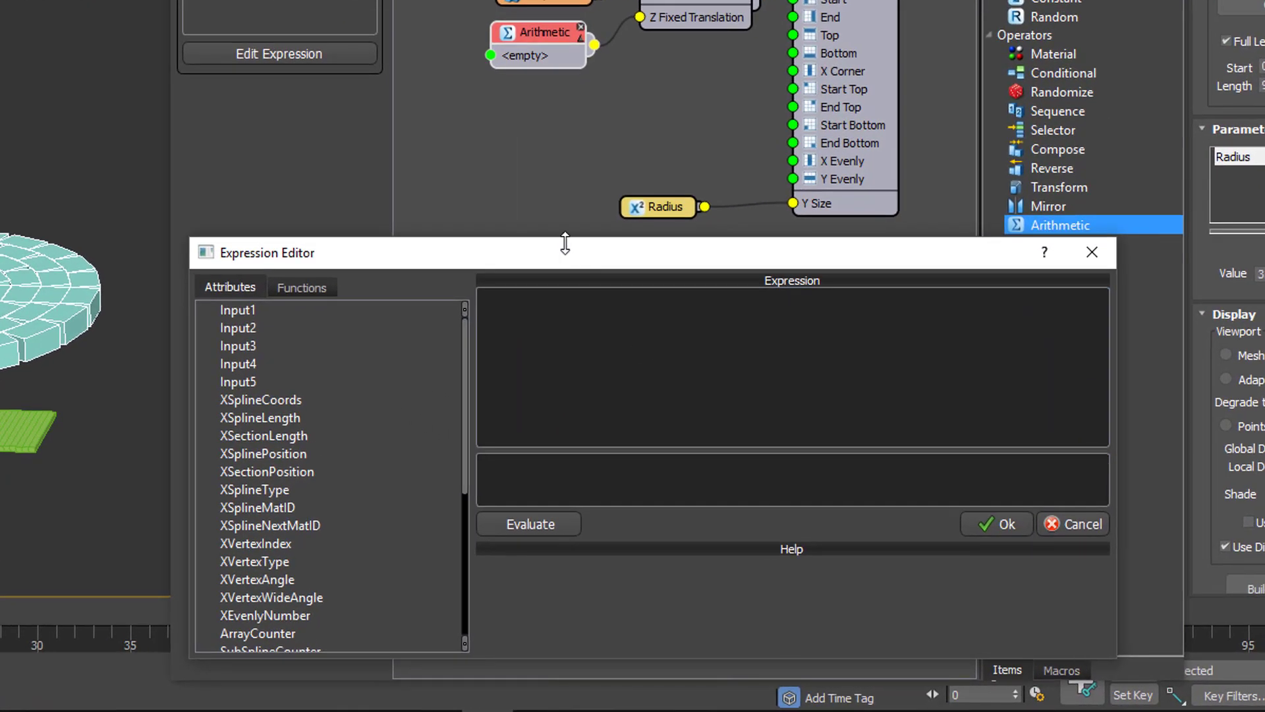
left_click_drag(744, 416, 744, 409)
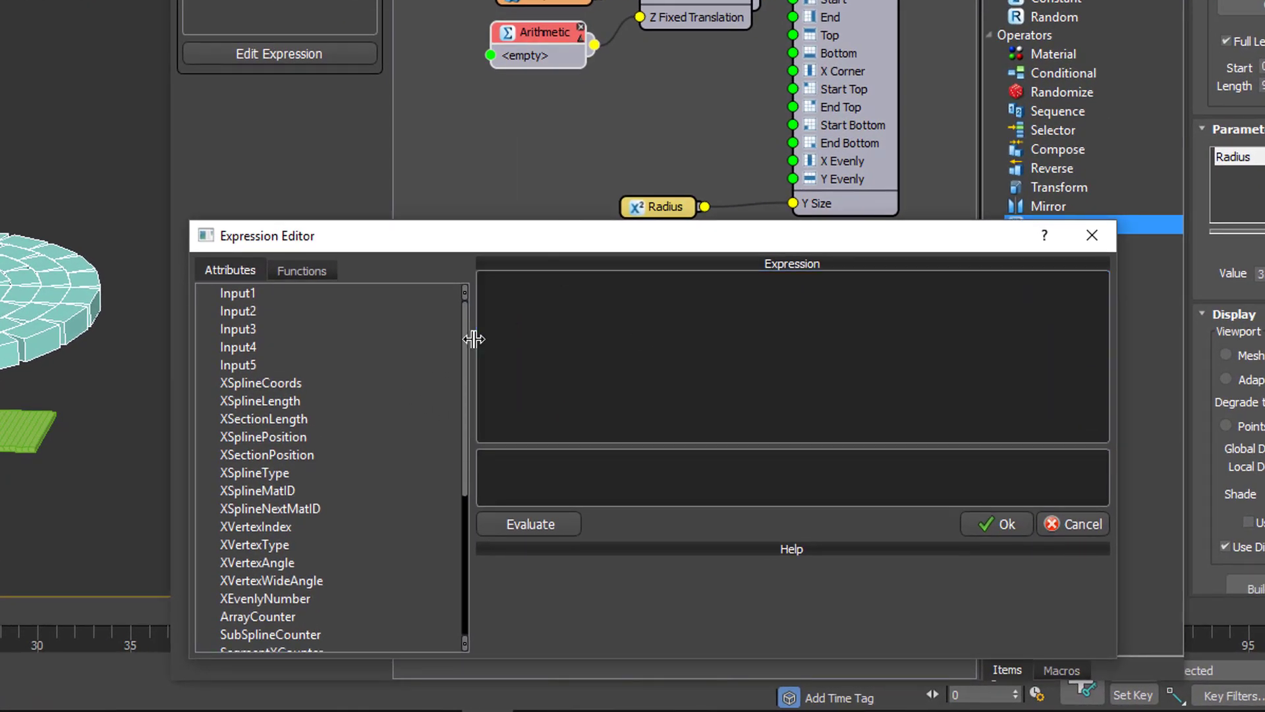
Look through the available attributes and the Trigonometric, Standard, Conditional and Random function groups
left_click(275, 290)
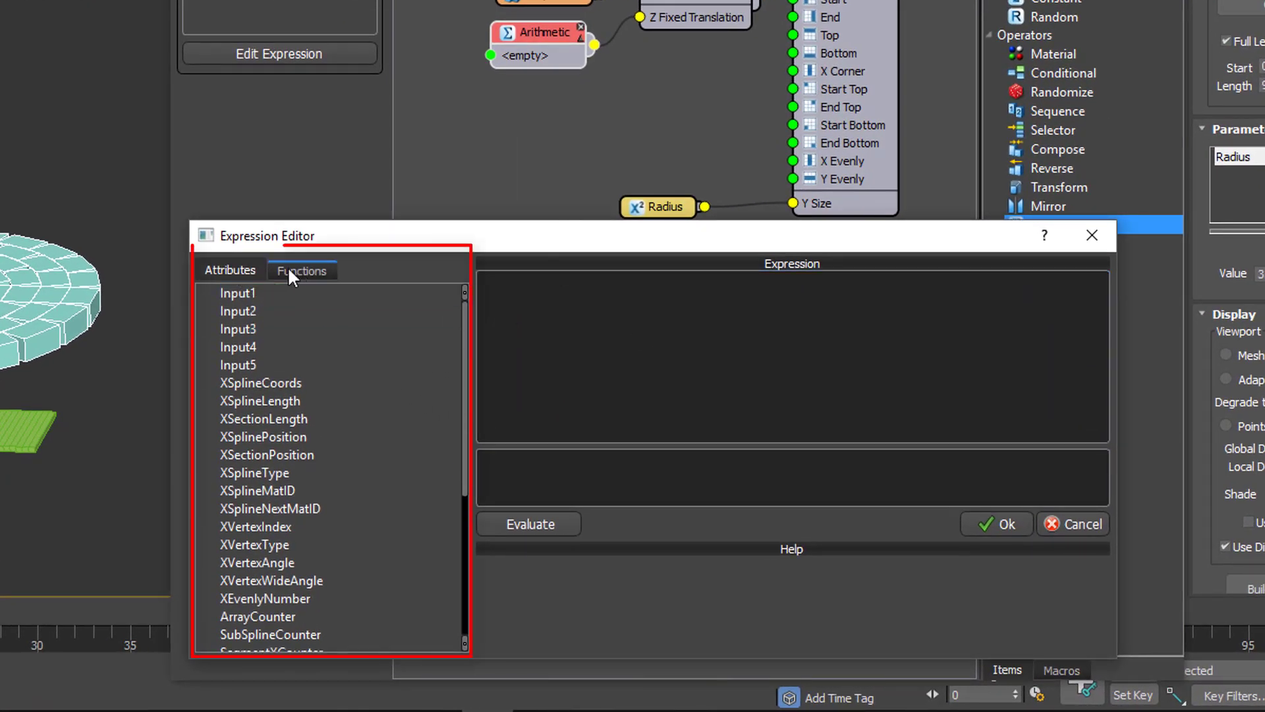
mouse_move(465, 345)
left_mouse_down()
mouse_move(485, 488)
mouse_move(477, 329)
left_mouse_up()
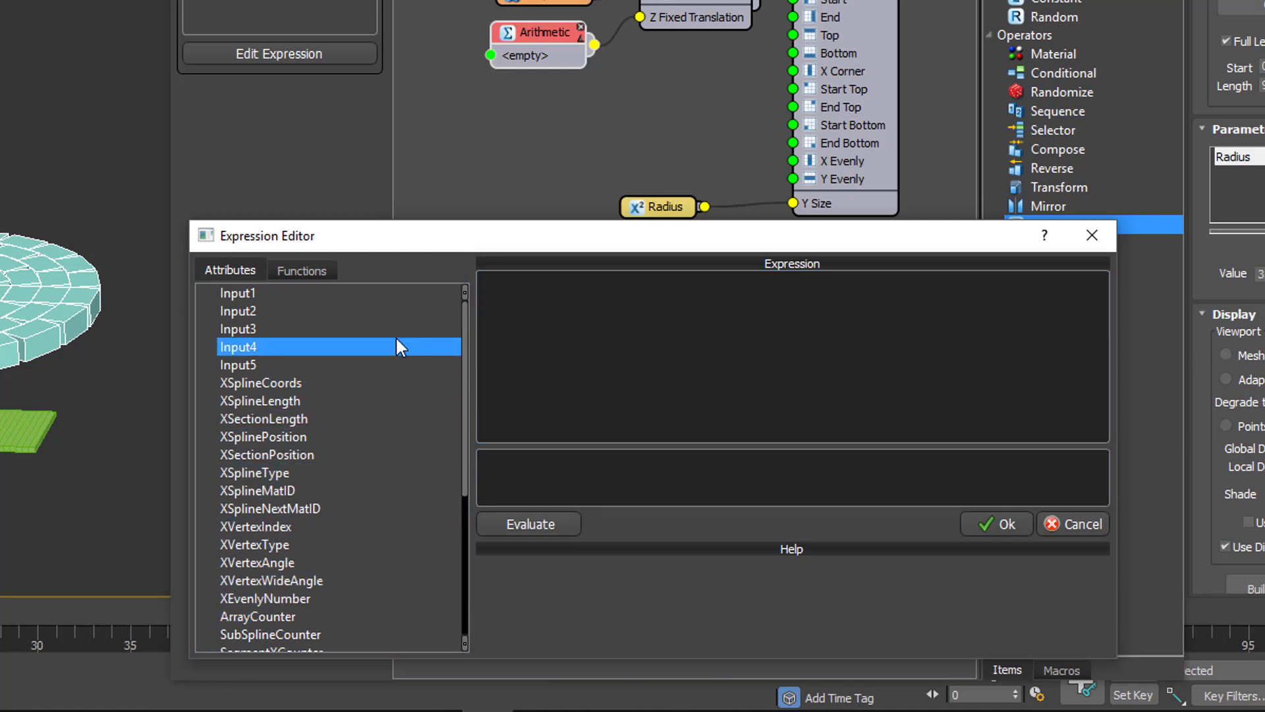
left_click(309, 271)
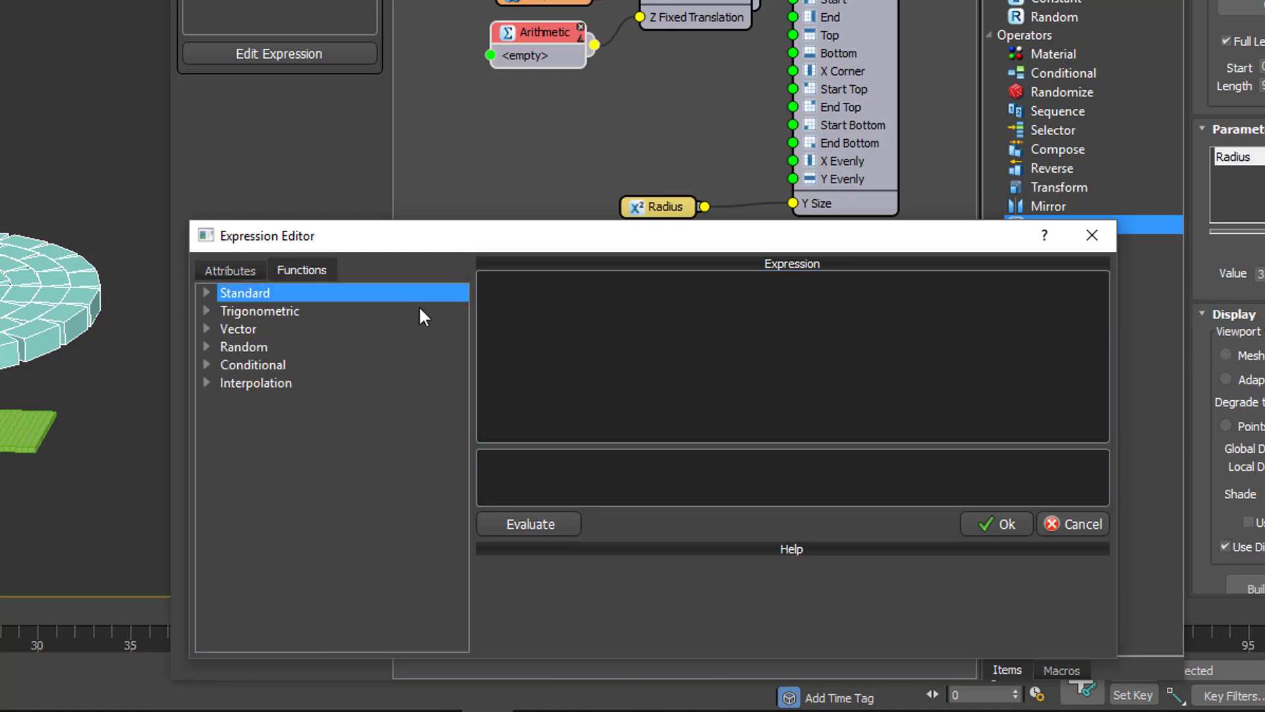
left_click(207, 309)
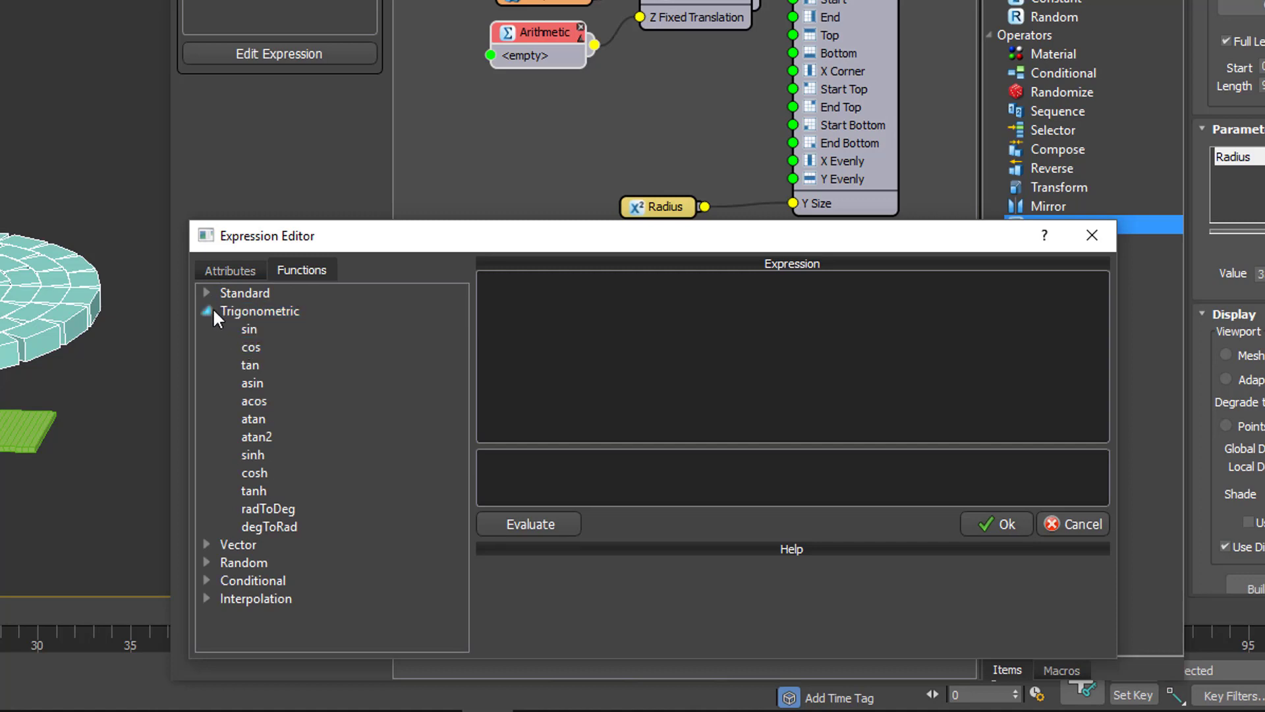
left_click(209, 309)
left_click(210, 292)
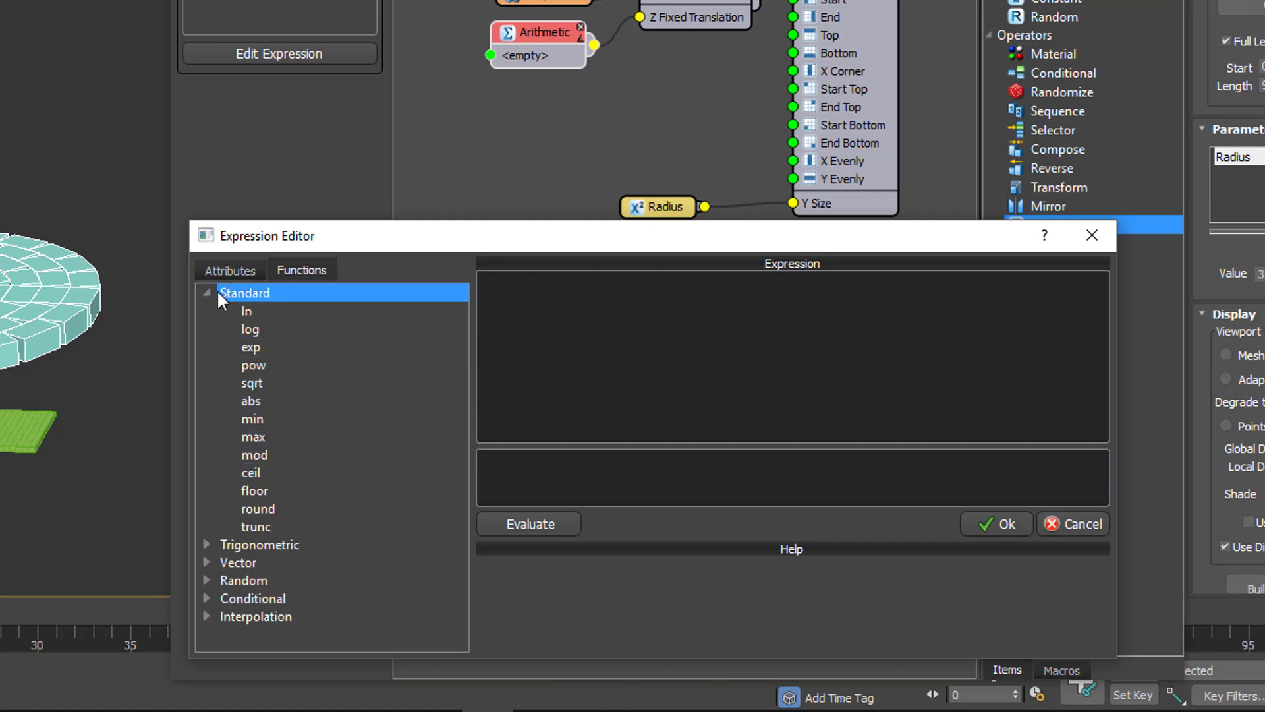
left_click(210, 291)
left_click(206, 365)
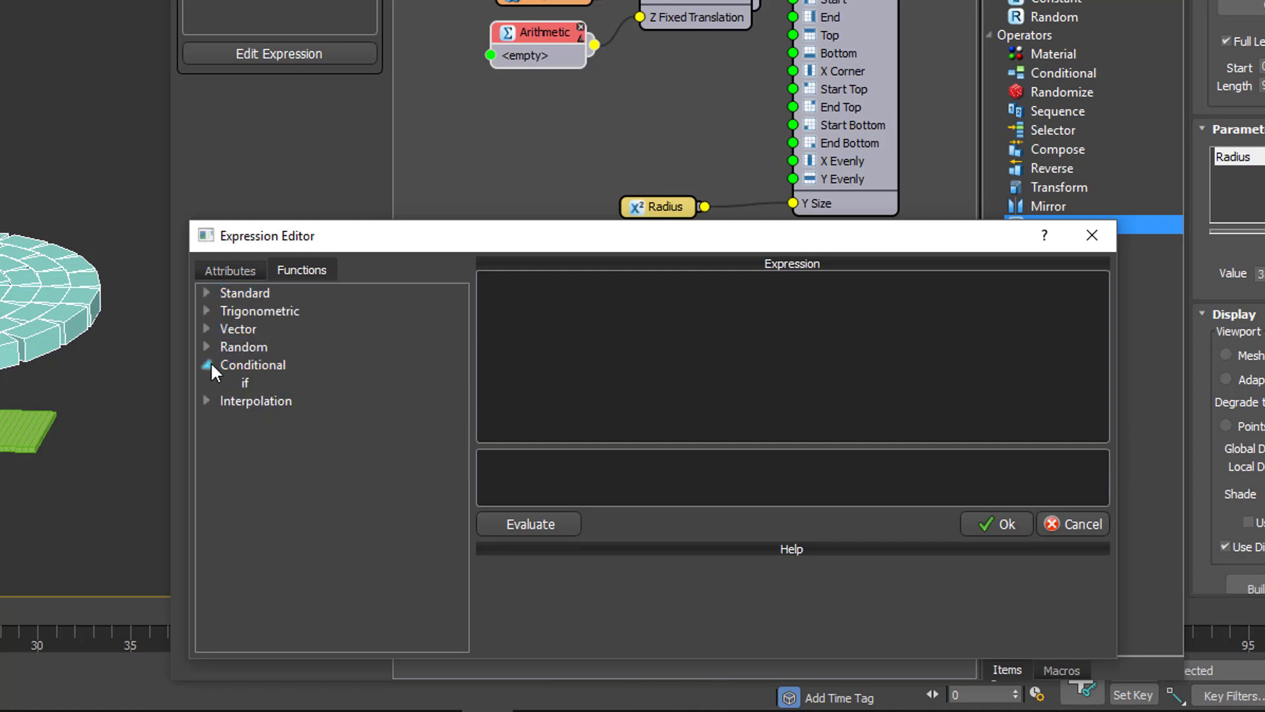
left_click(209, 364)
left_click(208, 347)
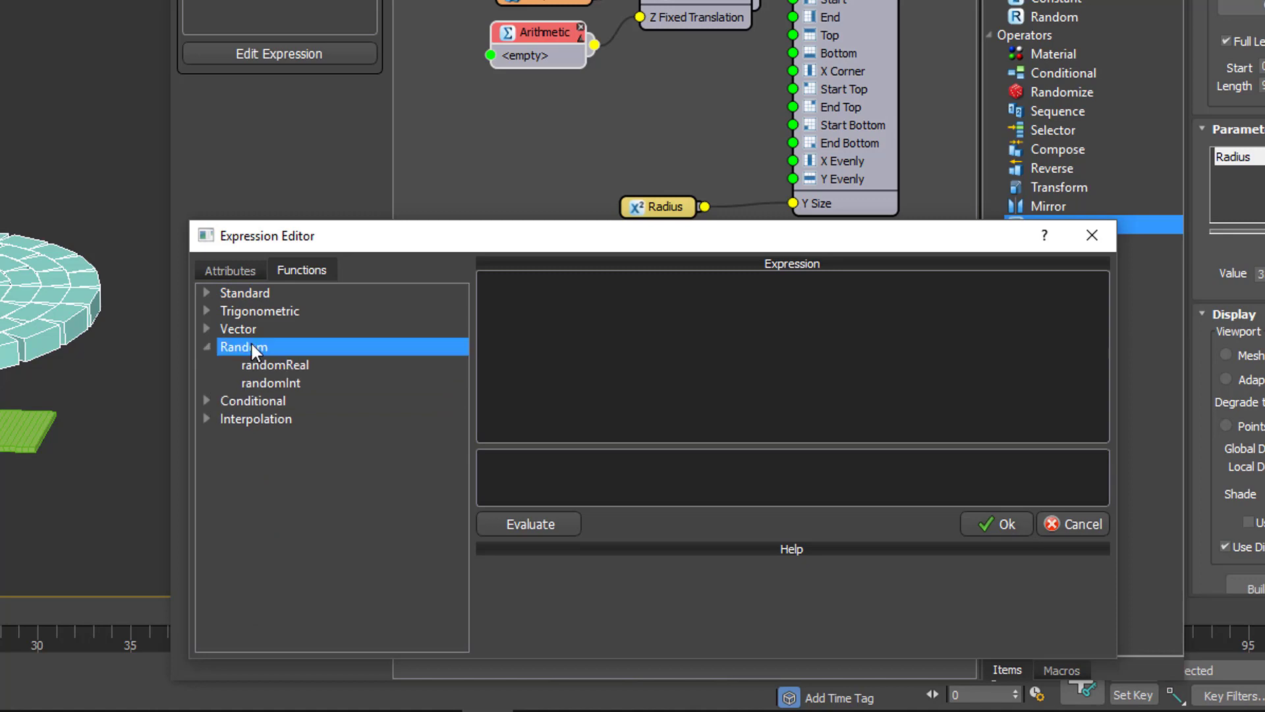
left_click(207, 346)
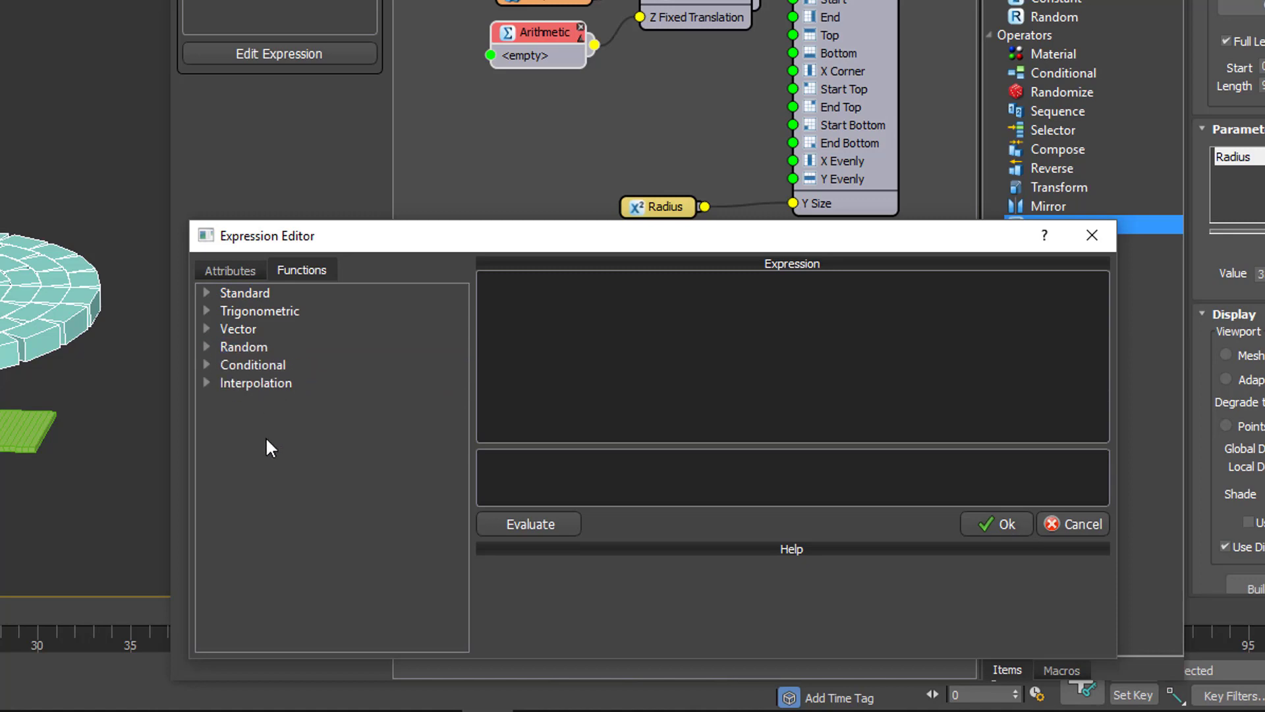
Read the help descriptions of the XSplineCoords and XSplineMatID attributes and the randomReal function
left_click(241, 270)
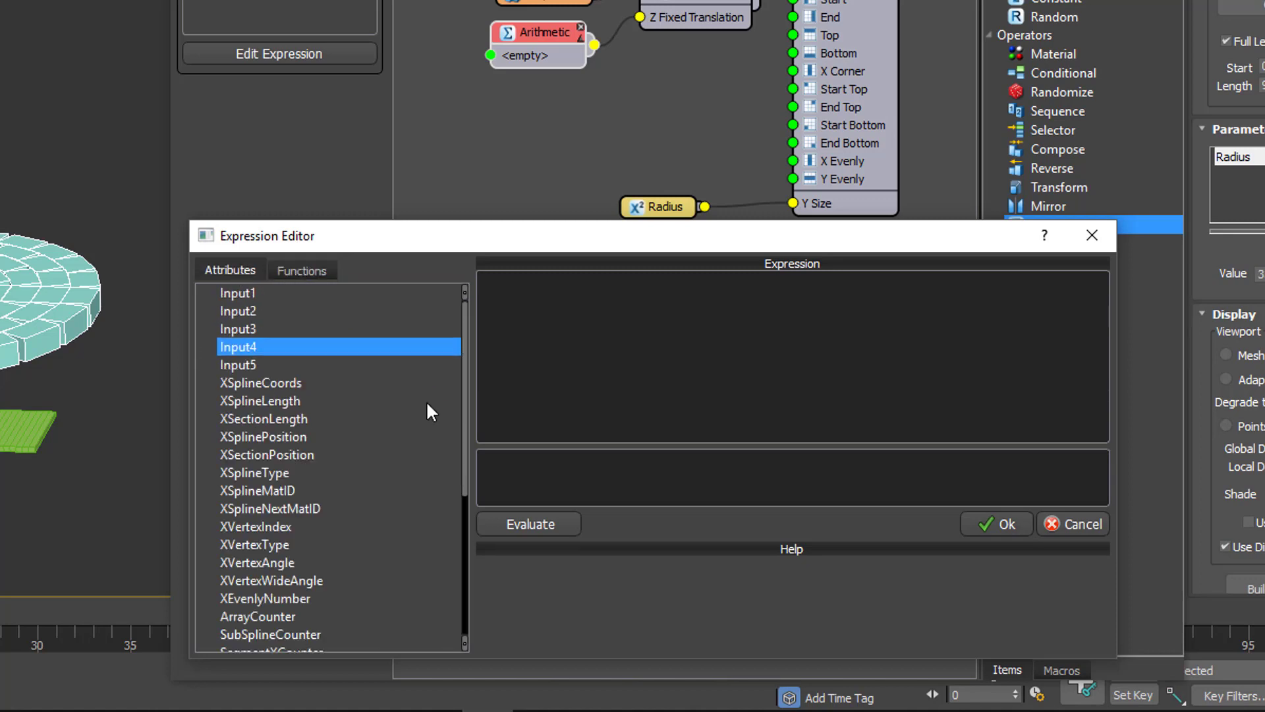
left_click(334, 382)
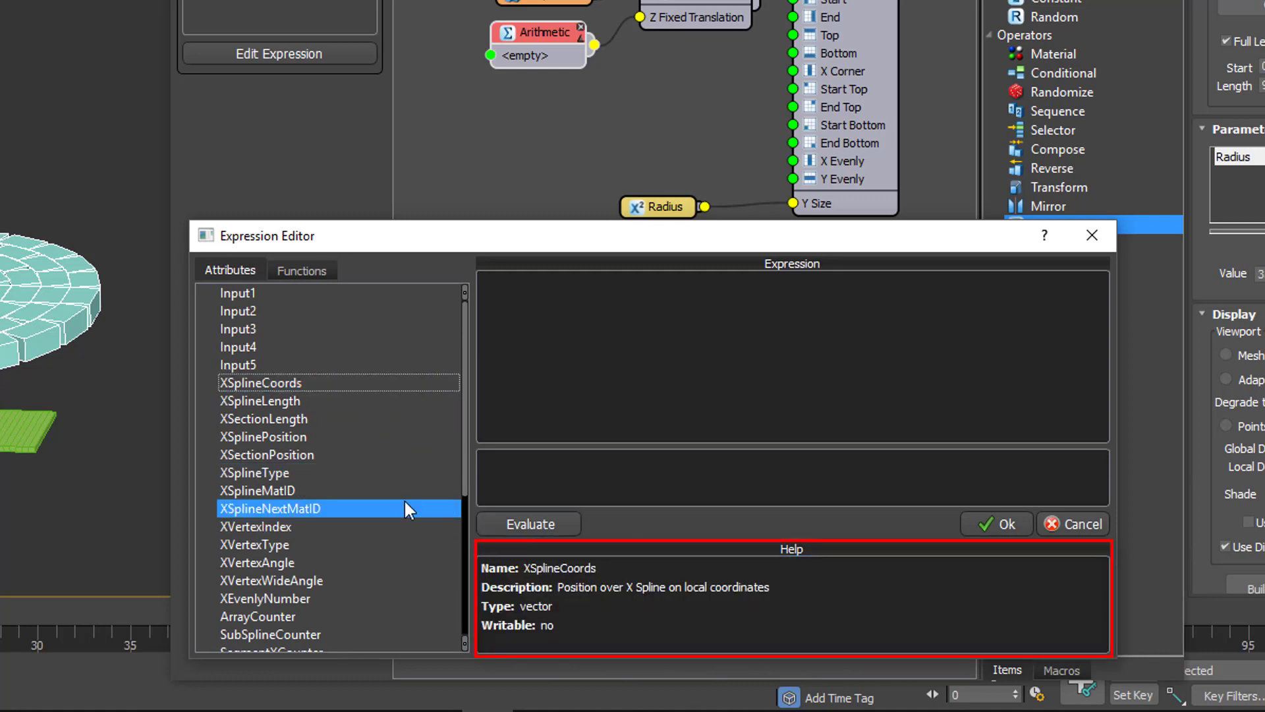
left_click(277, 490)
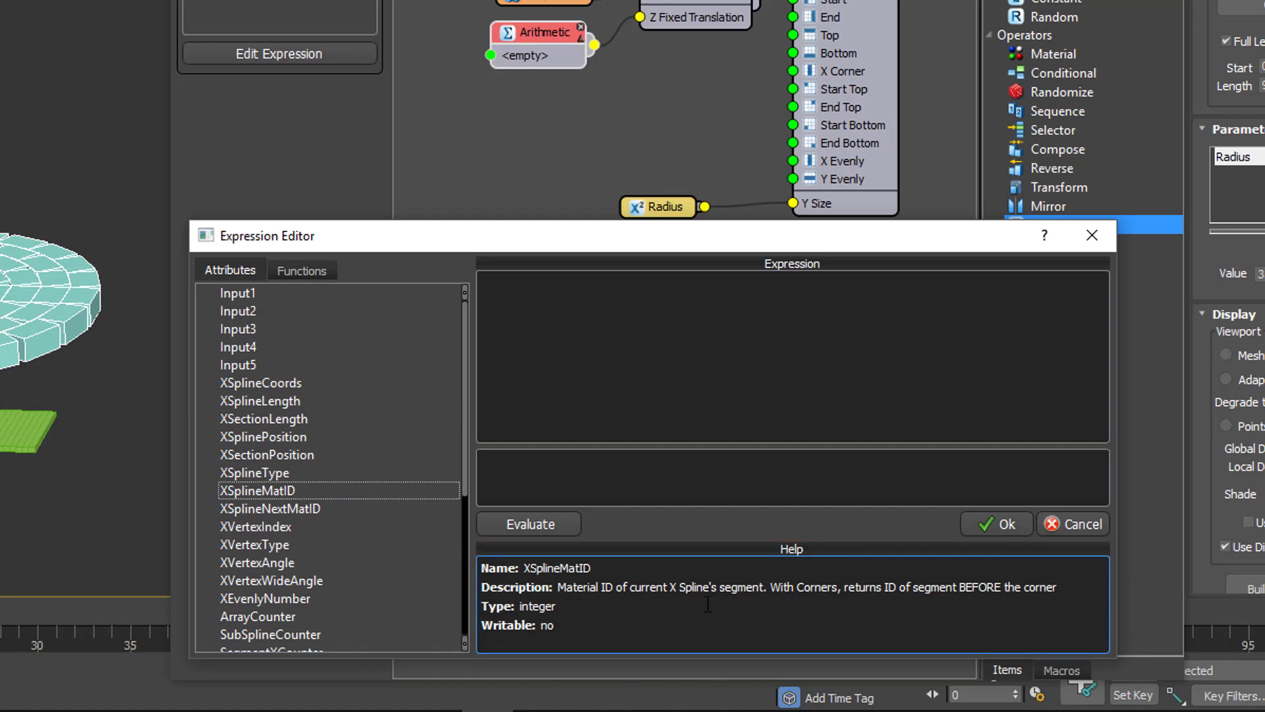
left_click(314, 271)
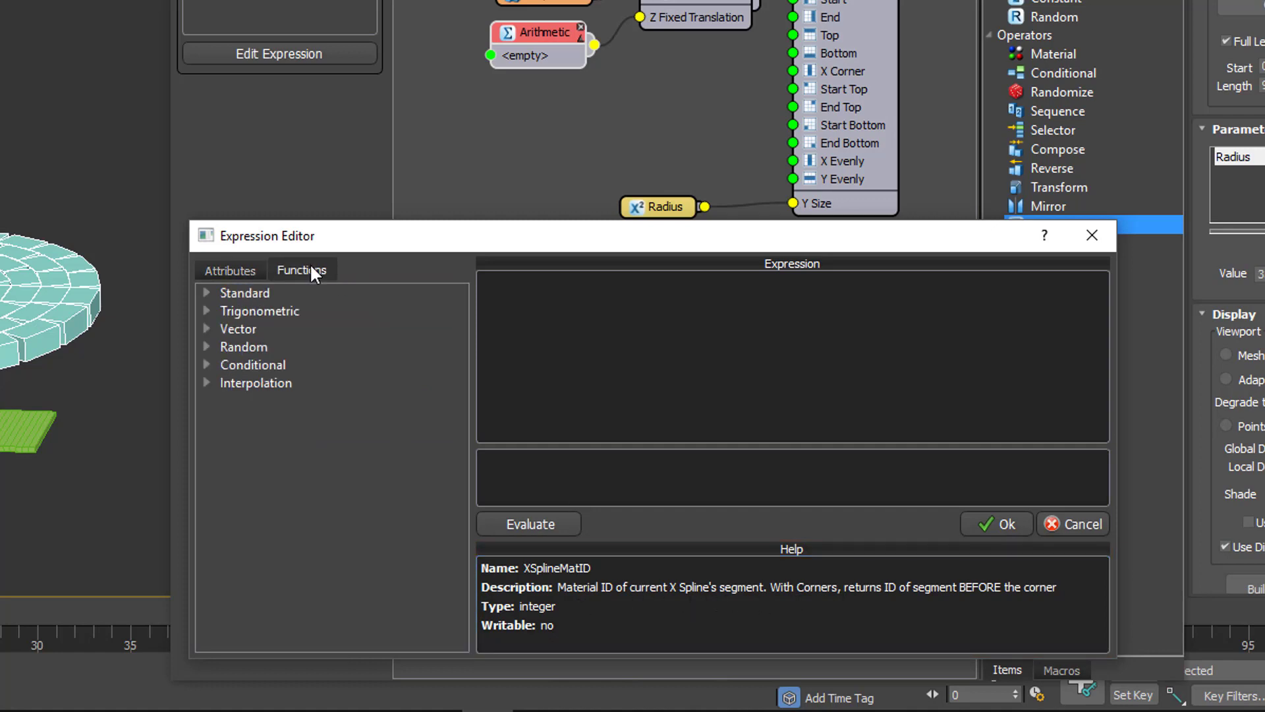
left_click(207, 347)
left_click(252, 369)
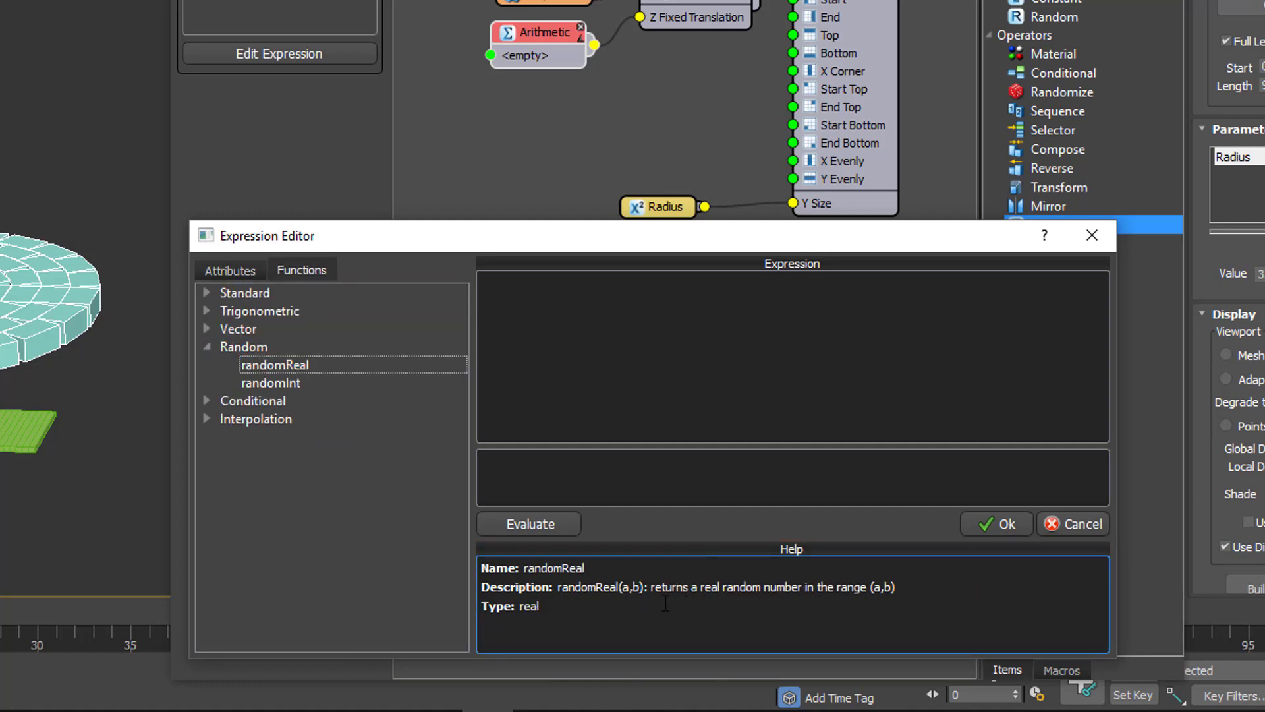
Enter the test expression "return 1+1;", evaluate it and clear the expression
left_click(544, 322)
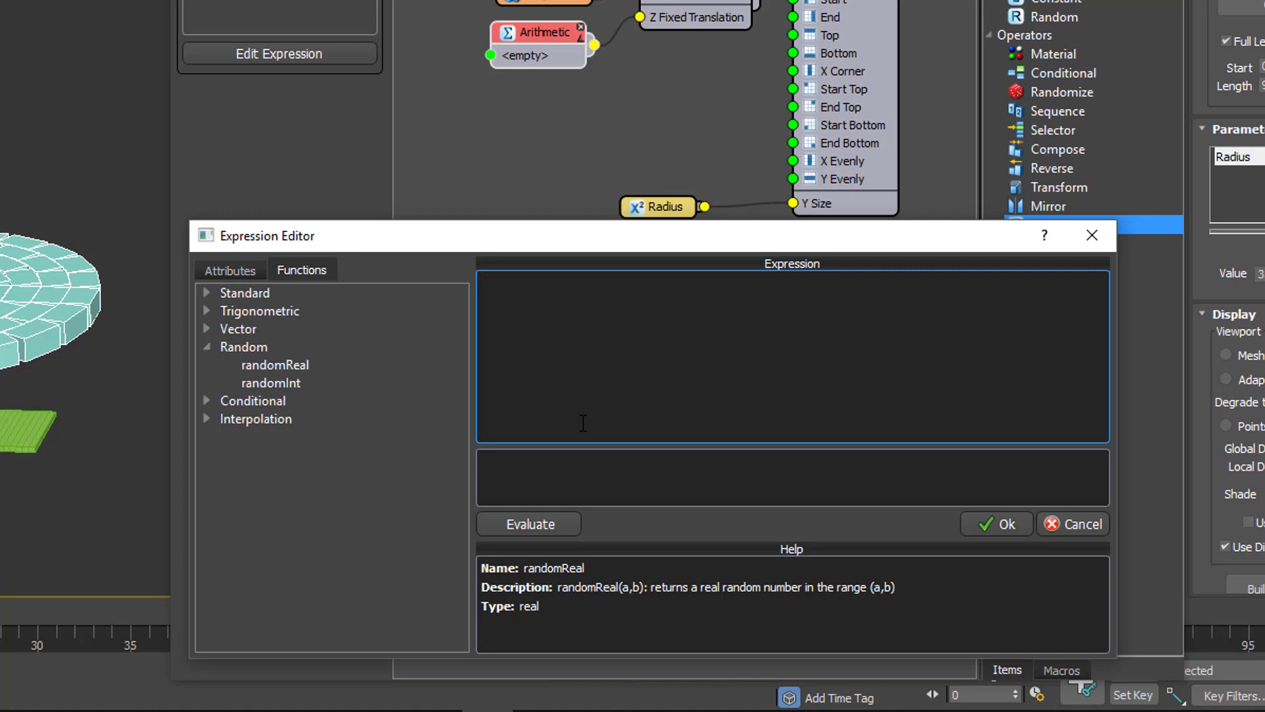
type("return")
type("1+1;")
left_click(561, 531)
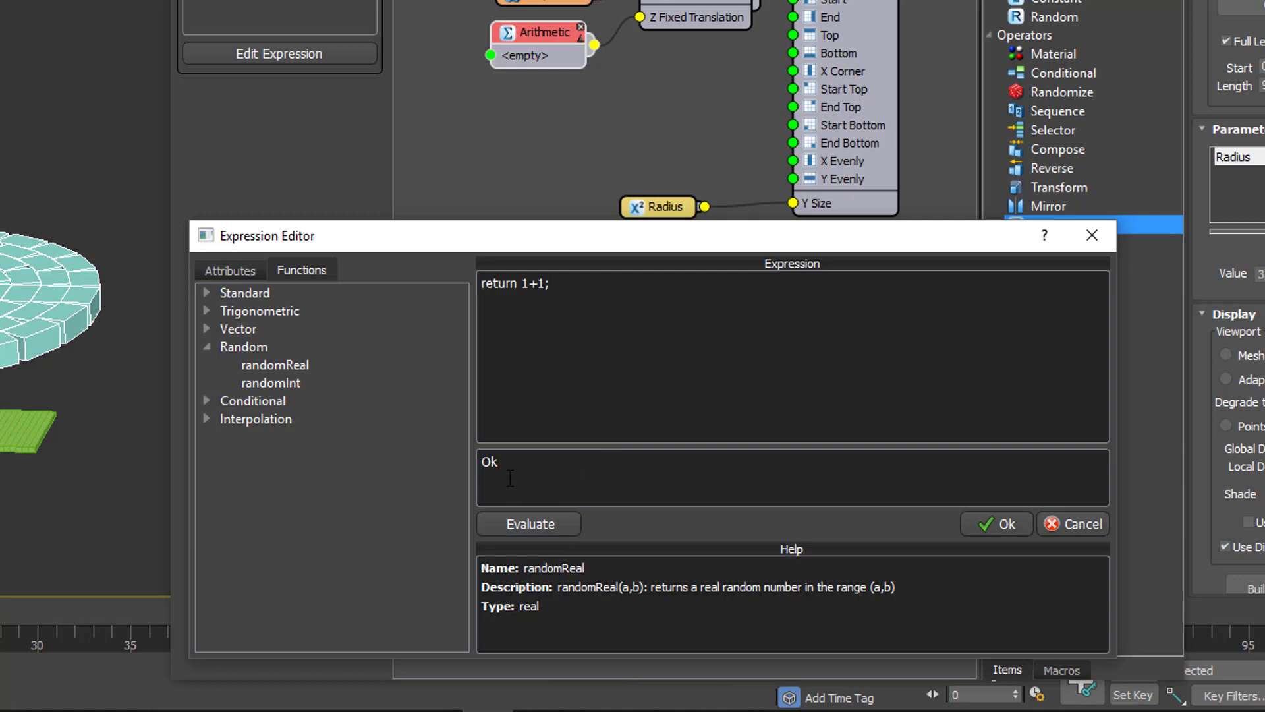
left_click_drag(581, 283, 476, 284)
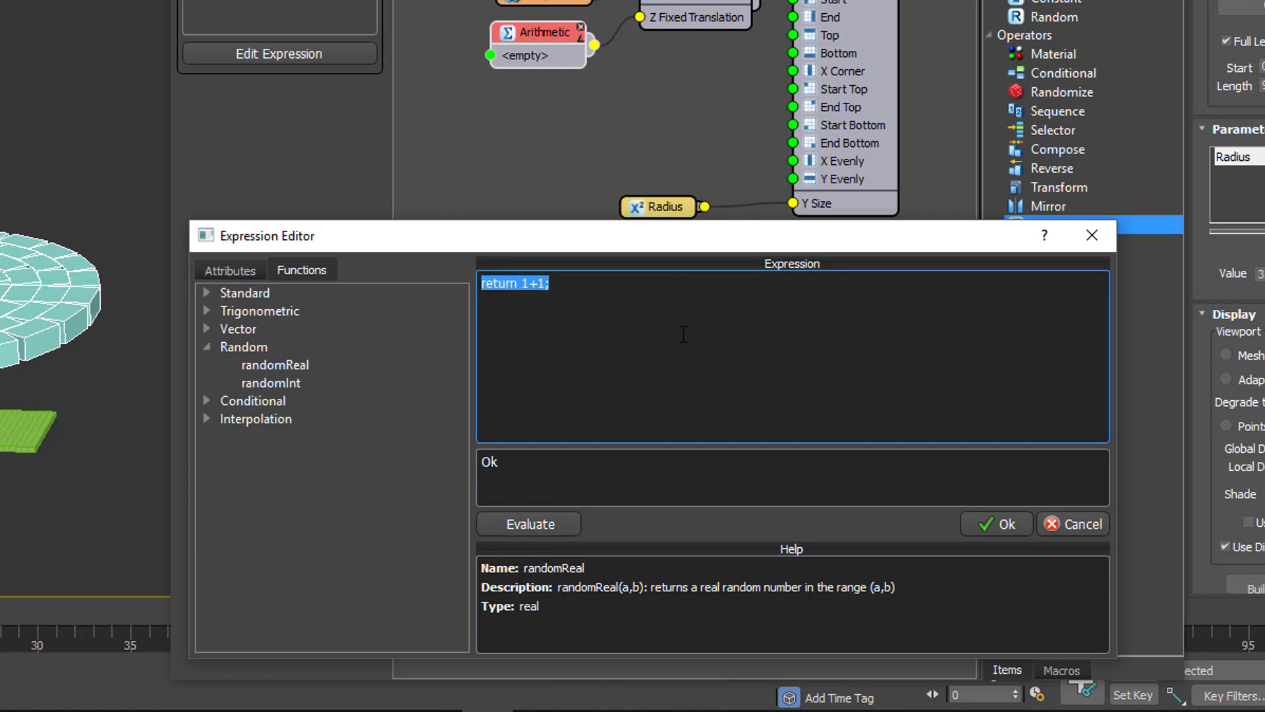
key("BackSpace")
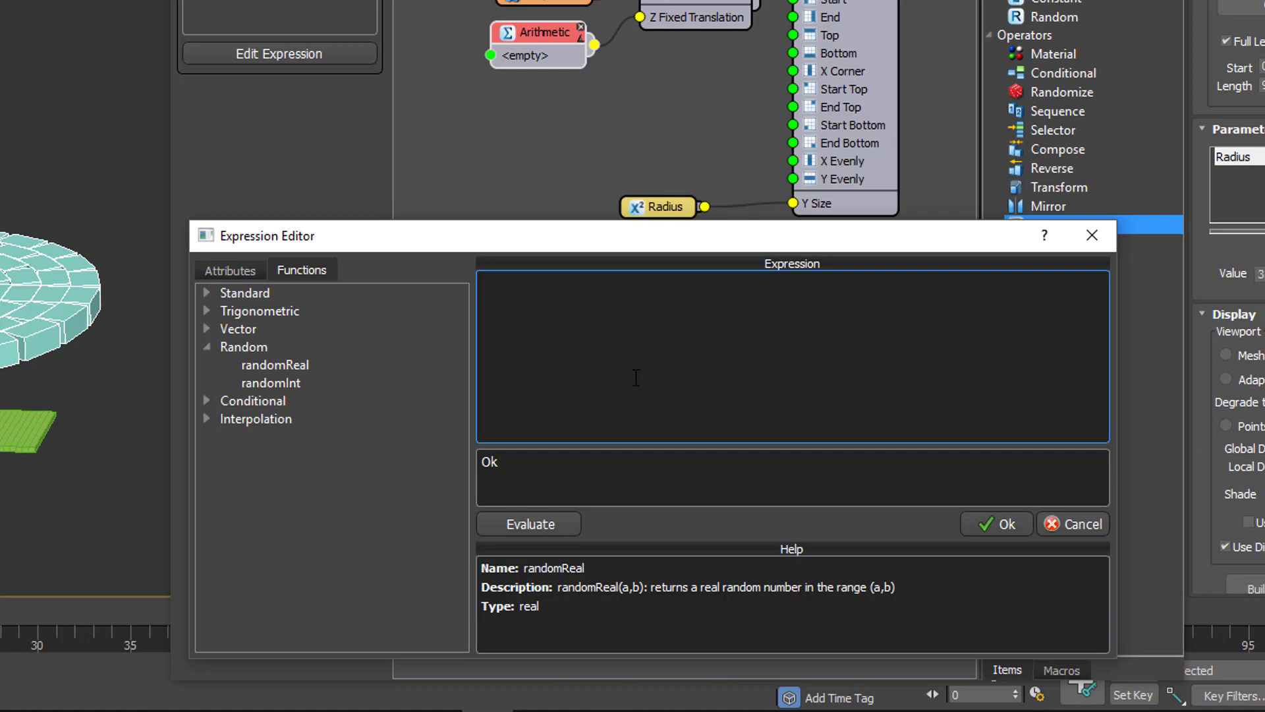
Start the expression with "return", read the help for SegmentYCounter and insert that attribute
type("return")
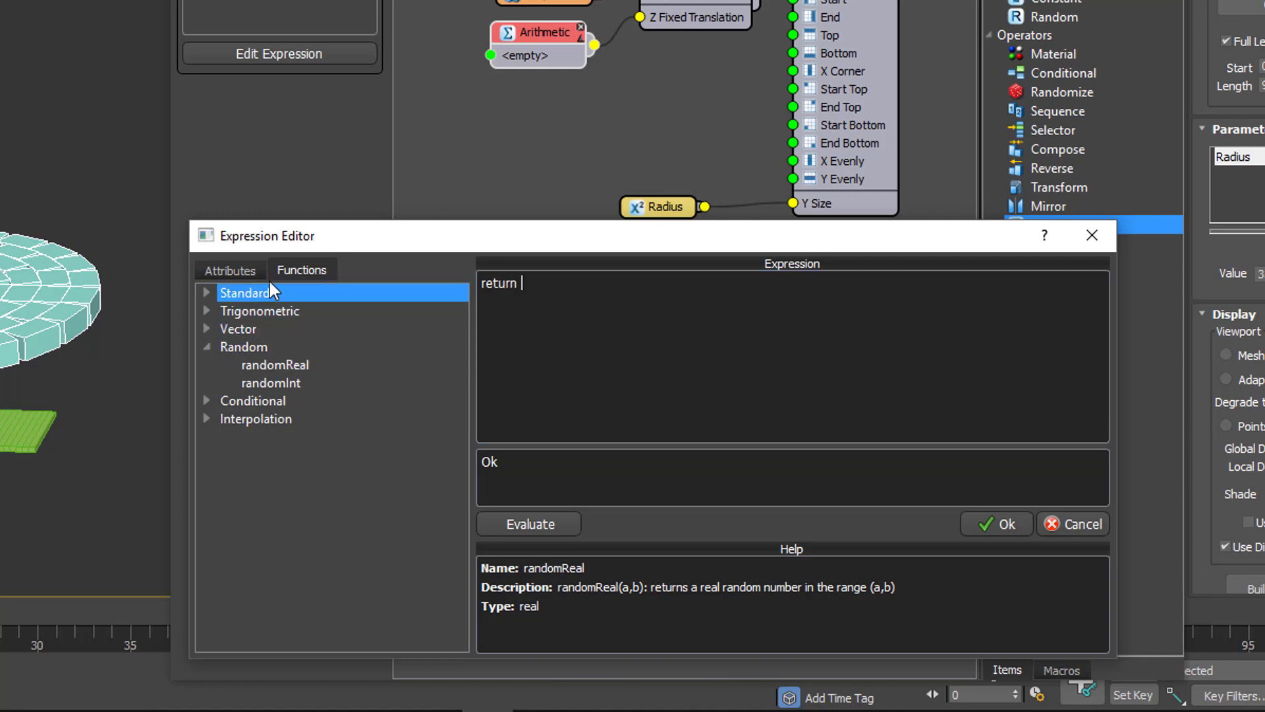
left_click(248, 269)
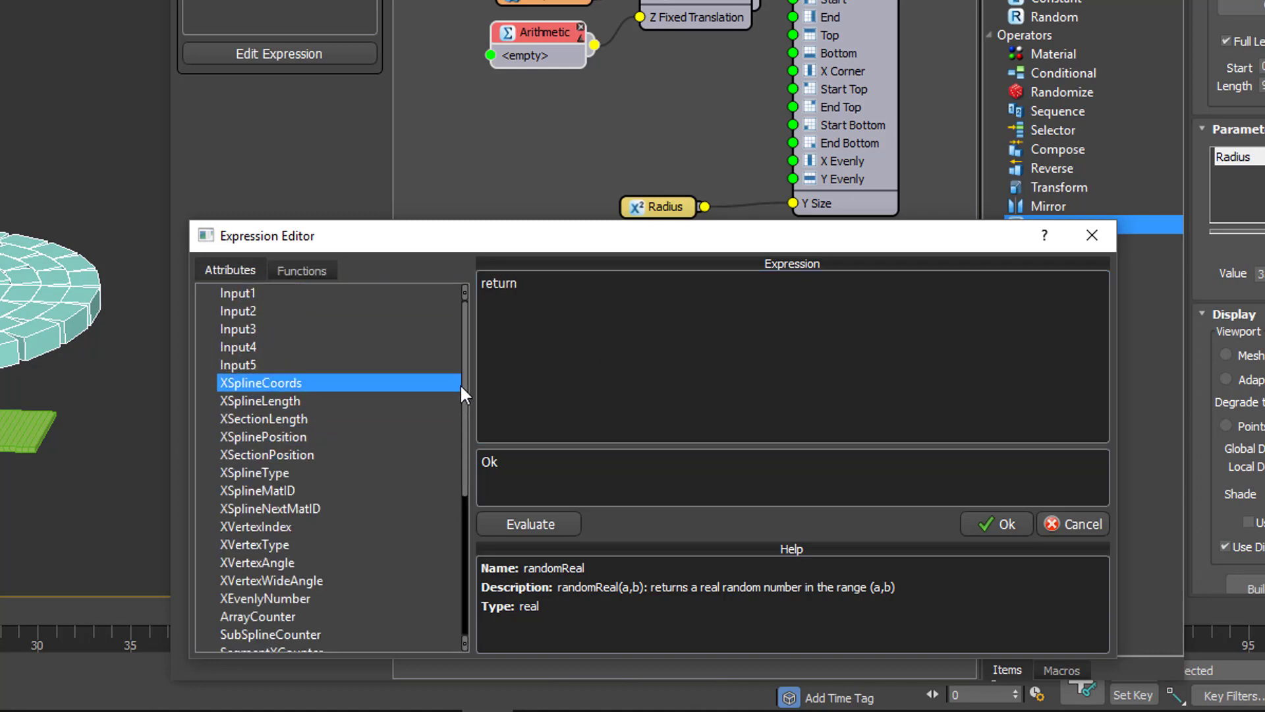
left_click_drag(464, 382, 473, 490)
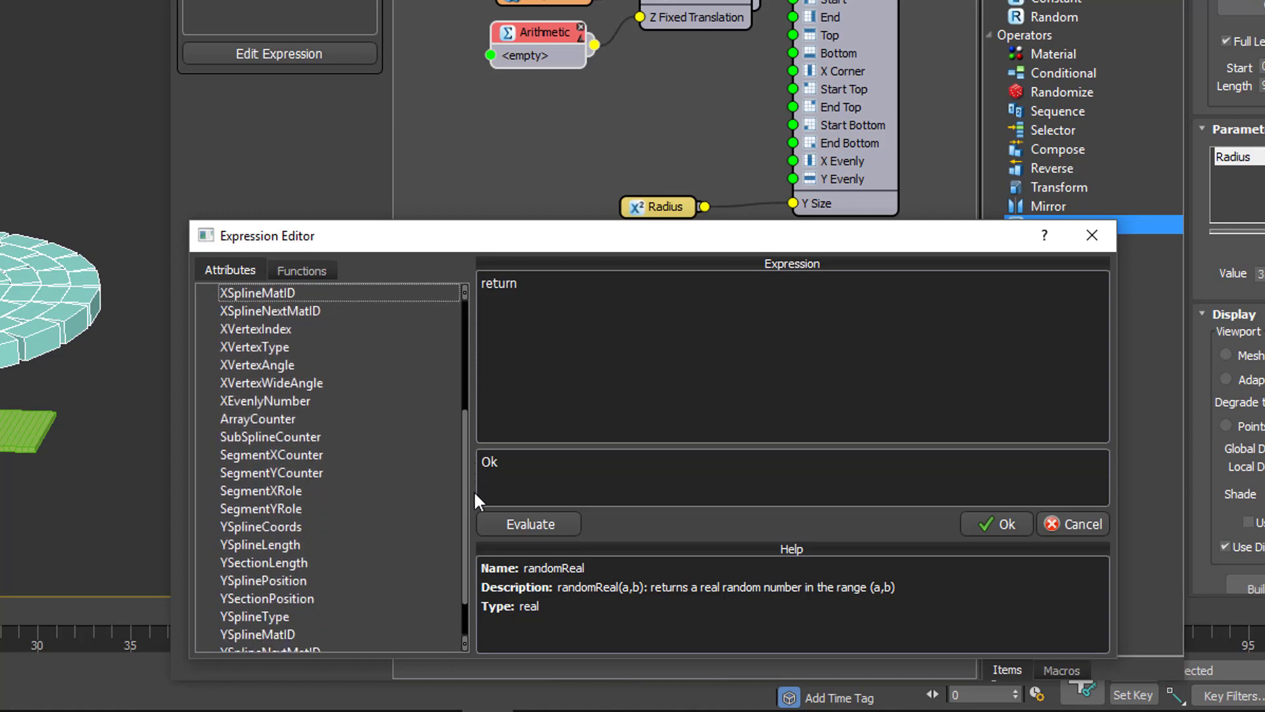
left_click(282, 470)
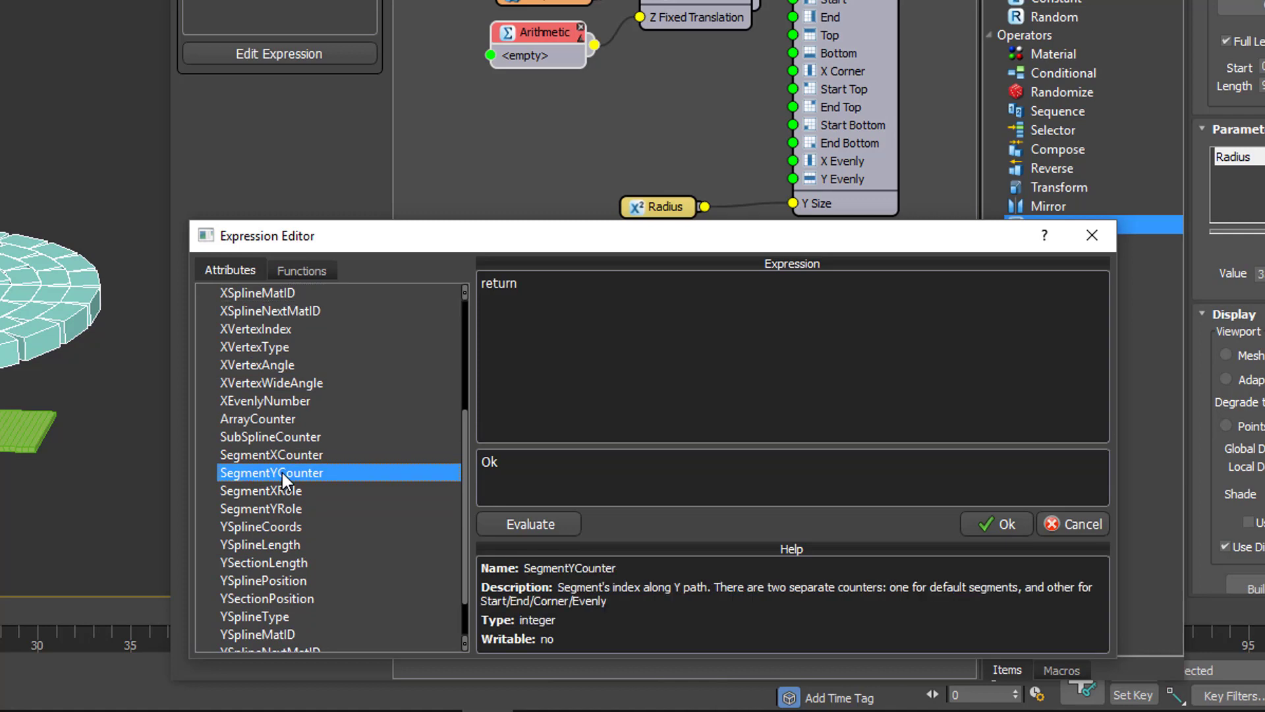
left_click(556, 596)
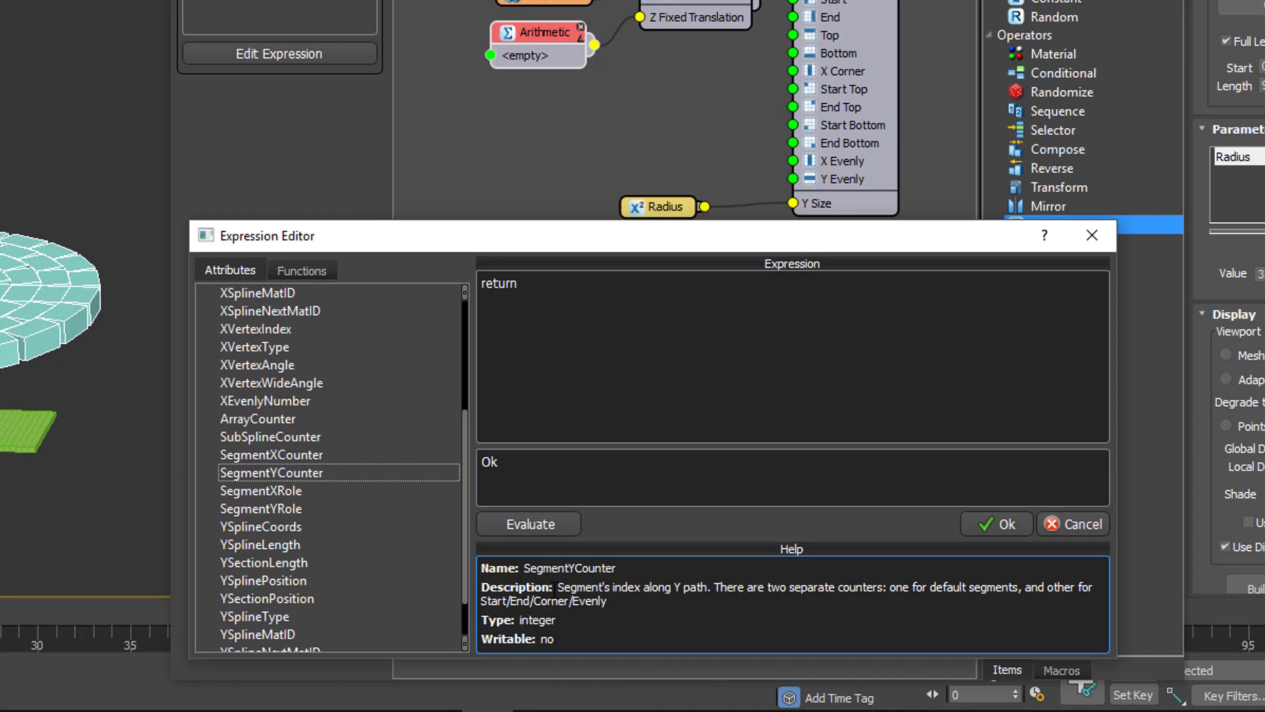
left_click_drag(552, 587, 707, 587)
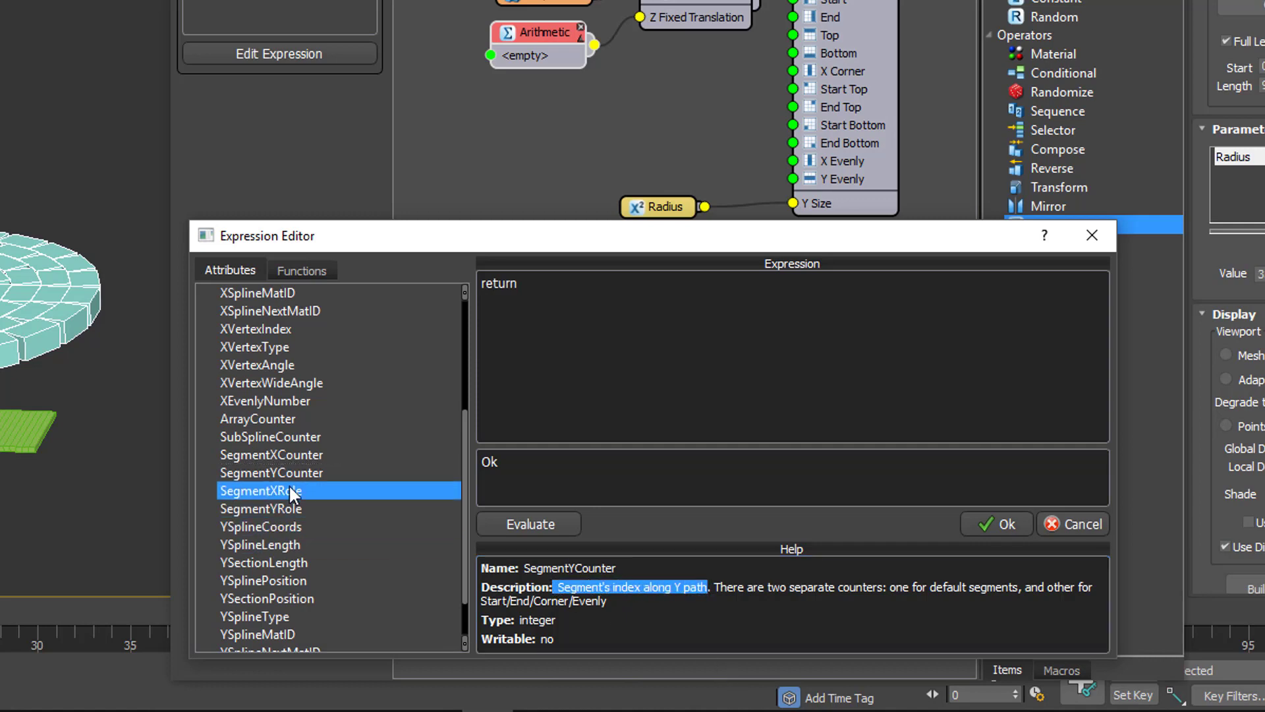
left_click(272, 474)
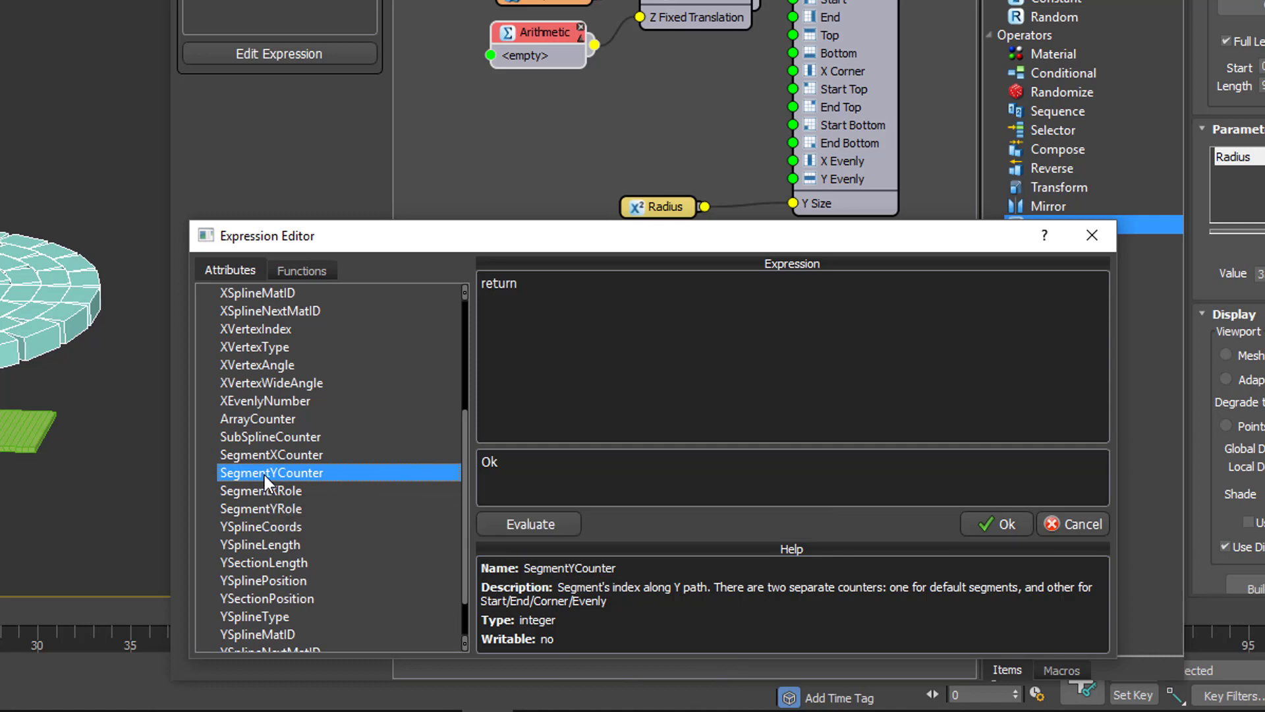
double_click(263, 476)
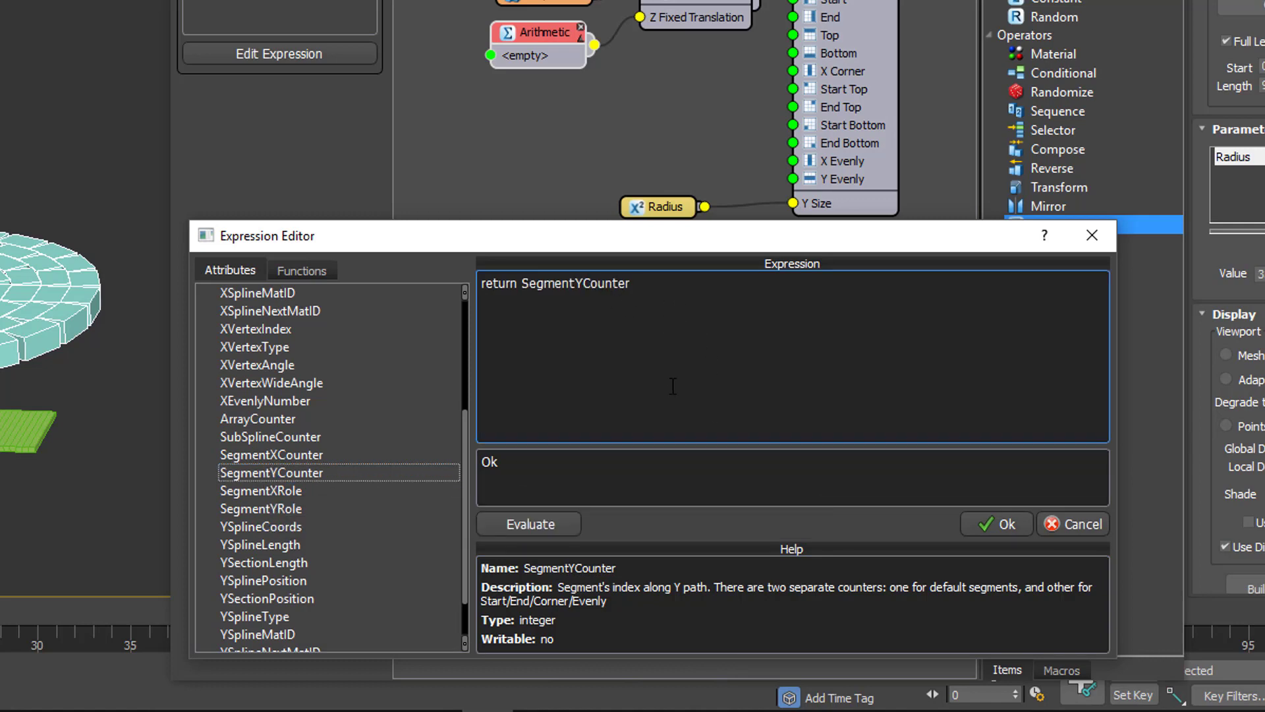
Append the multiplication operator * after SegmentYCounter in the expression, removing any trailing number
left_click(657, 294)
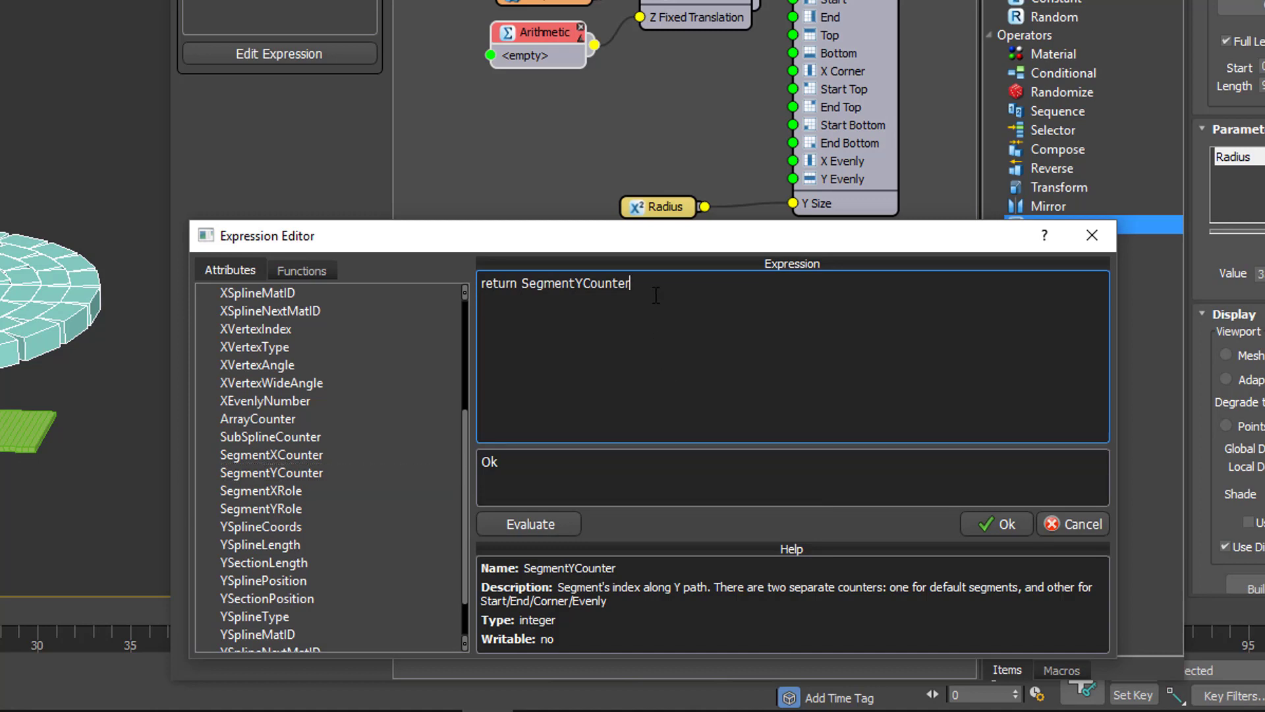
type("*")
type("45454")
key("BackSpace")
key("BackSpace")
key("BackSpace")
key("BackSpace")
key("BackSpace")
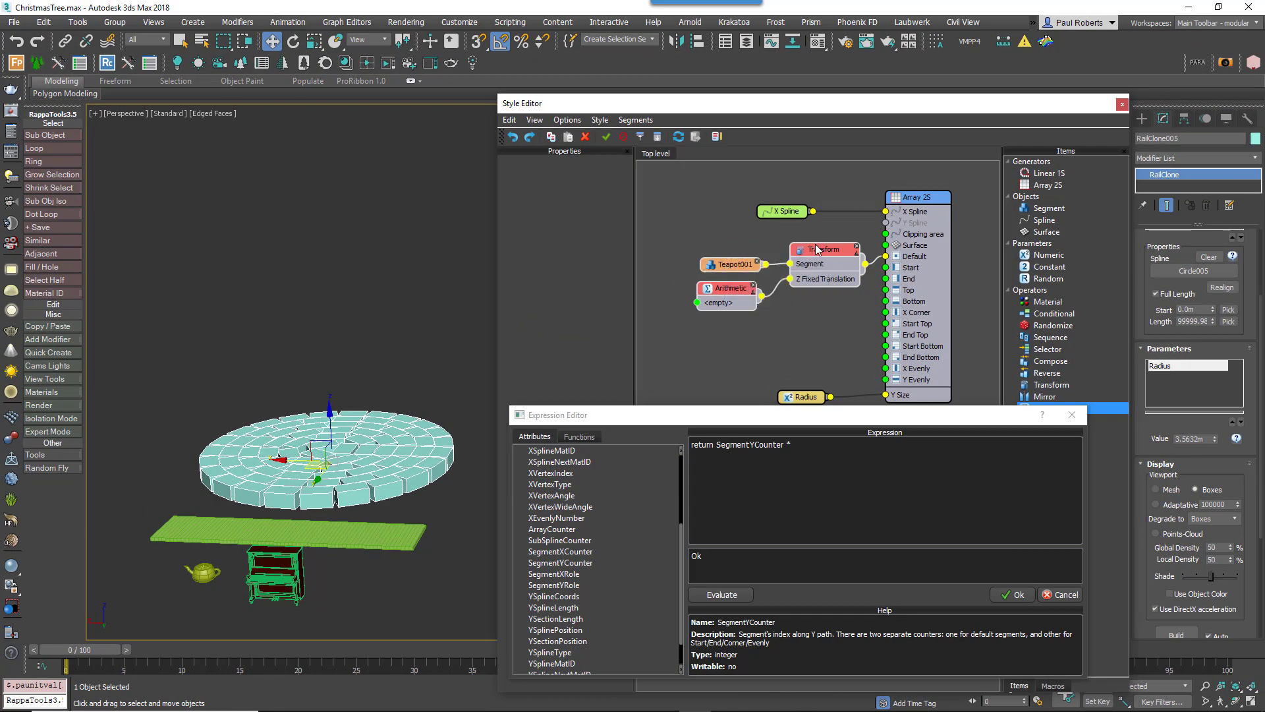
Export the Transform operator's Z Size attribute and wire it into the Arithmetic operator's empty input
left_click_drag(817, 250, 784, 246)
left_click(799, 337)
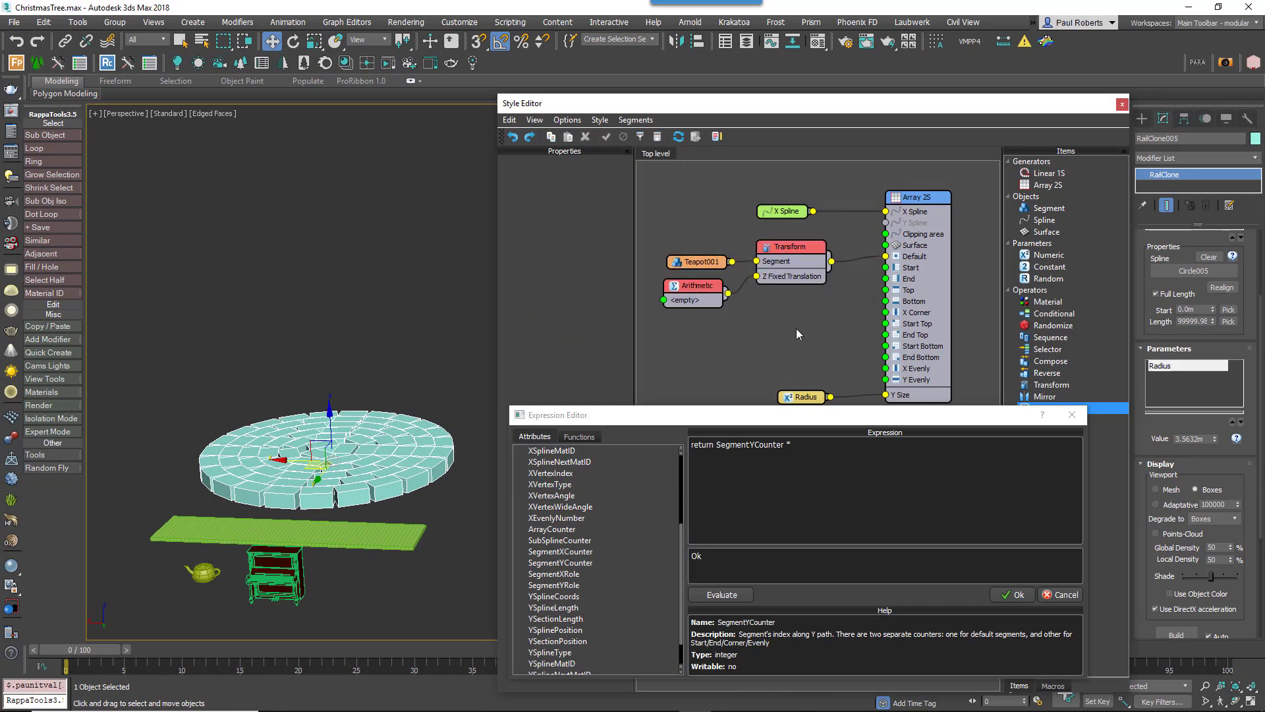
left_click(784, 254)
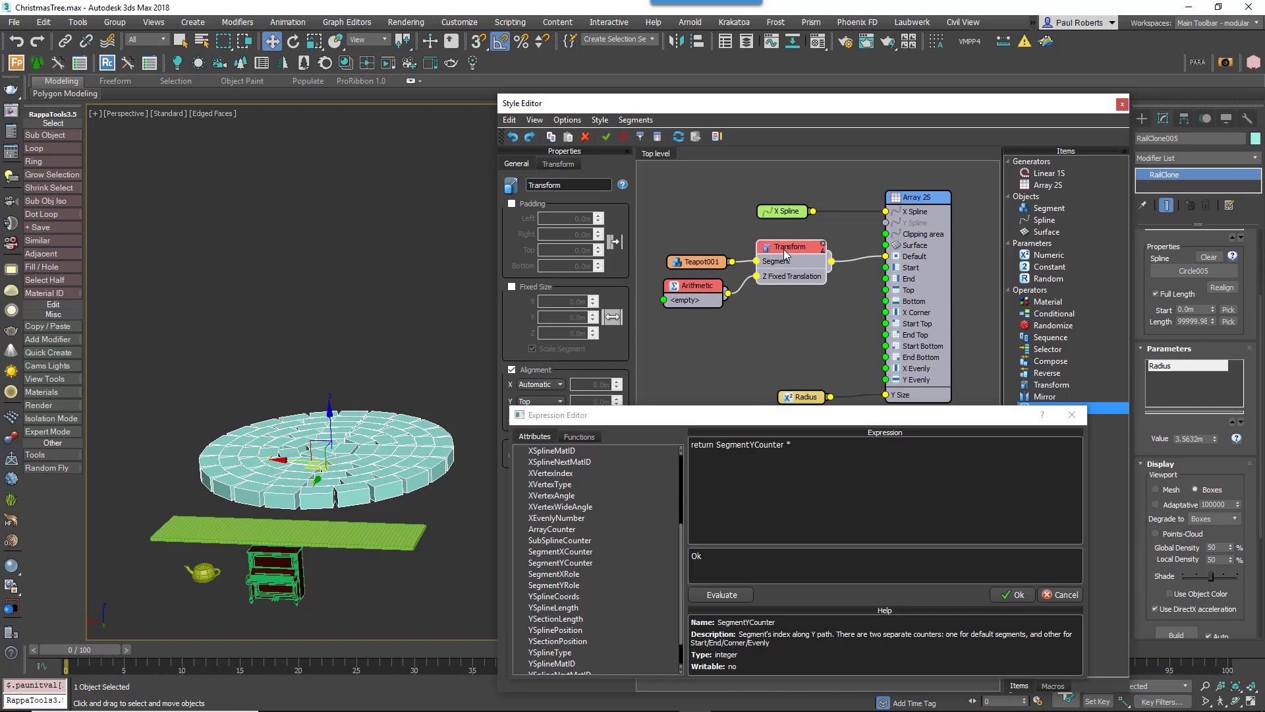
right_click(784, 253)
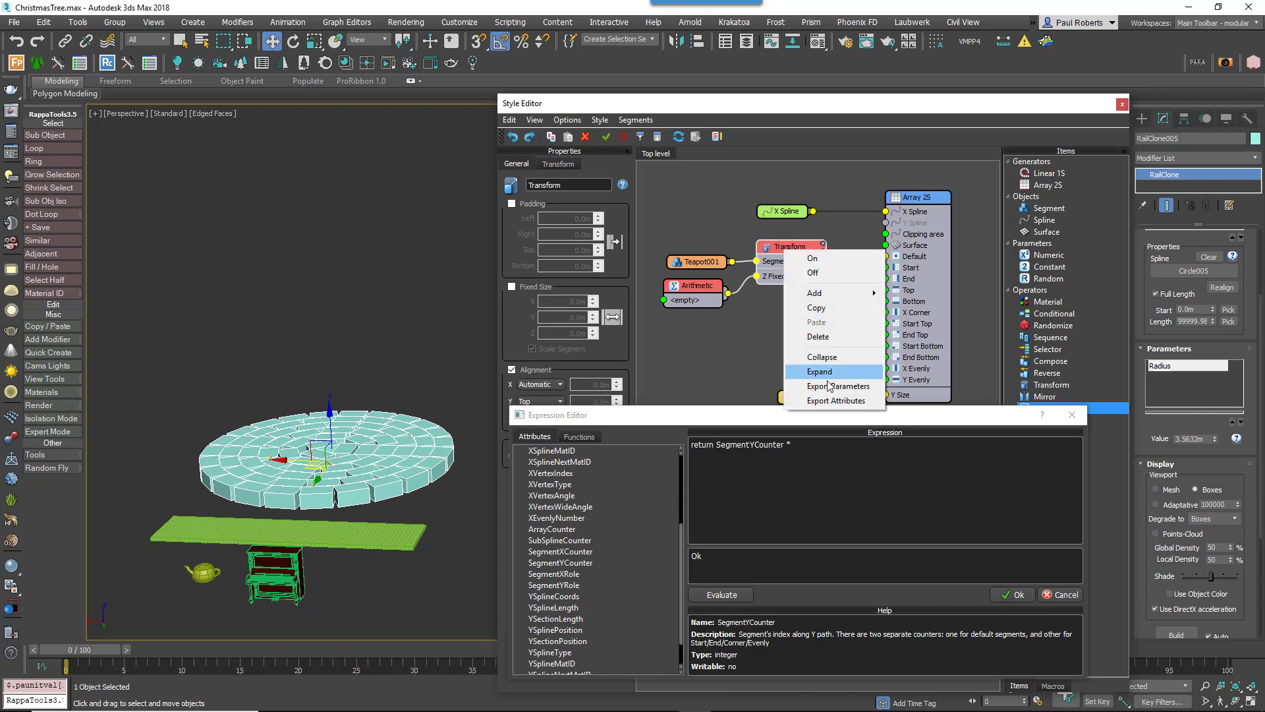
left_click(828, 403)
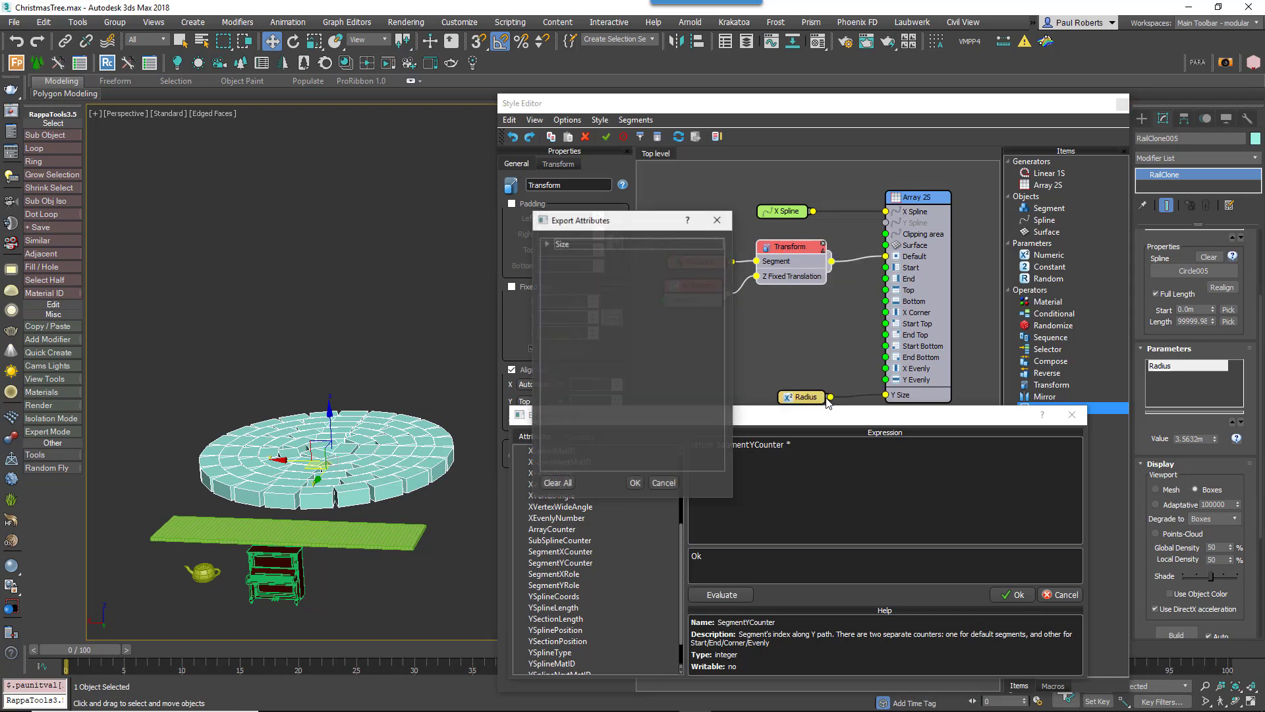
left_click(547, 243)
left_click(573, 277)
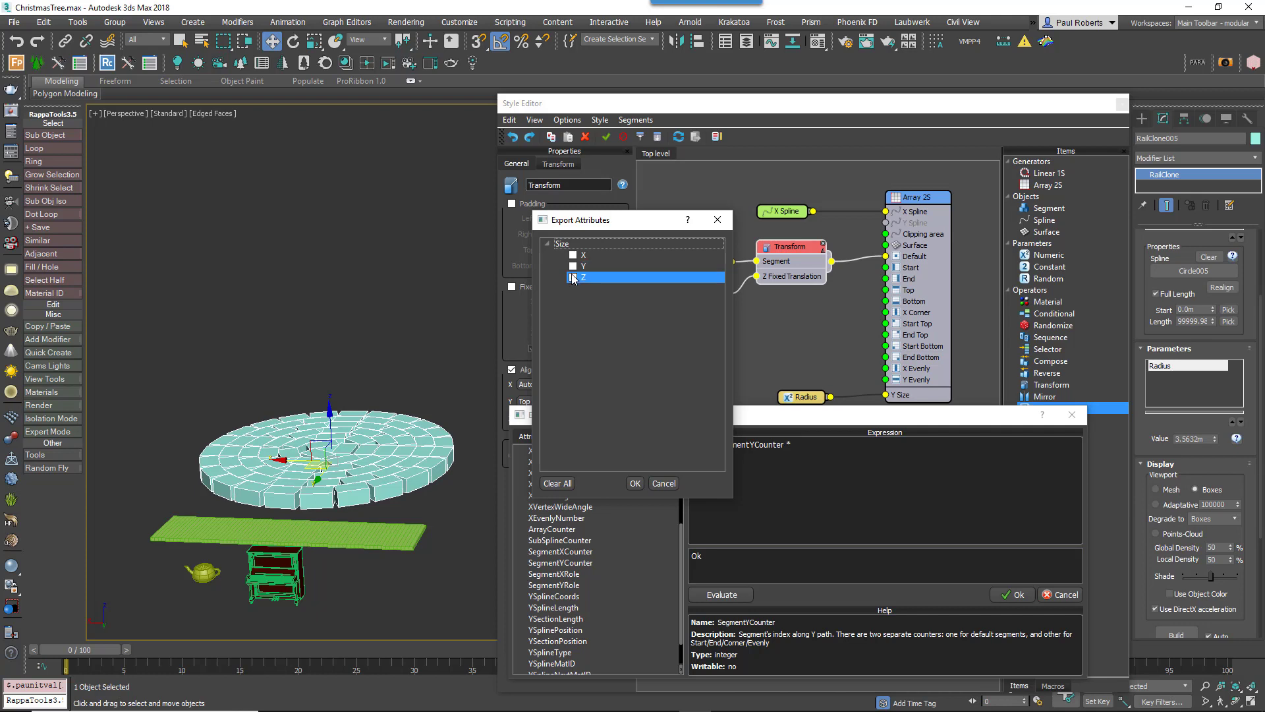
left_click(634, 483)
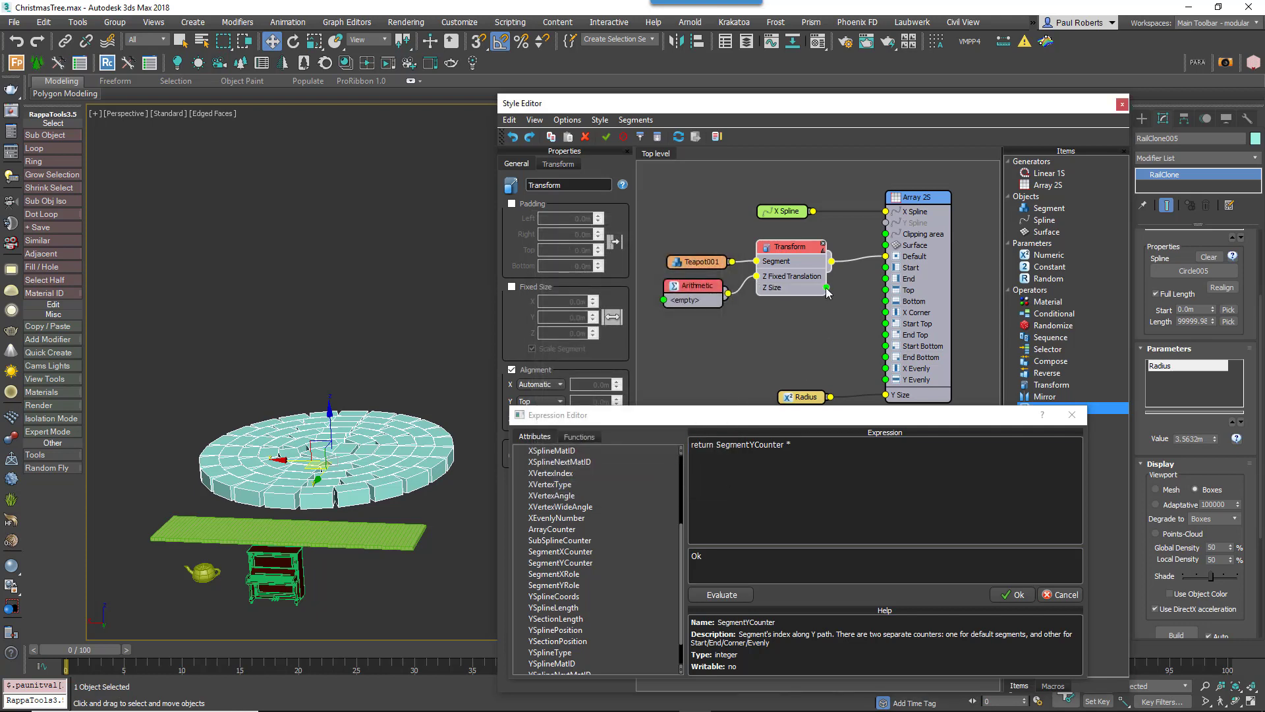
left_click_drag(827, 291, 663, 302)
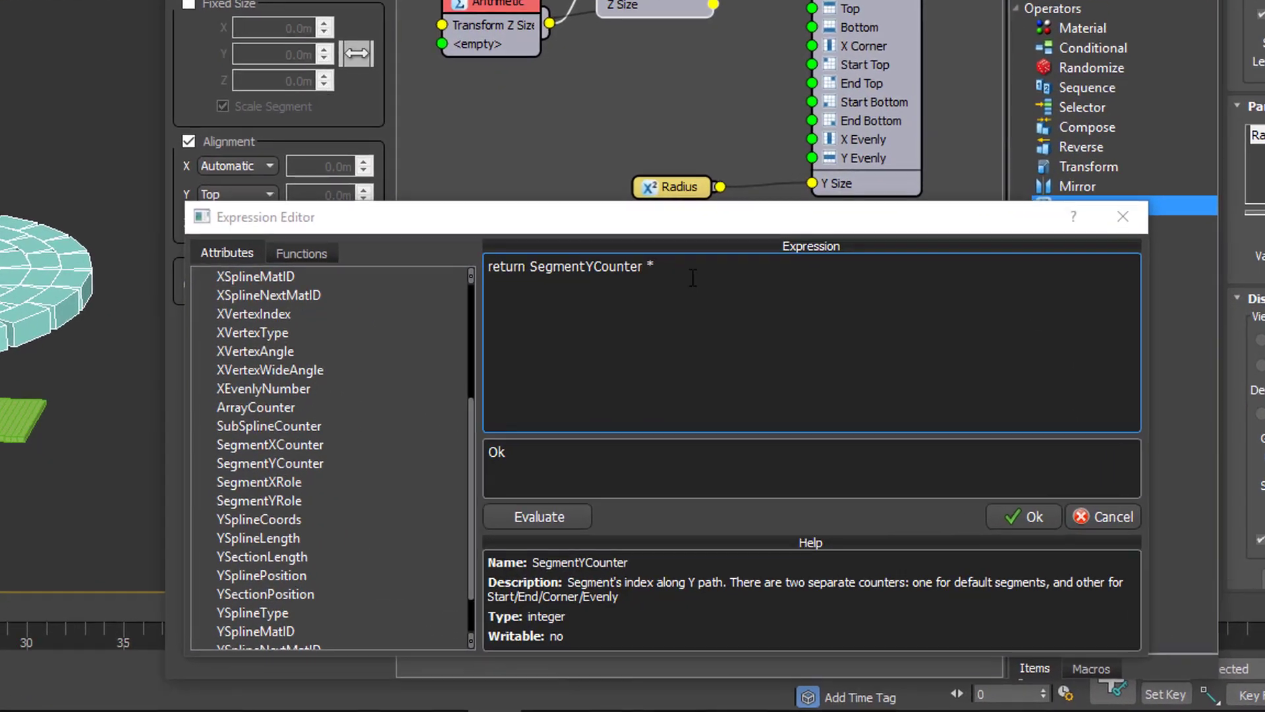
Insert the Input1 attribute to complete the expression as "return SegmentYCounter * Input1;" and apply it
left_click(811, 451)
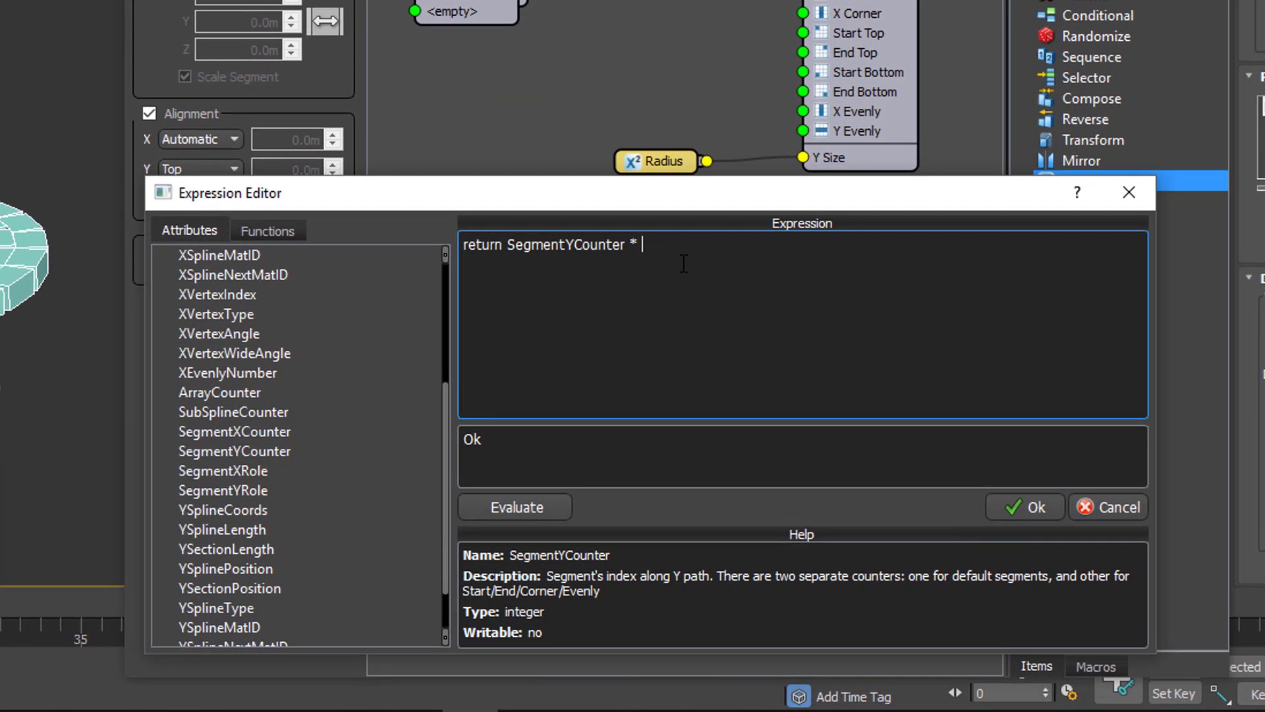
left_click_drag(444, 419, 446, 302)
left_click(192, 254)
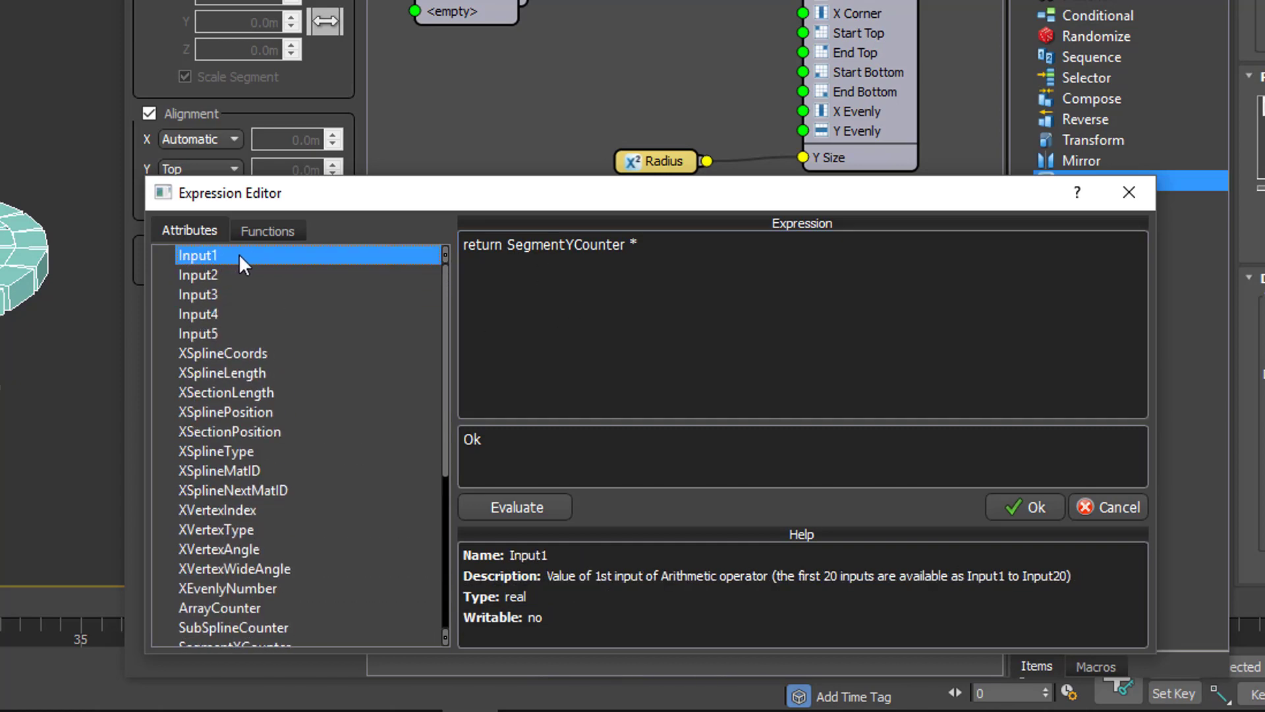
left_click(486, 410)
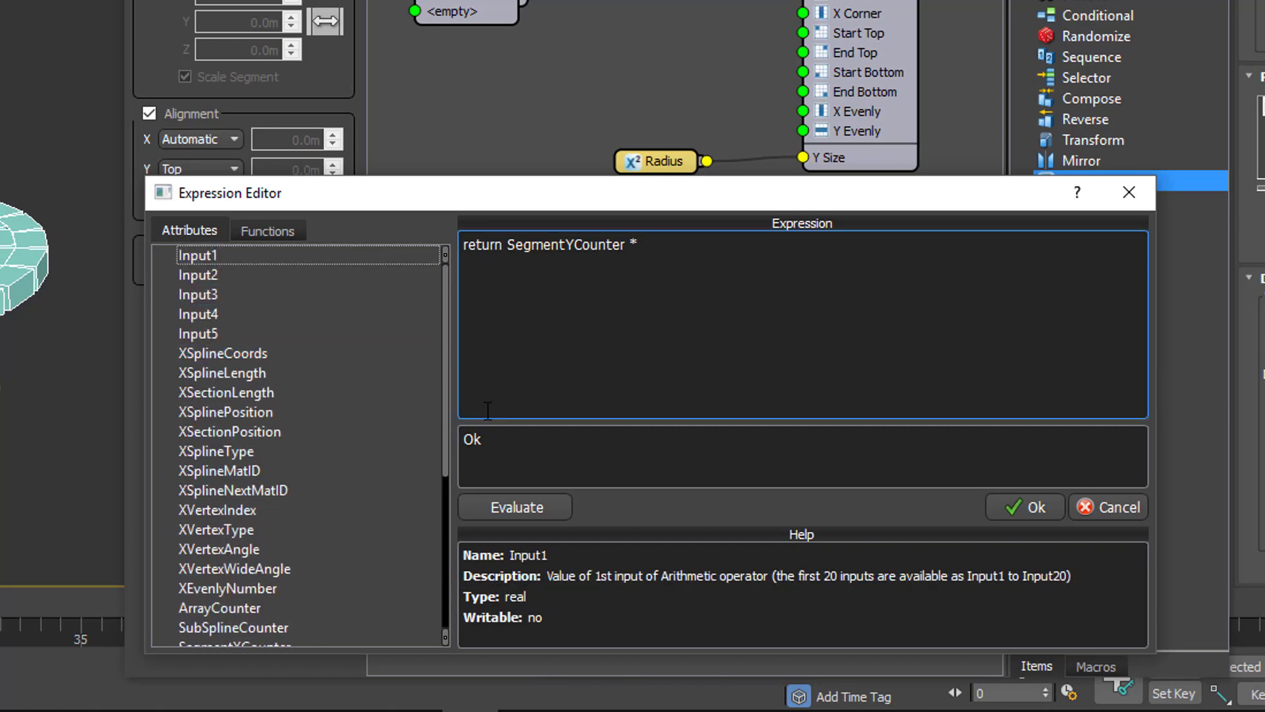
left_click(324, 248)
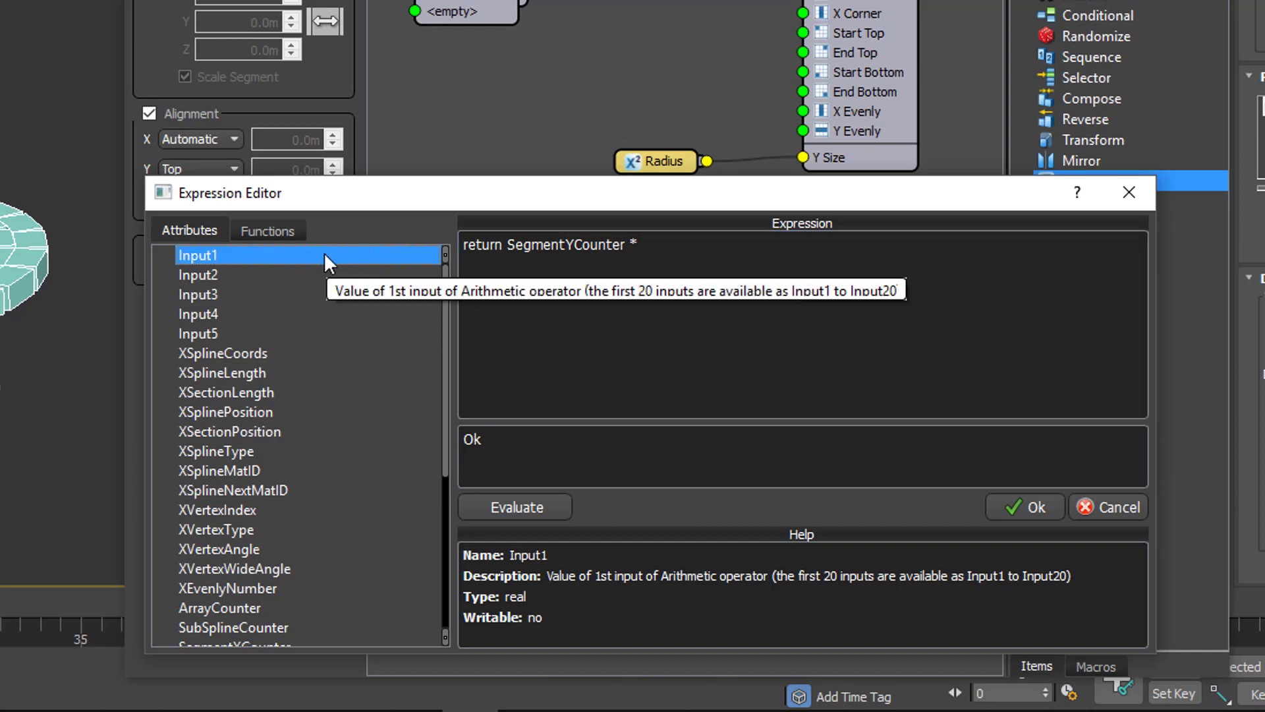
double_click(325, 254)
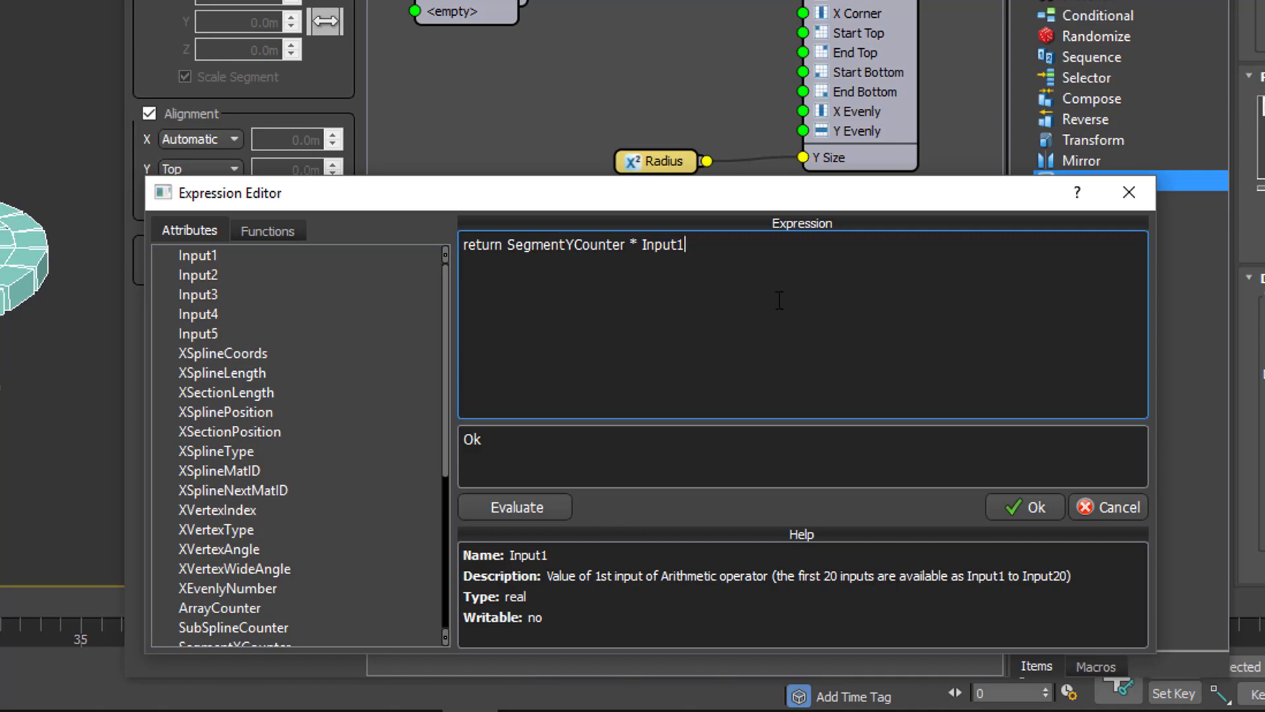
type(";")
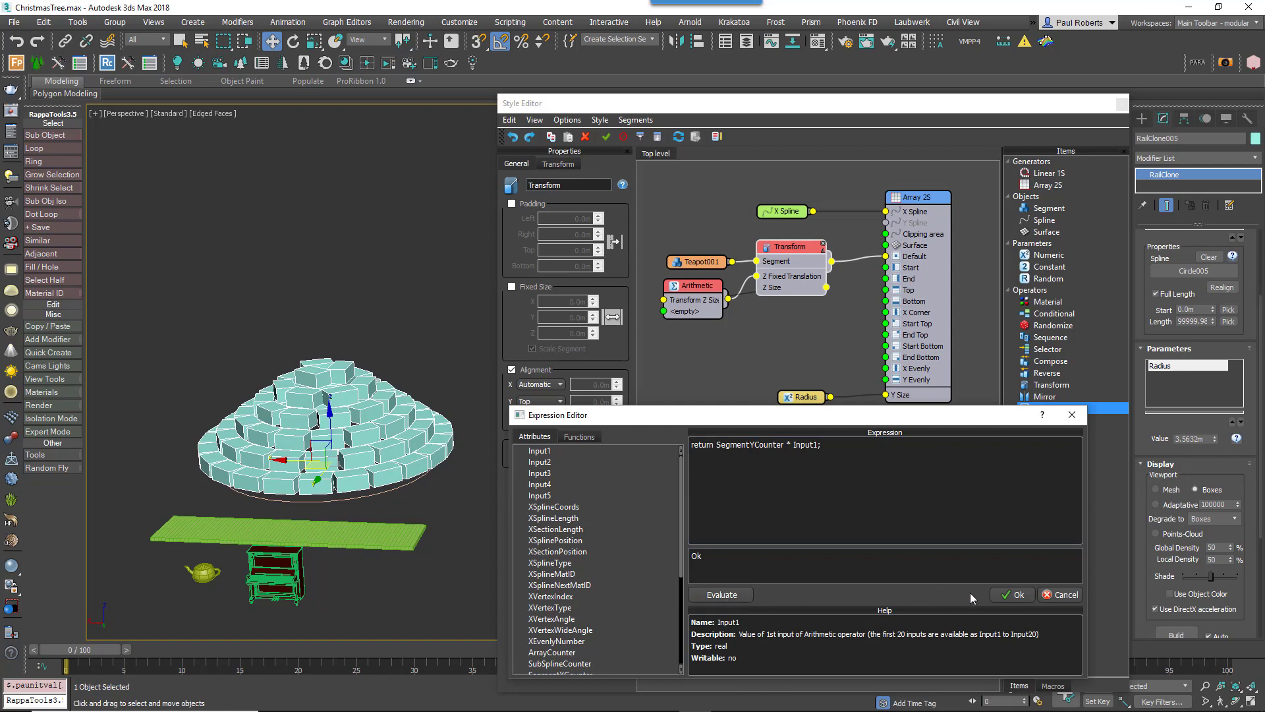
left_click(1003, 597)
Change the expression to "return (SegmentYCounter-1) * Input1;", evaluate it and accept it
middle_click_drag(339, 523, 255, 483, "alt")
scroll(267, 462, "up", 5)
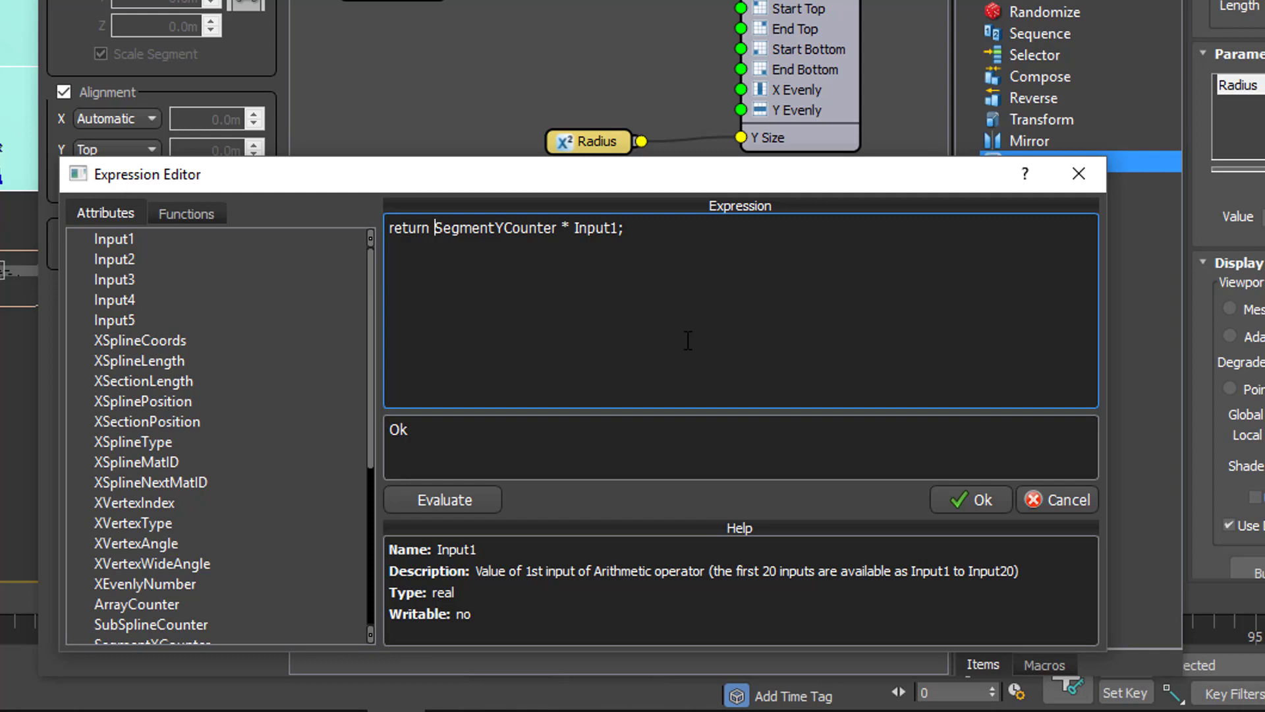
type("(")
key("Left")
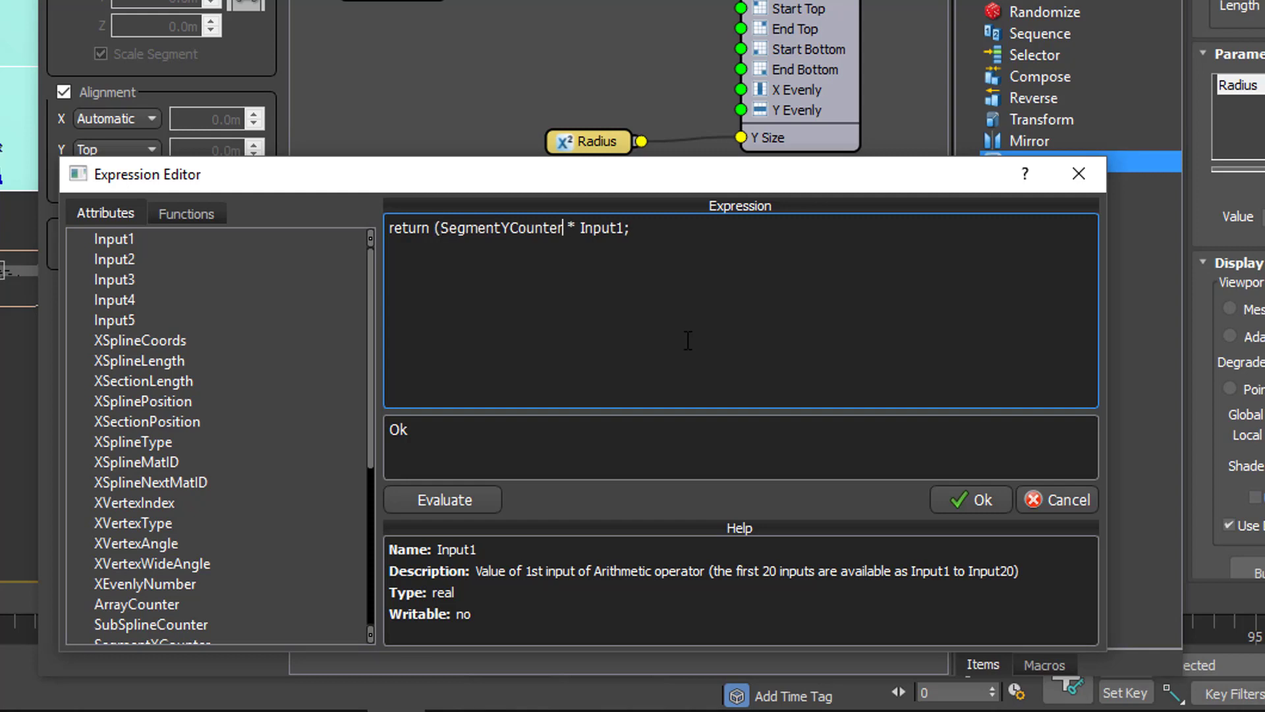
type("-1)")
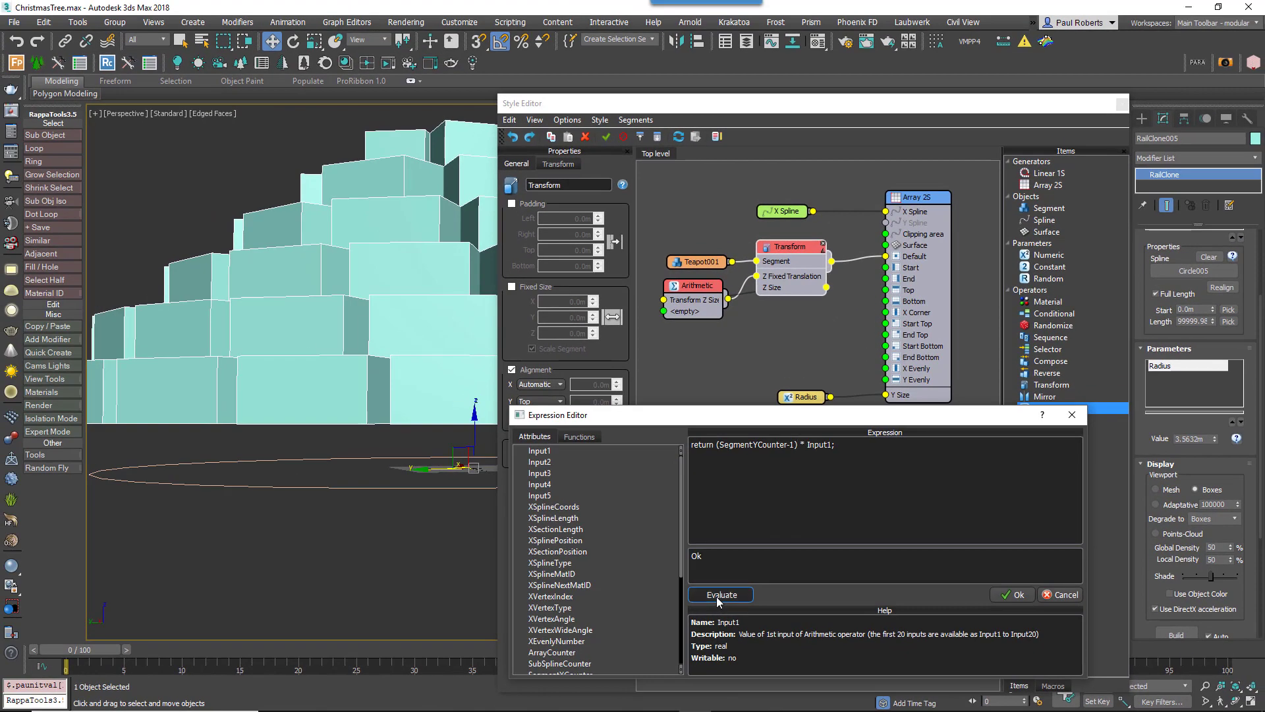
left_click(435, 500)
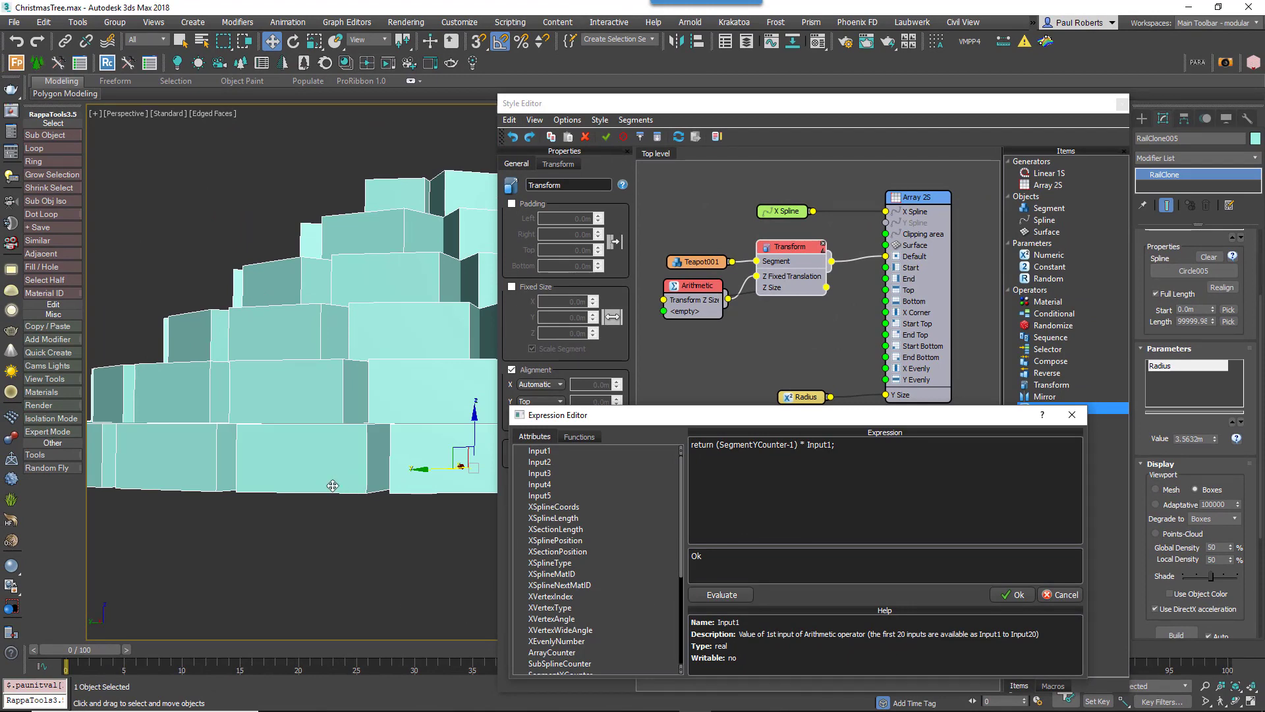
scroll(336, 485, "down", 4)
middle_click_drag(365, 488, 317, 499, "alt")
left_click(1017, 594)
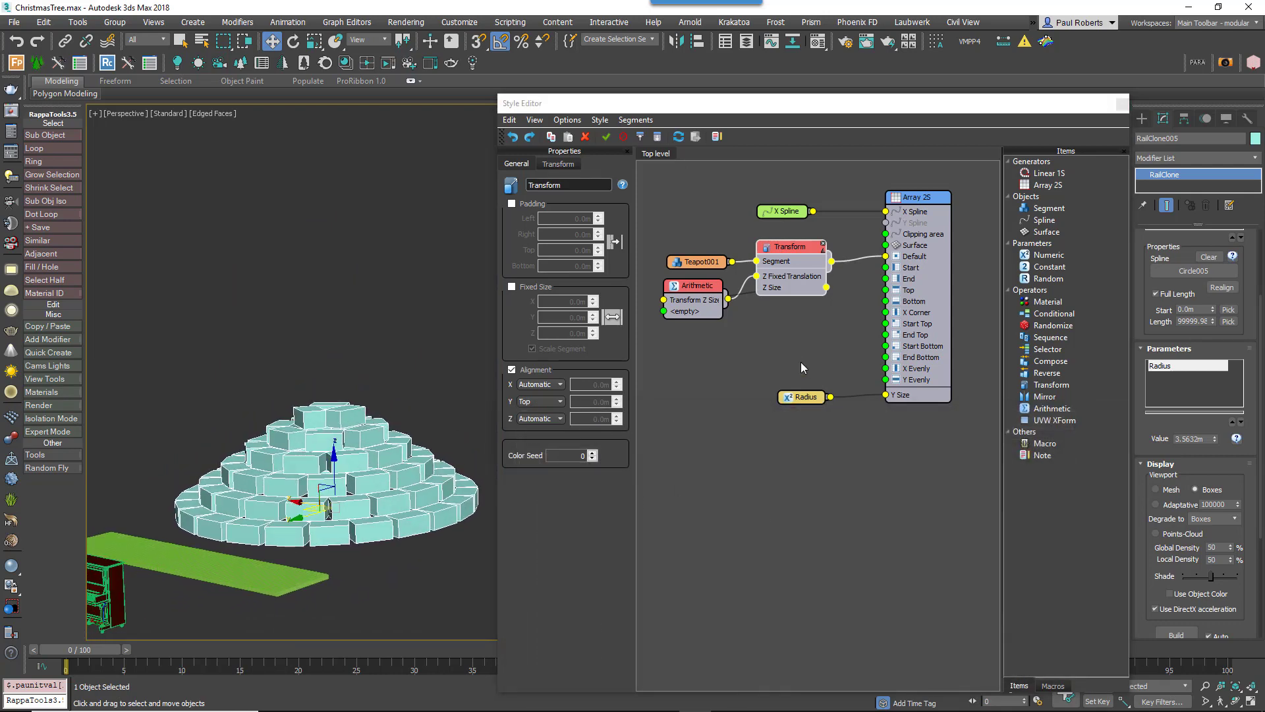
Enable padding on the Transform operator, show the array as mesh and set the Bottom padding to about -0.4494 m
left_click_drag(793, 251, 819, 250)
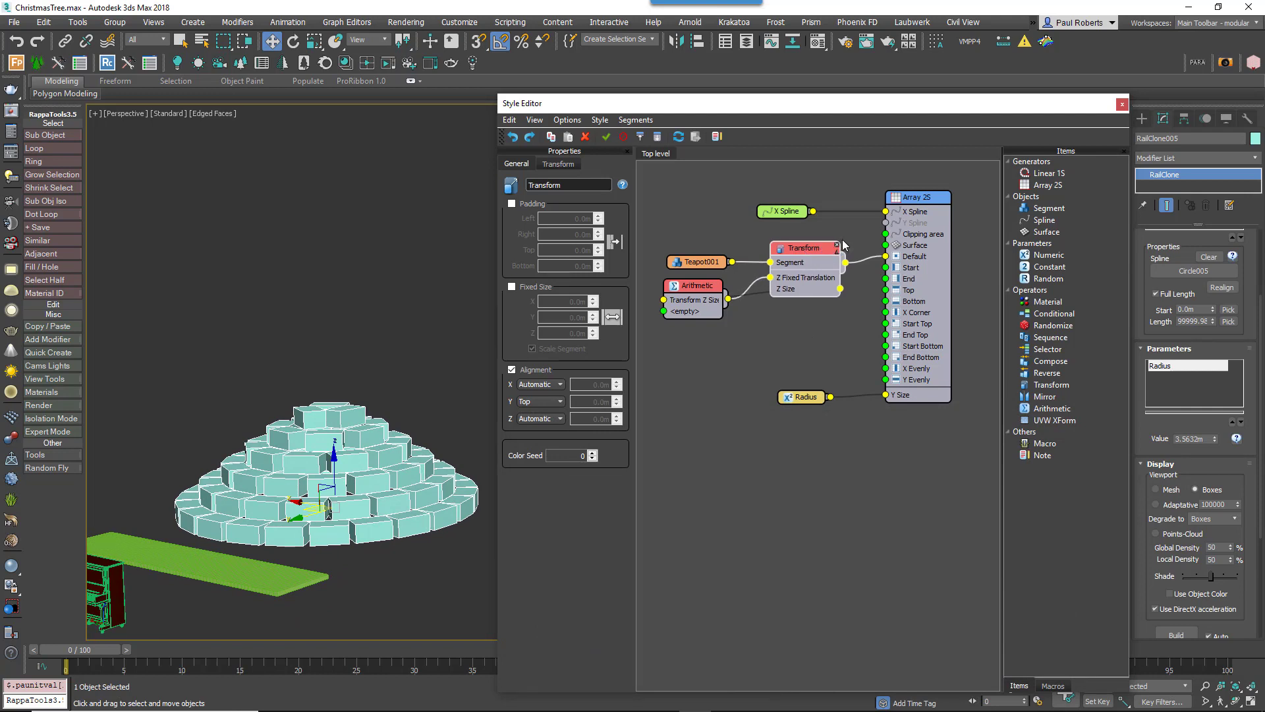
left_click(512, 203)
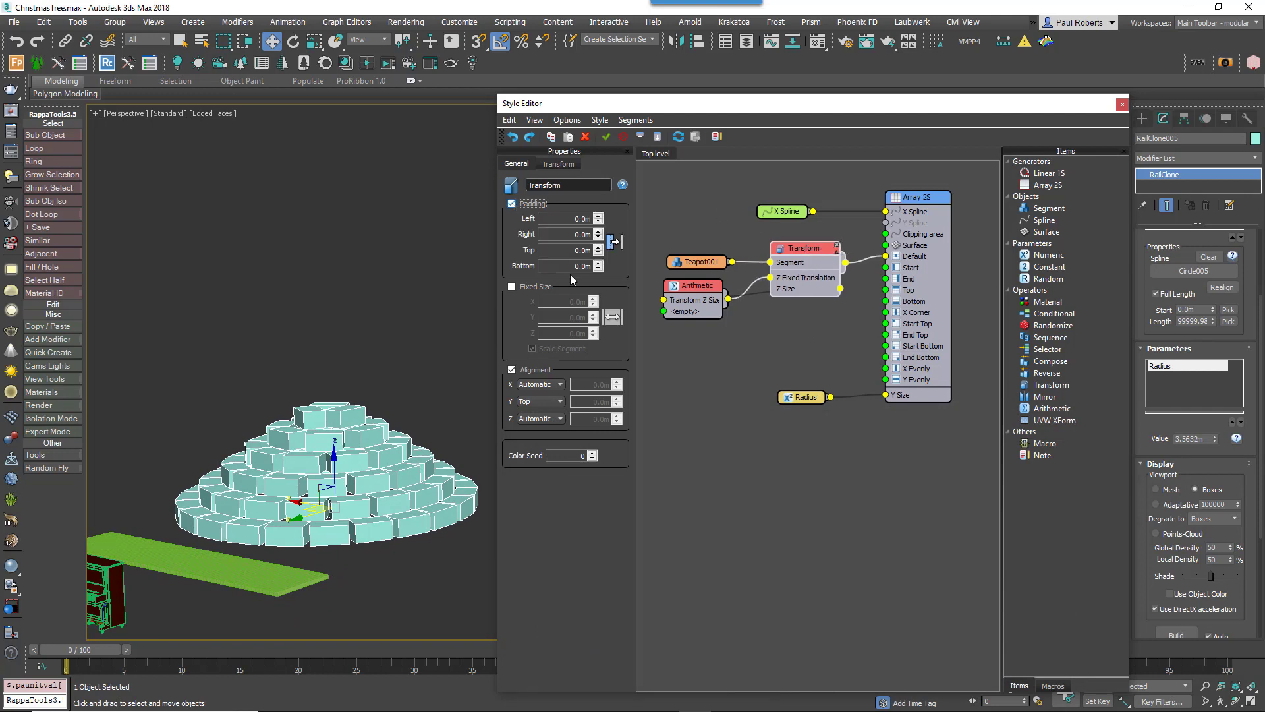
left_click(1167, 490)
left_click(599, 269)
left_click_drag(599, 282, 895, 408)
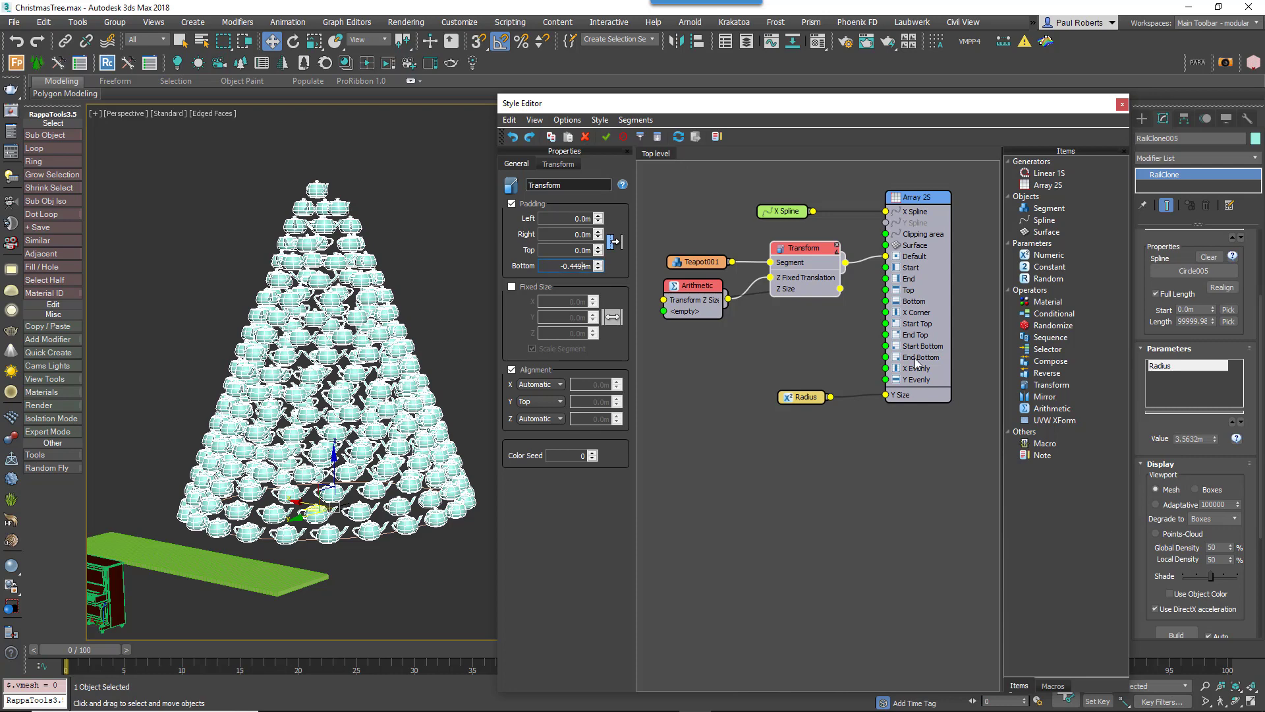
Export the Transform operator's Bottom Padding parameter and wire a new Numeric parameter to it
right_click(815, 250)
left_click(860, 388)
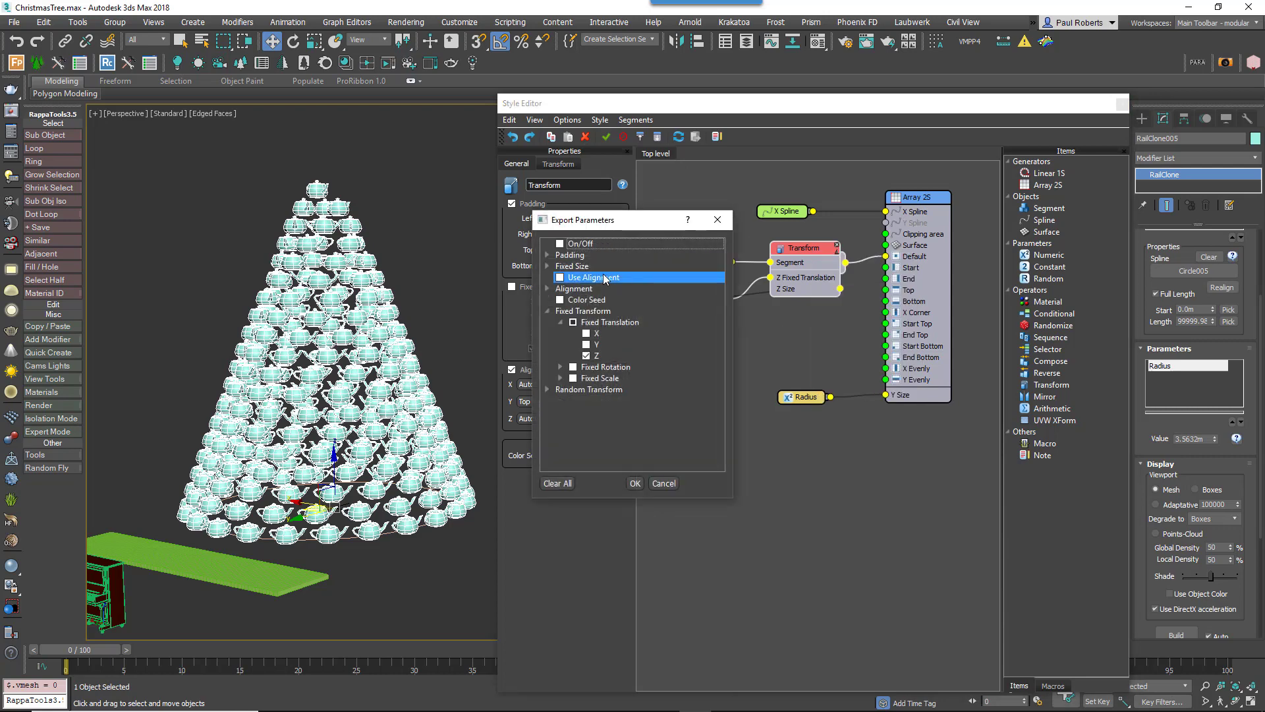
left_click(547, 255)
left_click(577, 312)
left_click(572, 311)
left_click(635, 483)
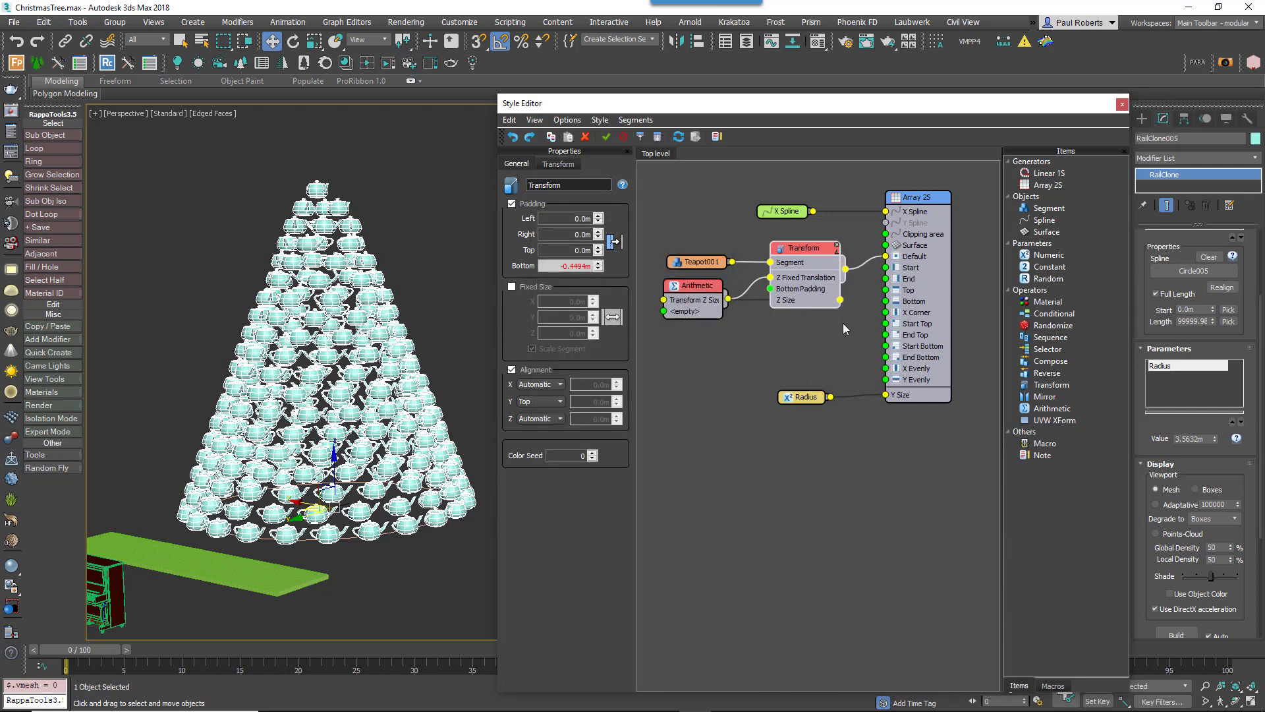
left_click_drag(1048, 255, 770, 289)
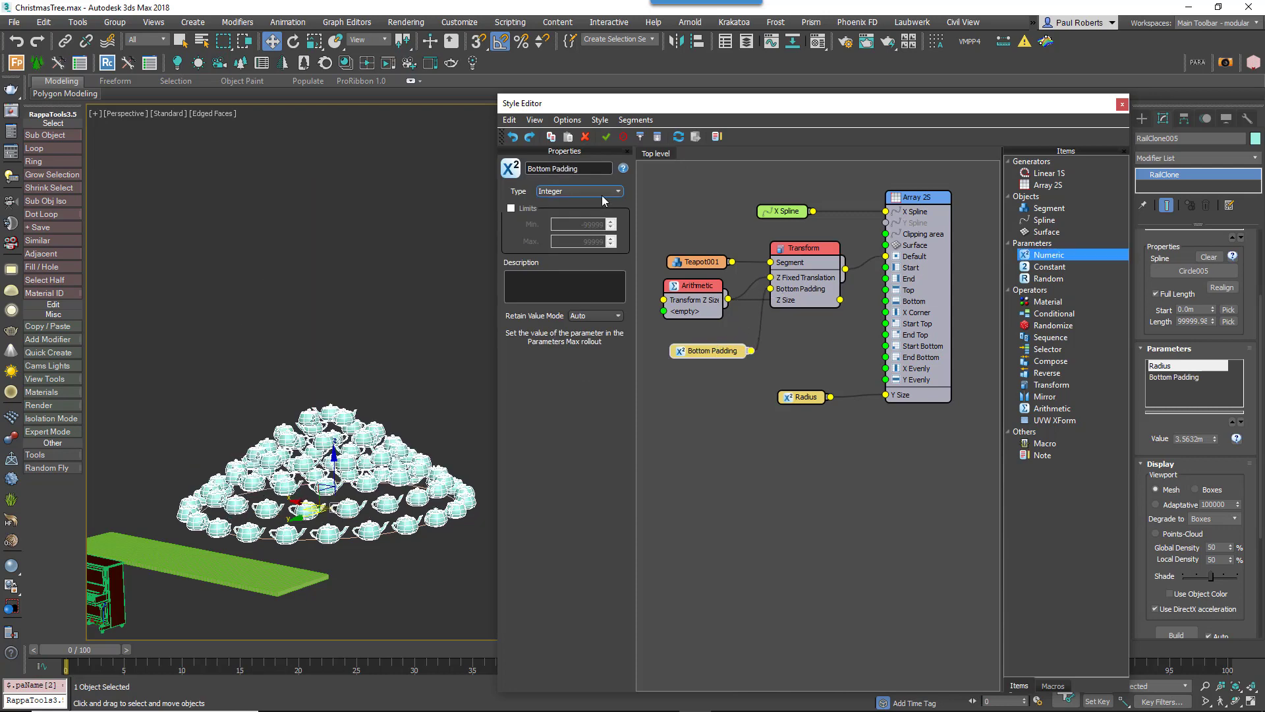
Rename the new numeric parameter Overlap, set its type to Scene Units and its value to about -0.4641 m
double_click(568, 168)
type("Overlap")
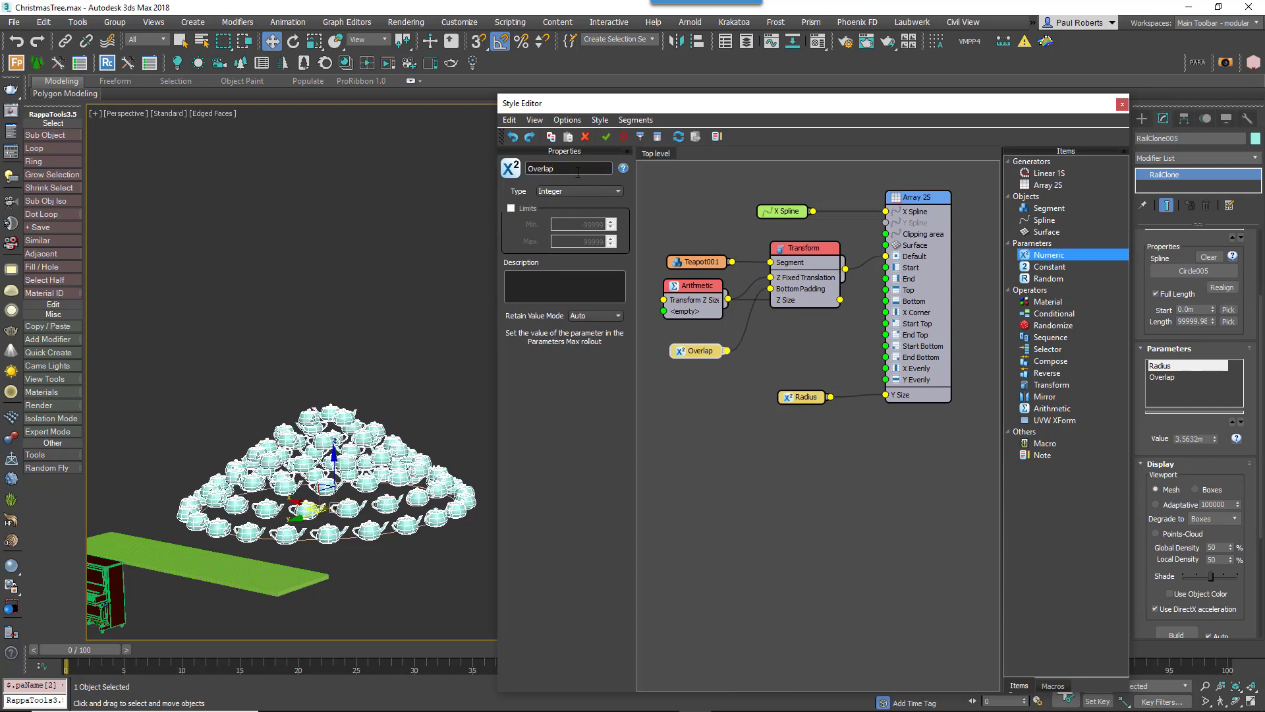
left_click(580, 191)
left_click(571, 224)
left_click(1162, 377)
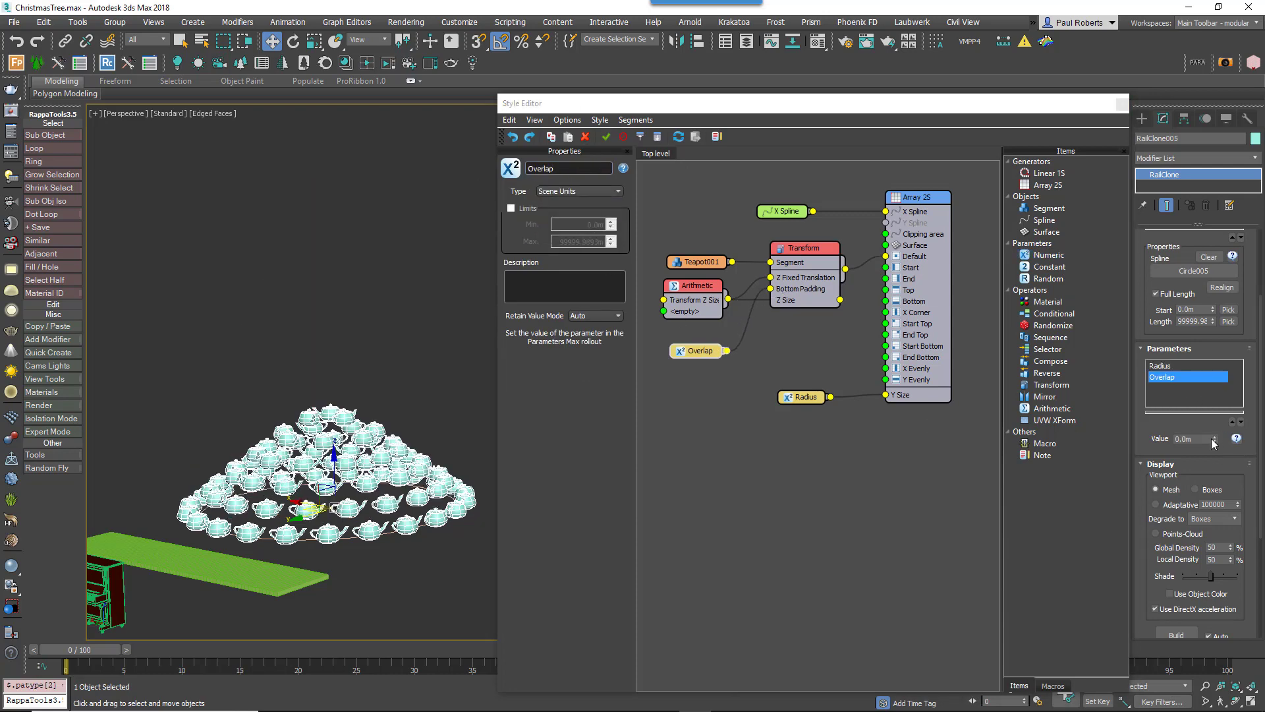
left_click_drag(1214, 438, 361, 682)
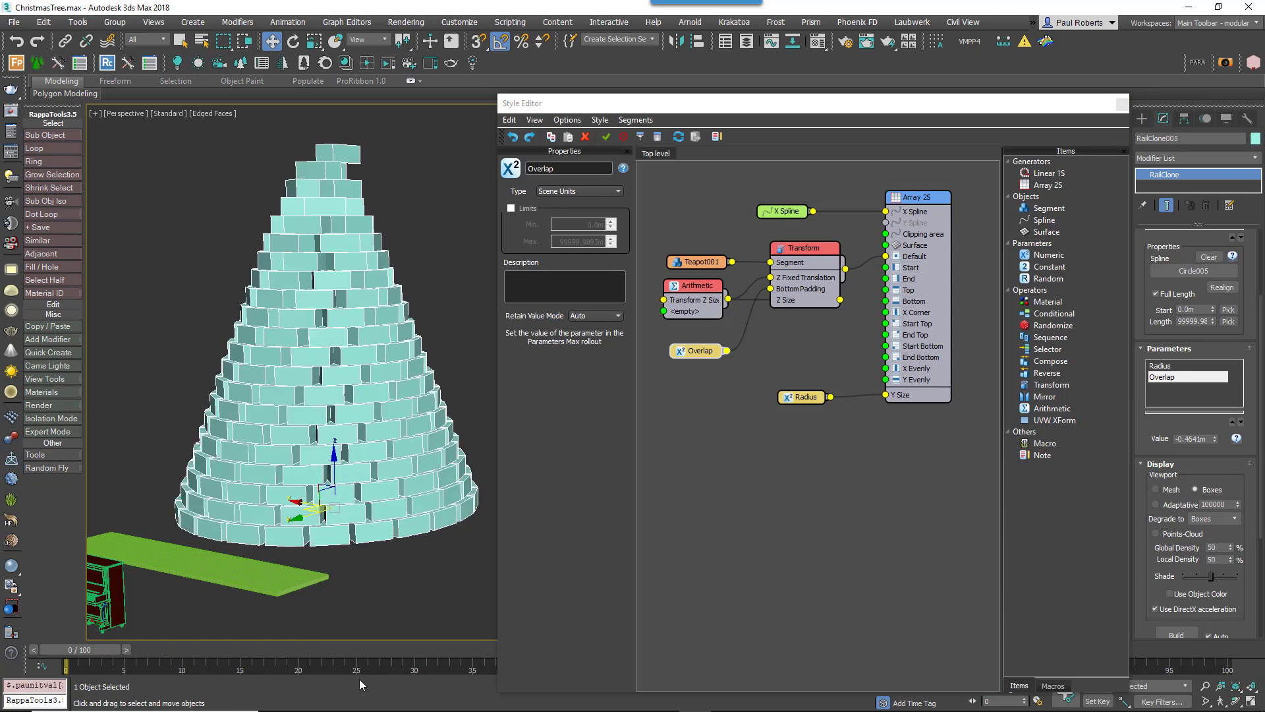
Readjust the Overlap parameter's value to refine the vertical stacking of the teapot rings
left_click(1159, 366)
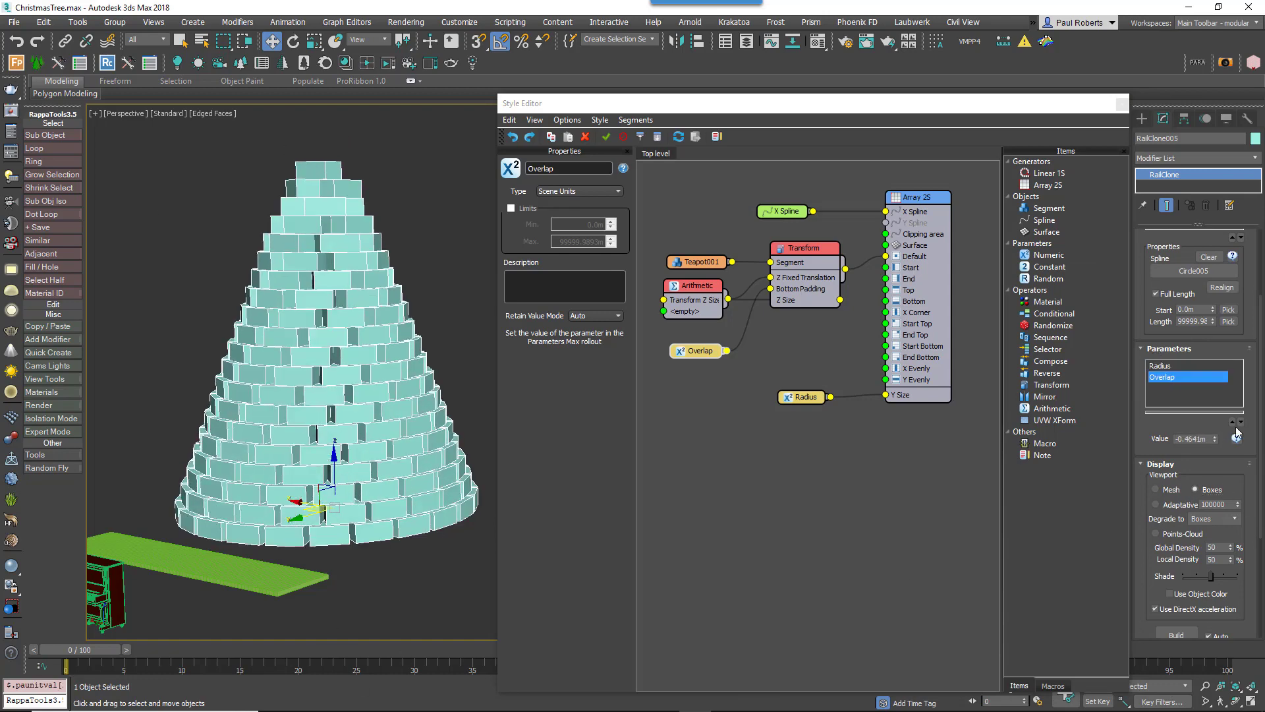
left_click(1162, 376)
left_click_drag(1214, 438, 406, 465)
middle_click_drag(405, 465, 327, 495, "alt")
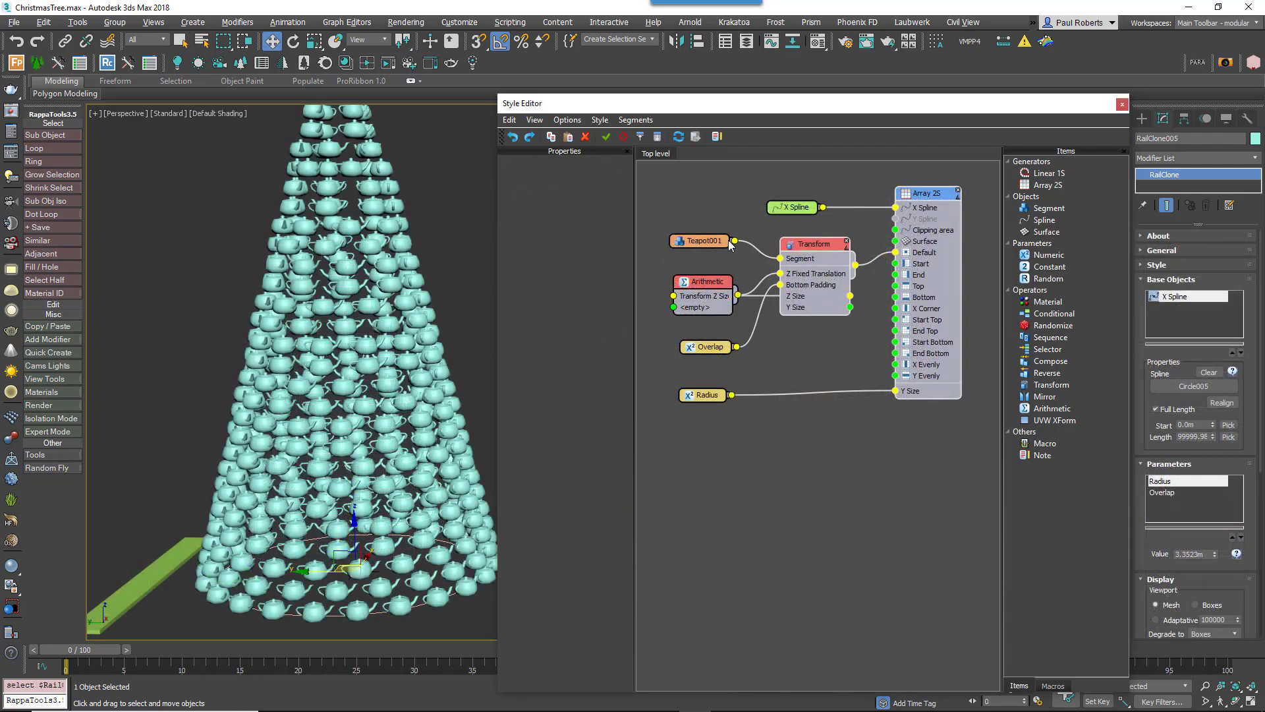
Duplicate the Teapot001 segment, Transform and Array 2S nodes and place the copies below the originals
middle_click_drag(338, 523, 302, 528)
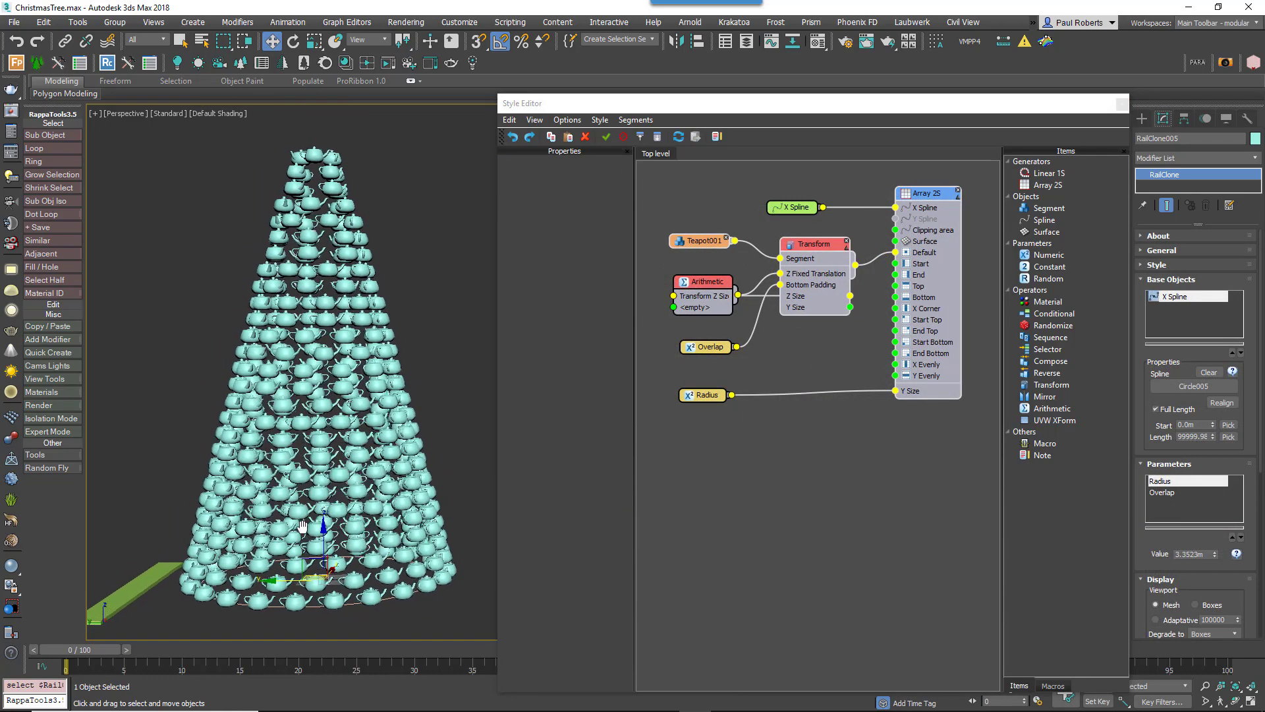
left_click(925, 340)
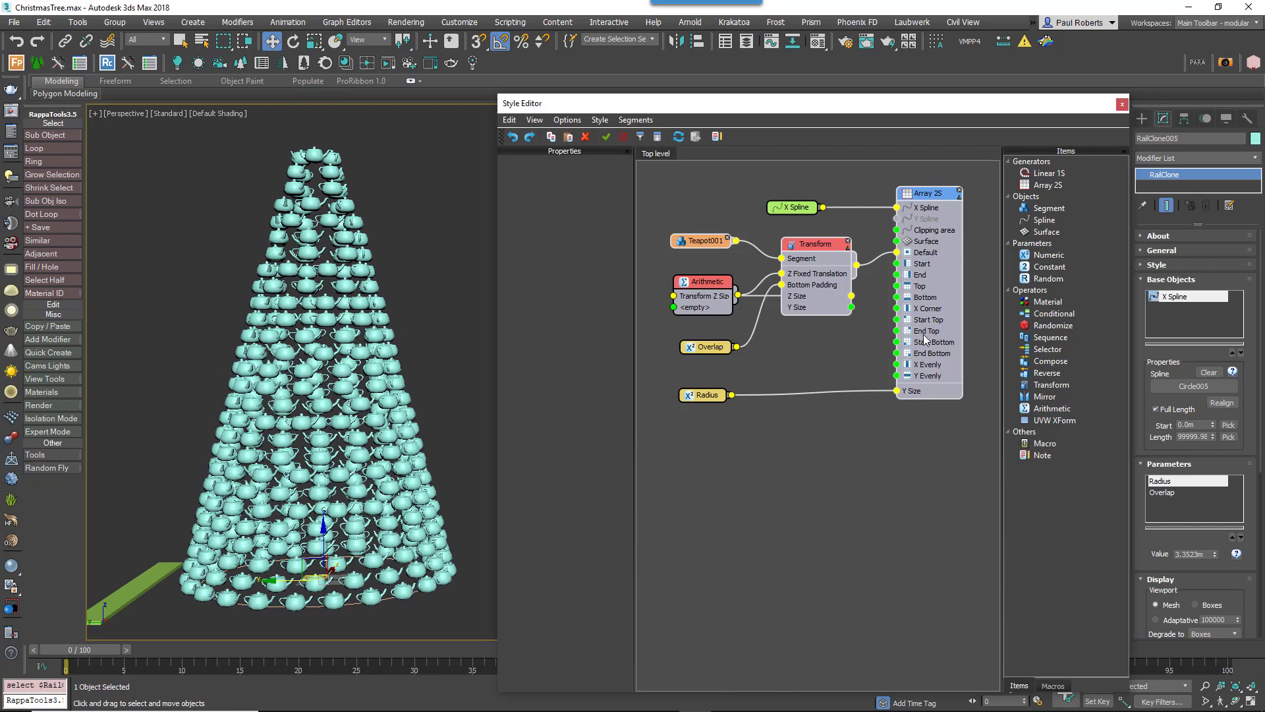
key("ctrl+c")
key("ctrl+v")
left_click_drag(963, 373, 817, 489)
Disconnect Overlap from the copied Transform operator and turn off that operator's padding
left_click(758, 501)
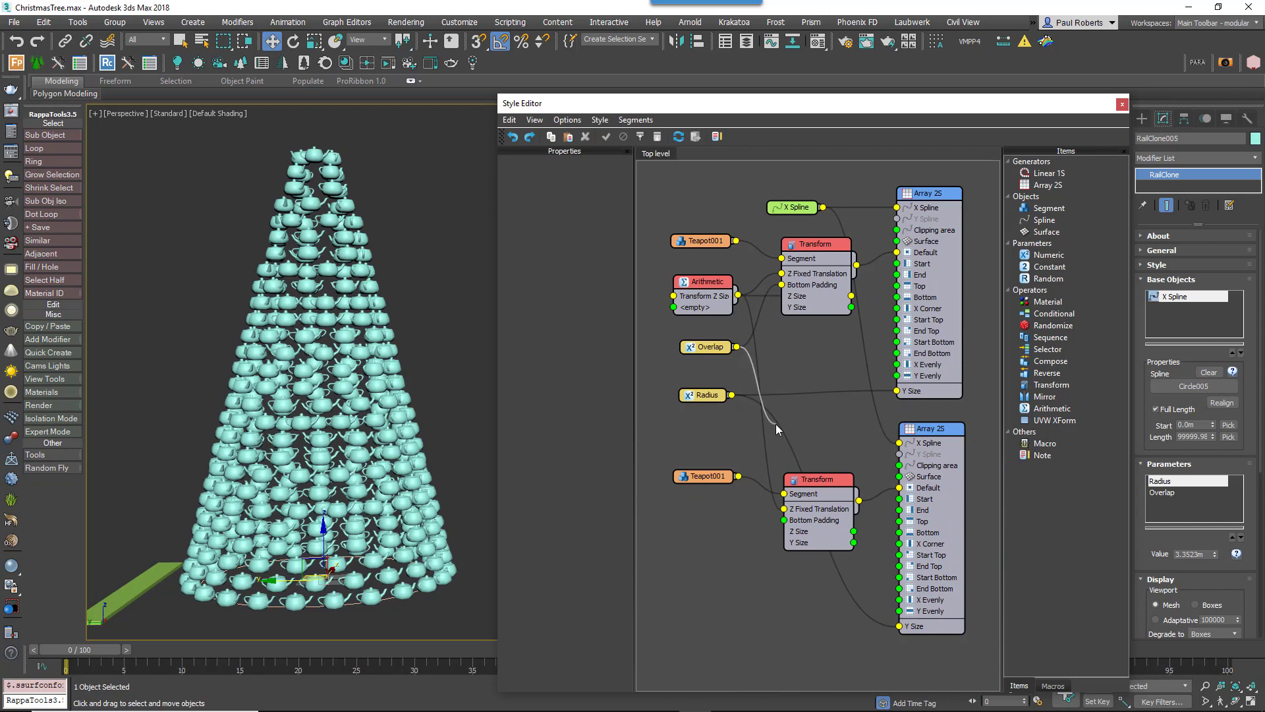
left_click(824, 482)
left_click(512, 205)
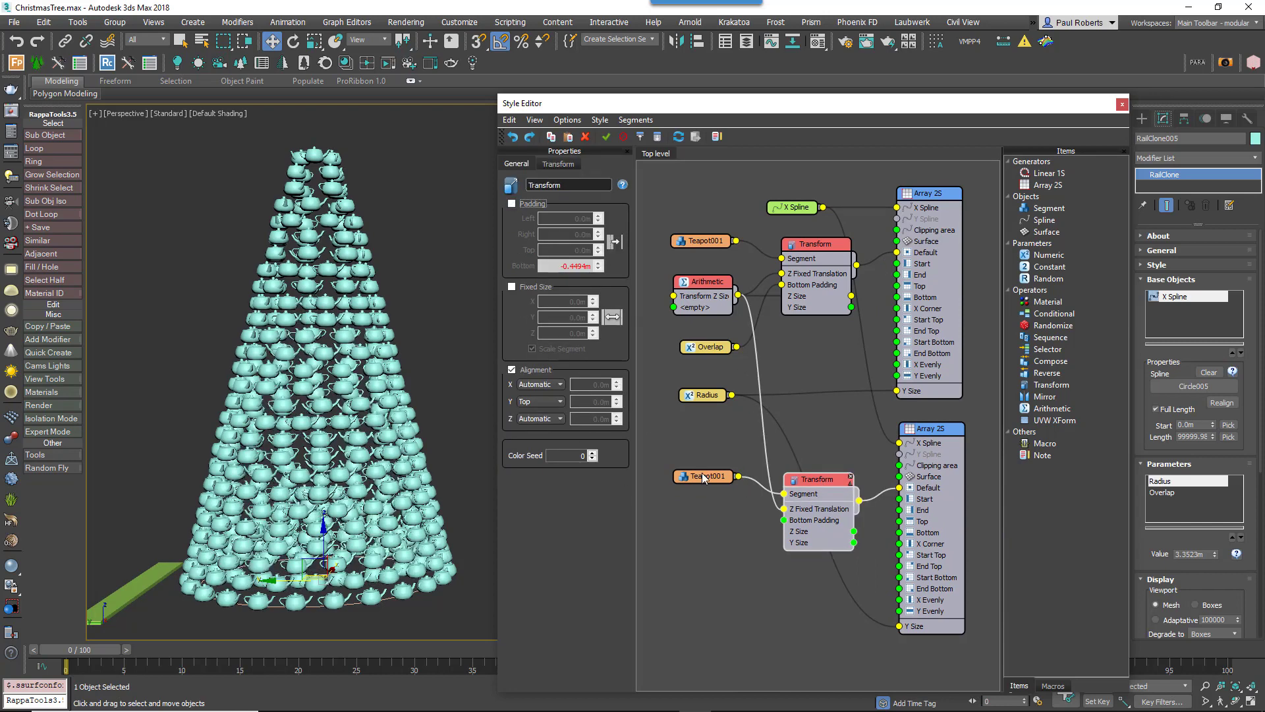
Replace the copied Teapot001 segment's source object with the green Shelf object from the scene
mouse_move(712, 479)
left_mouse_down()
mouse_move(697, 484)
mouse_move(705, 492)
left_mouse_up()
left_click(577, 207)
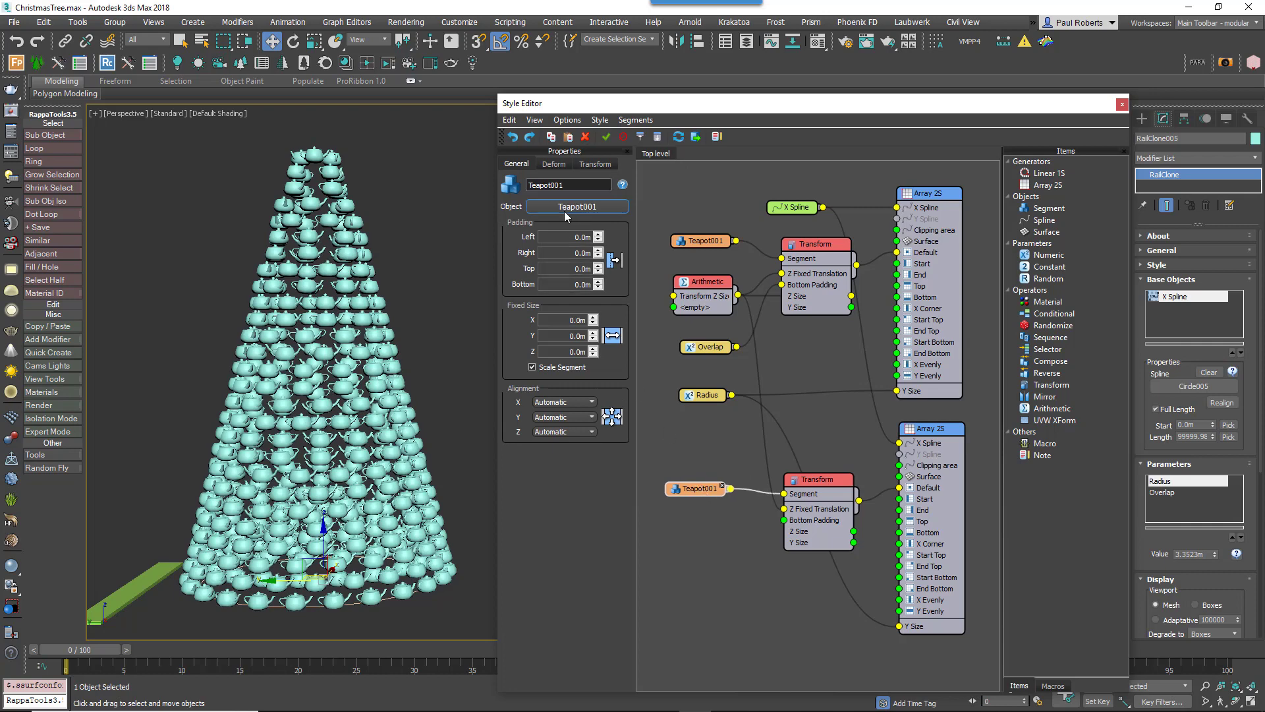
left_click(160, 594)
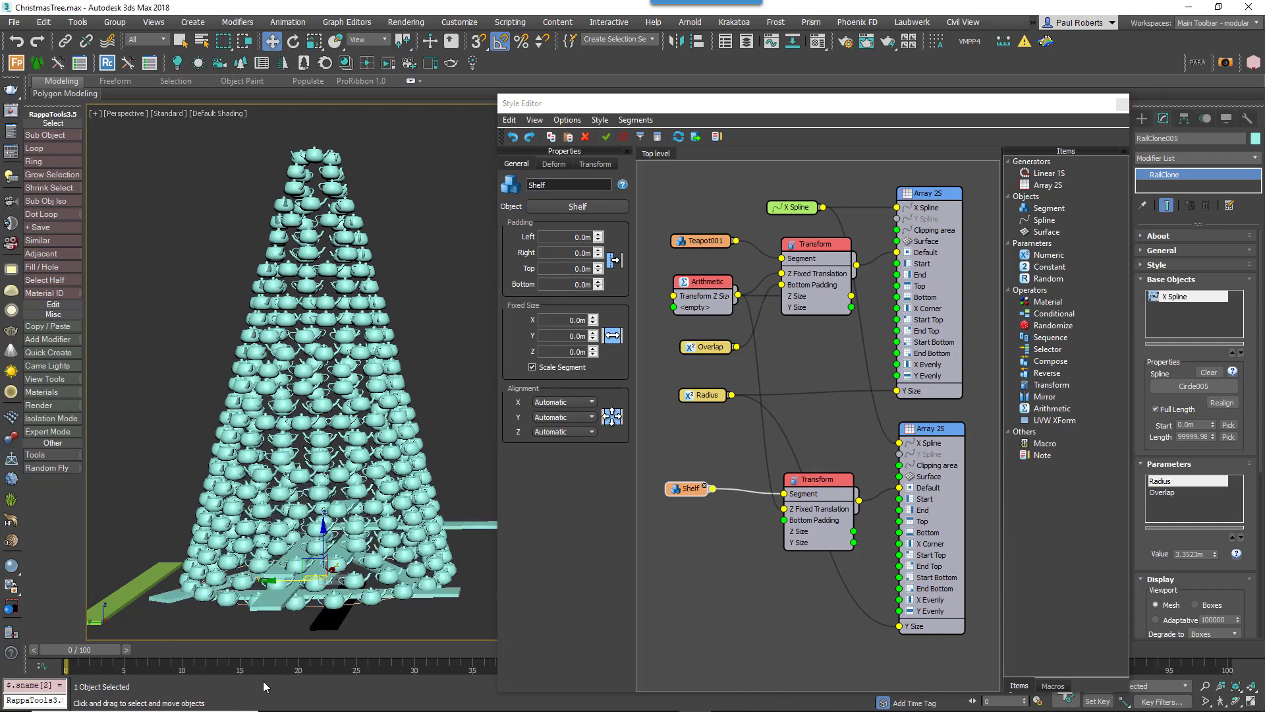
Enable Bend deformation on the Shelf segment so it follows the circular spline
left_click(691, 490)
left_click(553, 163)
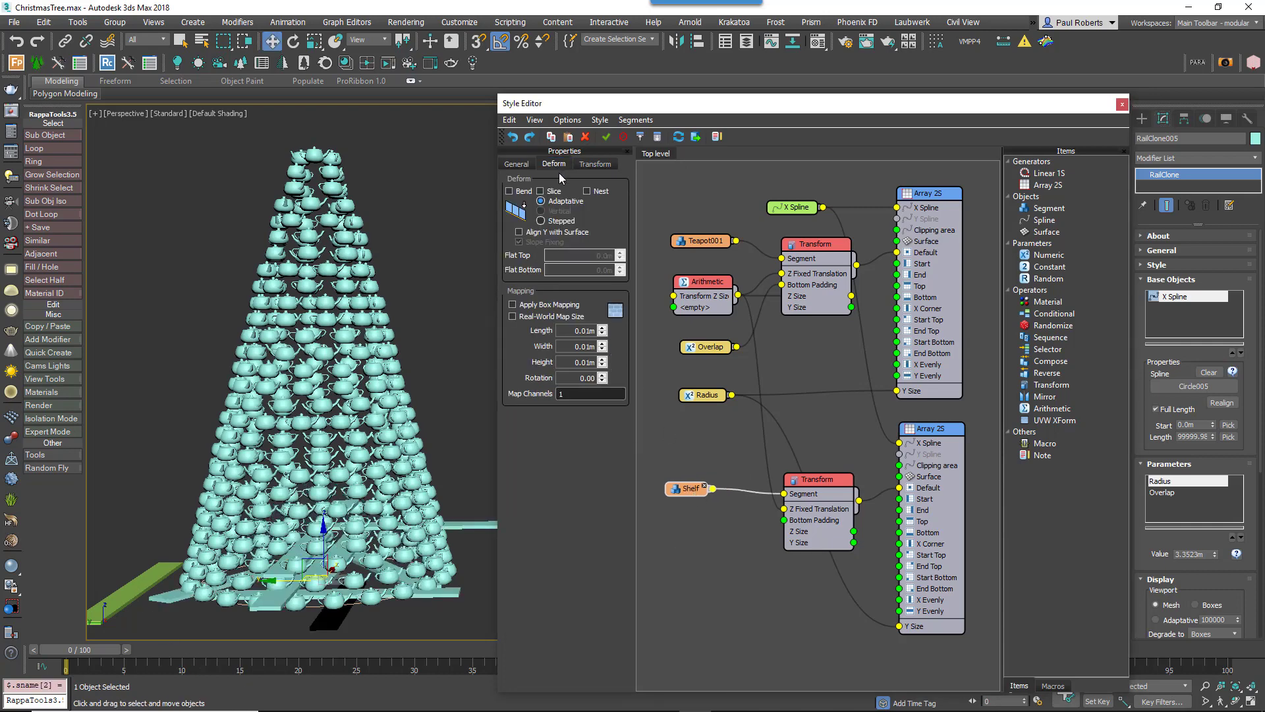
left_click(509, 191)
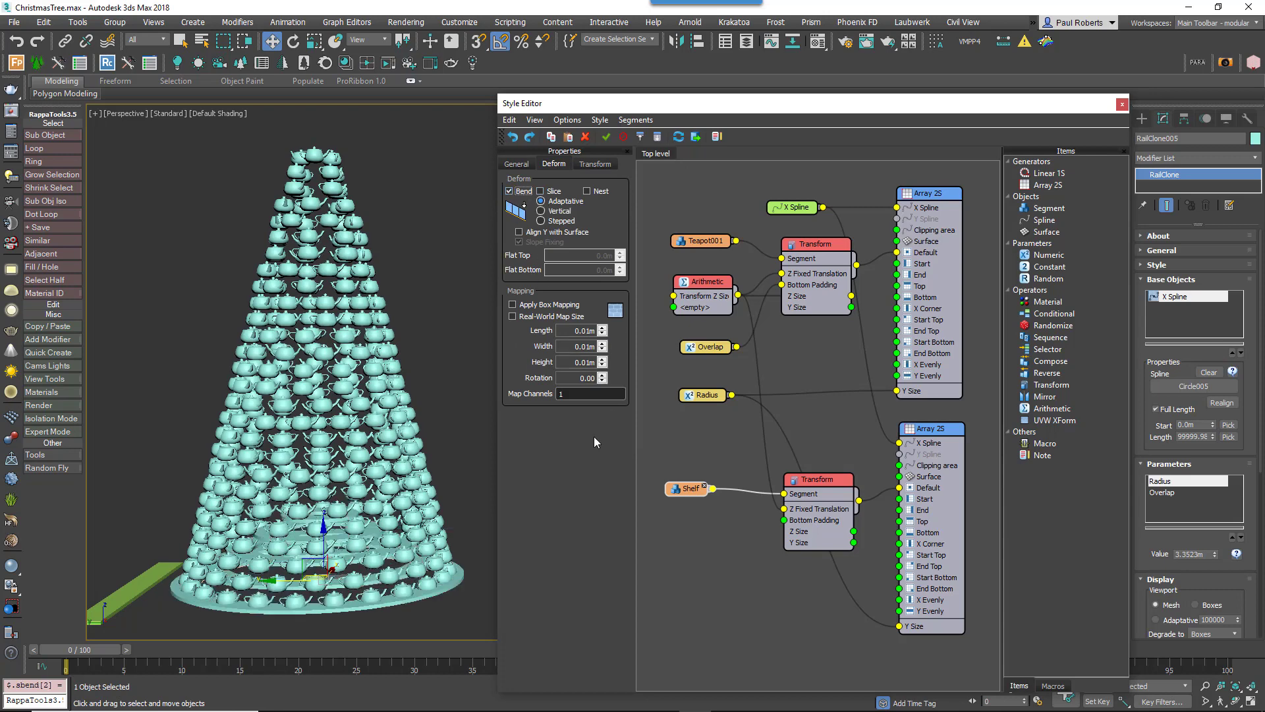
Enable Fixed Size on the shelf's Transform operator and turn off its Scale Segment option
left_click(834, 500)
left_click(511, 287)
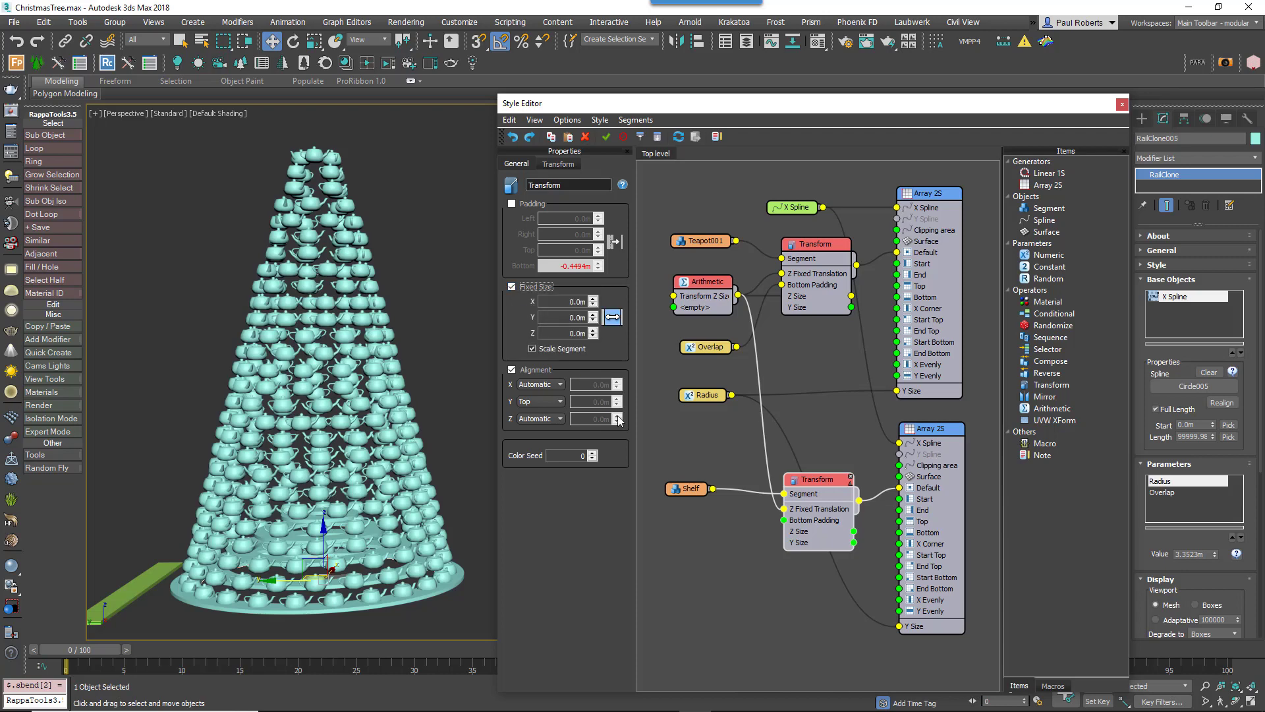
left_click(533, 349)
Make sure the Y size is among the attributes exported by the teapots' Transform operator
right_click(801, 303)
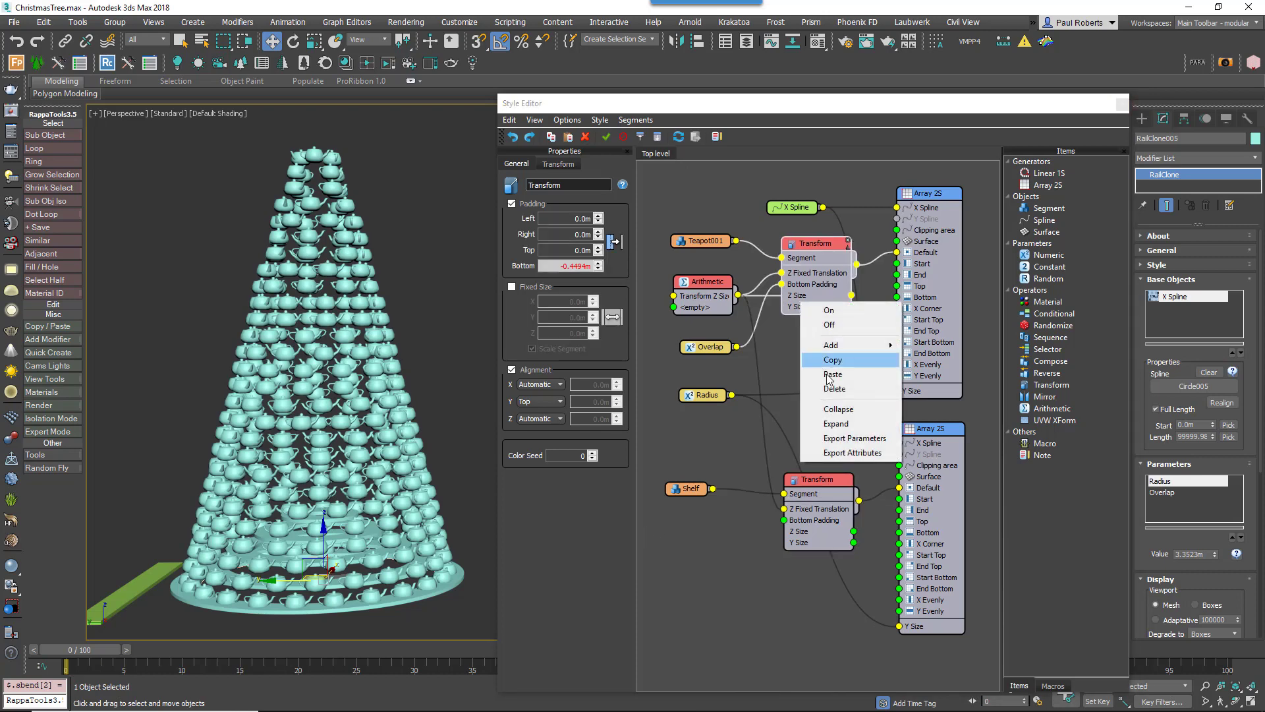
left_click(847, 453)
left_click(573, 265)
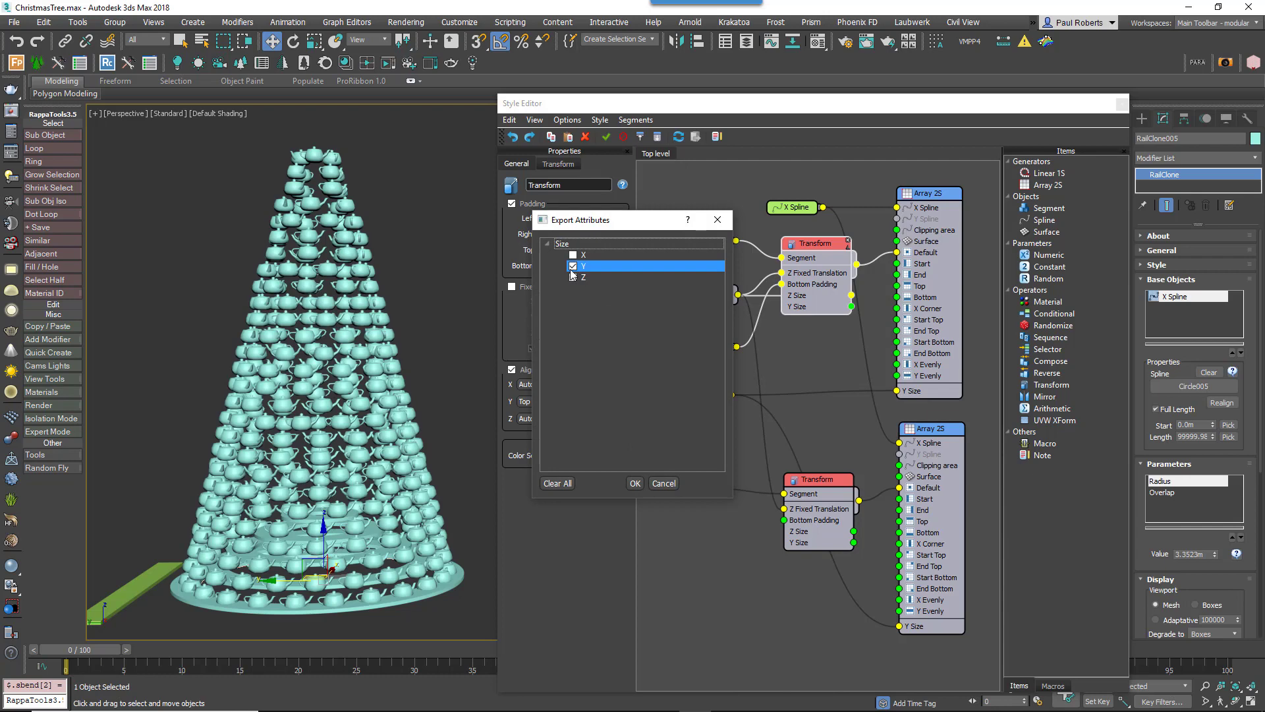
left_click(635, 483)
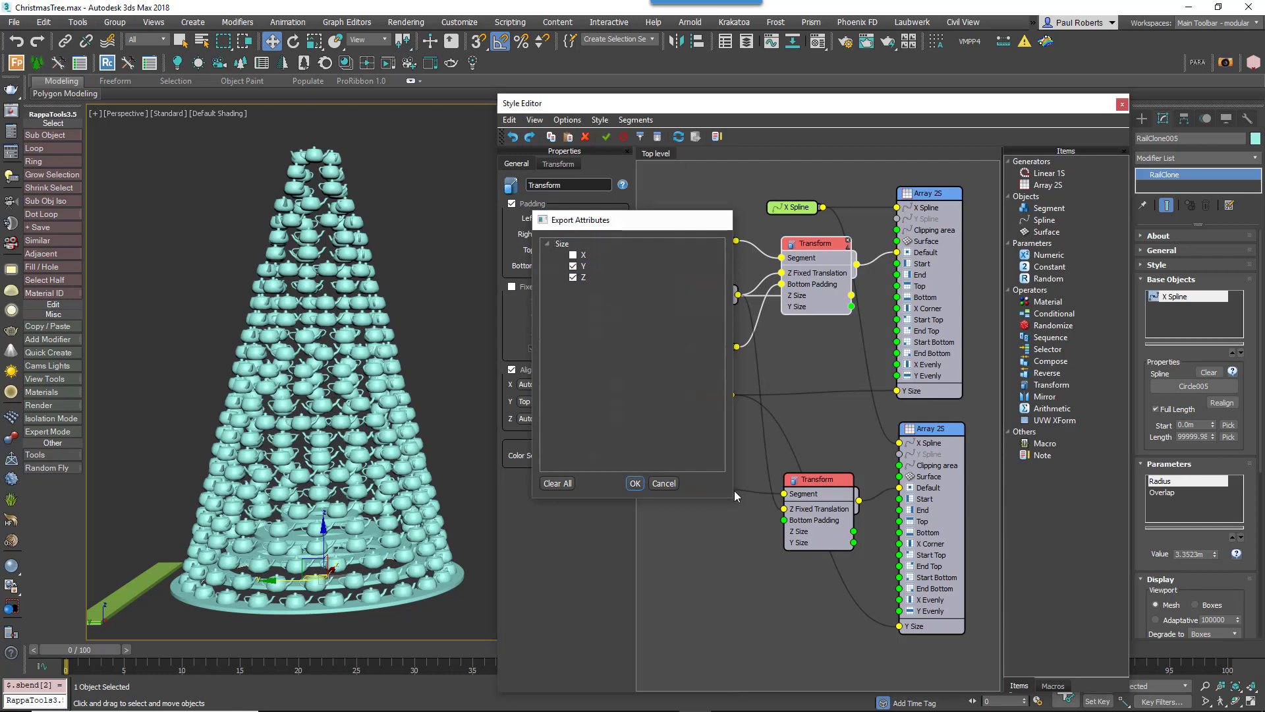
Export the Y Fixed Size parameter on the shelf's Transform operator and wire the teapot Transform's Y Size output into it
right_click(832, 504)
left_click(885, 639)
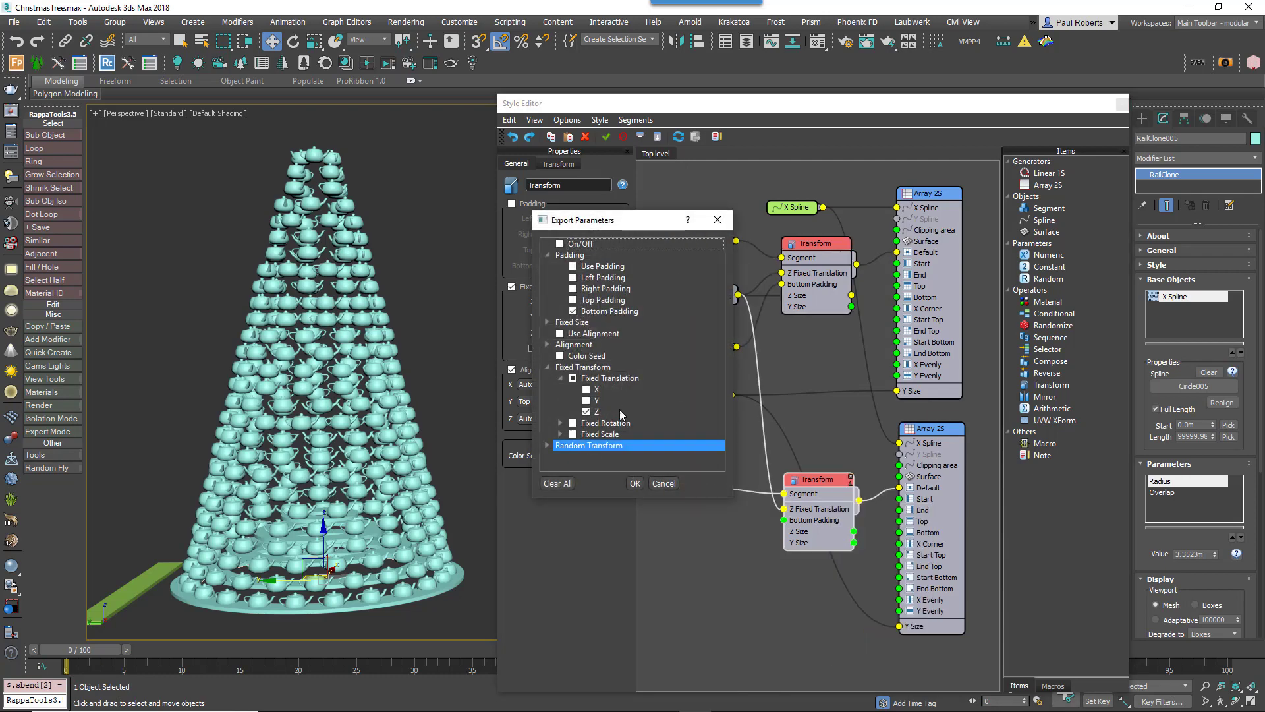
left_click(547, 322)
left_click(560, 344)
left_click(586, 366)
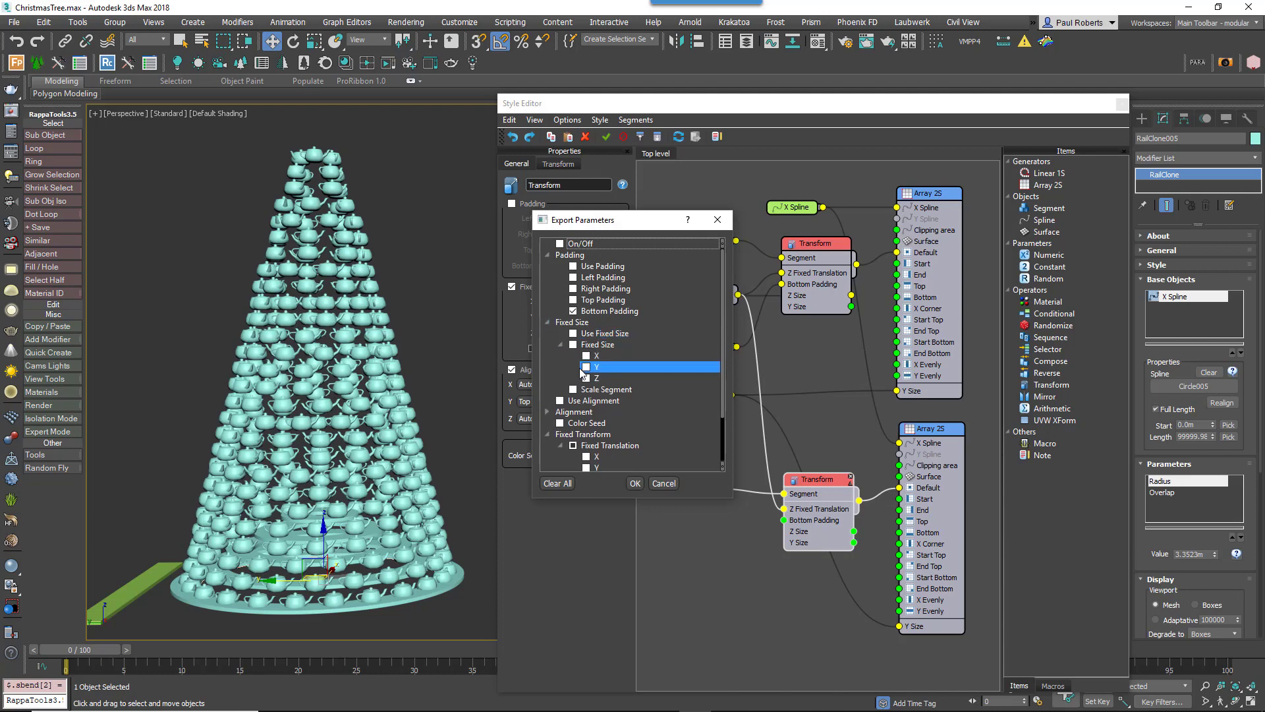
left_click(635, 483)
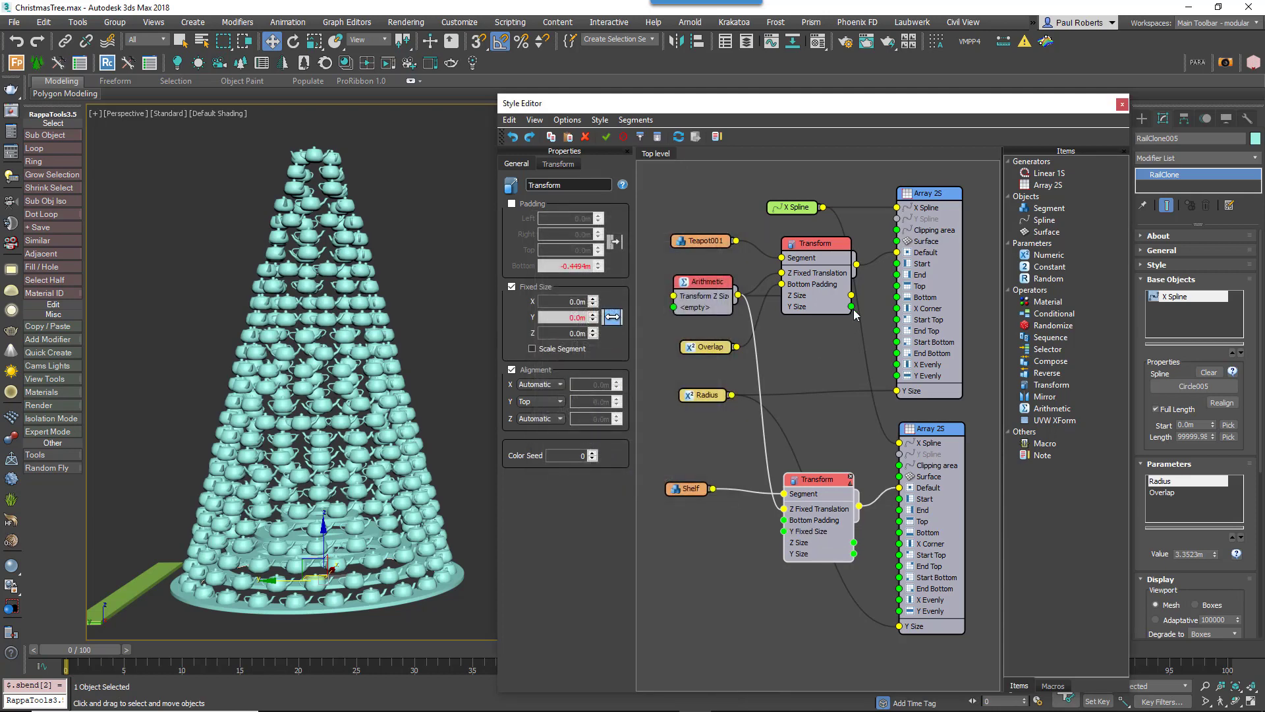
left_click_drag(853, 308, 784, 531)
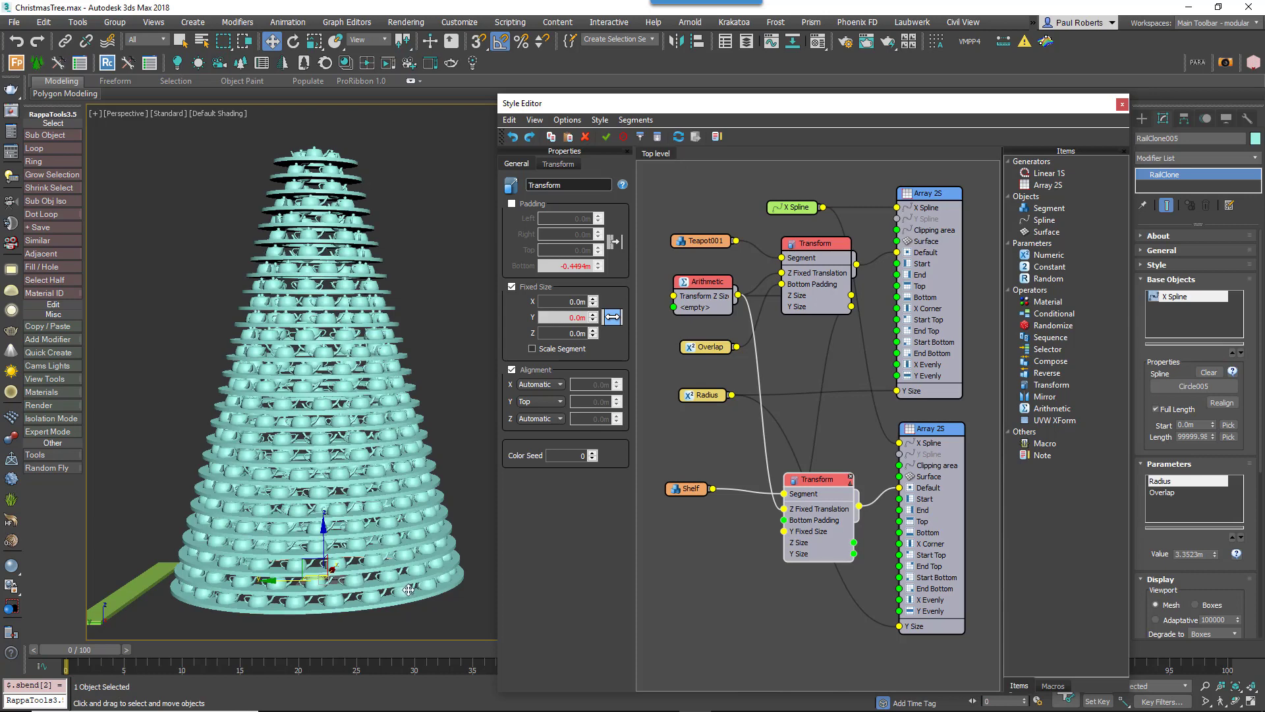
Set the Y alignment of the shelf's Transform operator to Bottom and inspect the shelves' placement beneath the teapots
left_click_drag(826, 479, 824, 472)
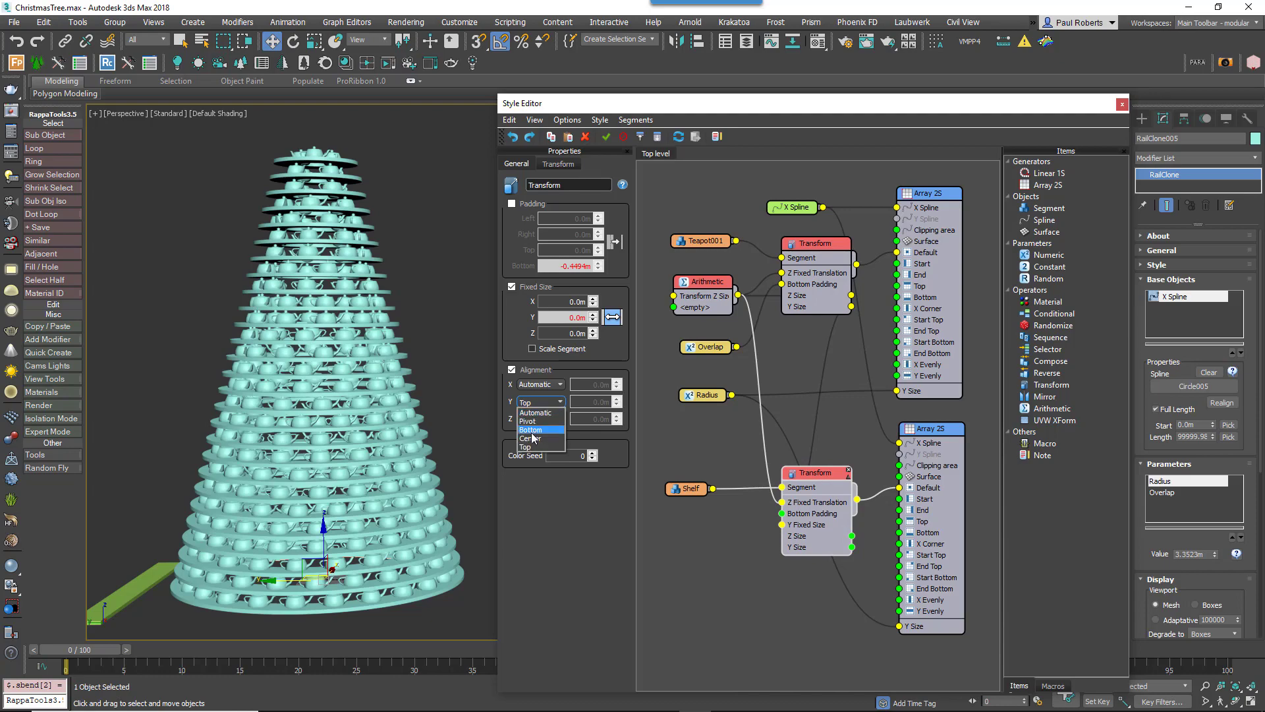
left_click(531, 429)
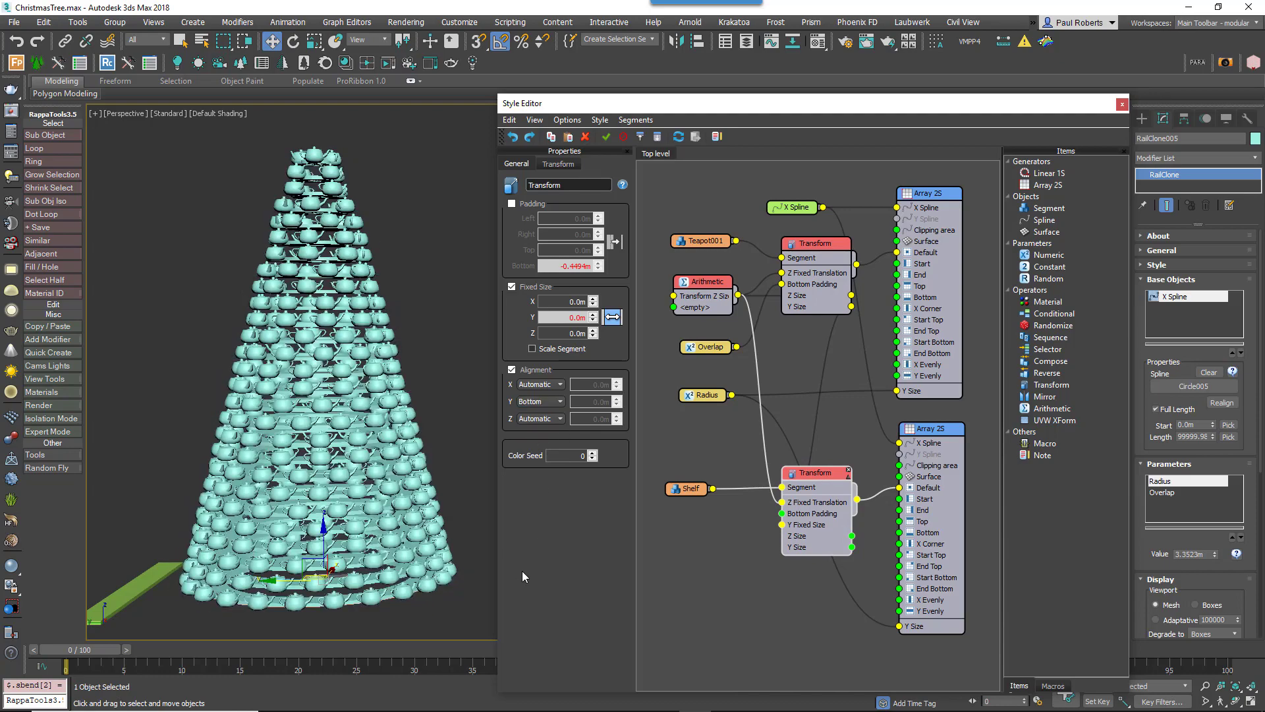
mouse_move(424, 507)
middle_mouse_down()
mouse_move(437, 449)
mouse_move(418, 496)
middle_mouse_up()
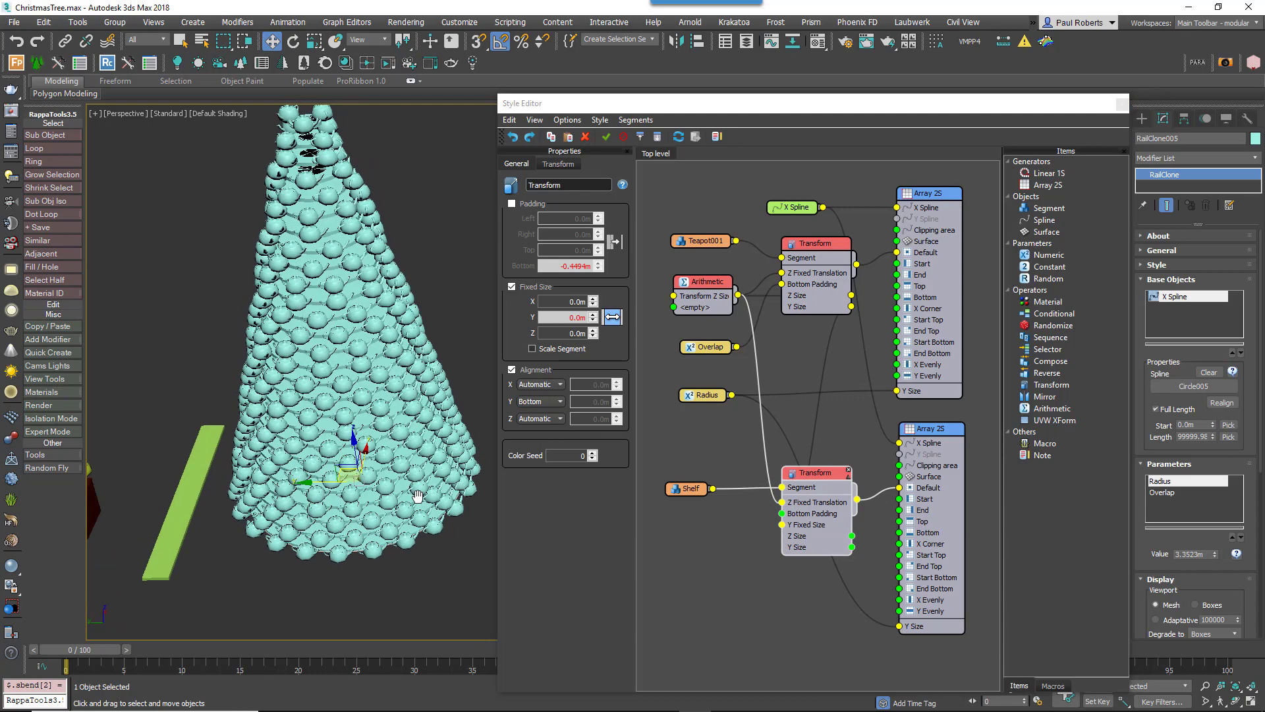
scroll(326, 554, "up", 3)
scroll(356, 529, "up", 2)
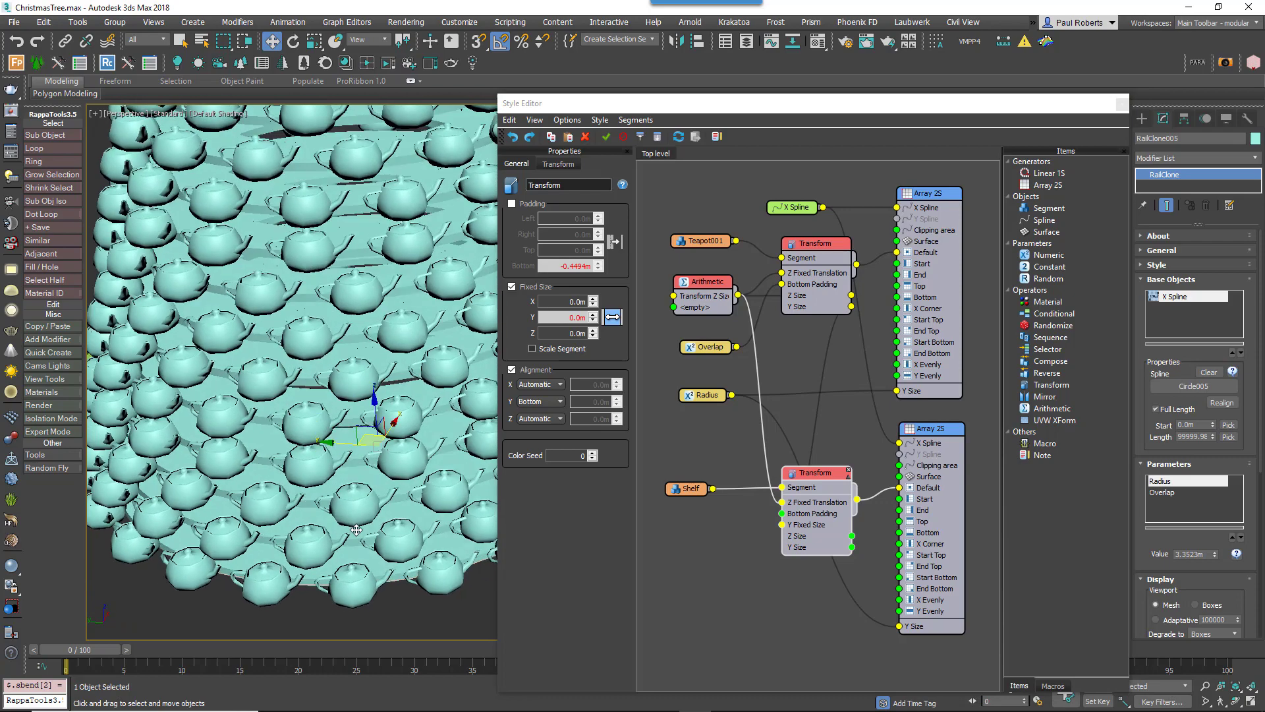
scroll(356, 529, "up", 1)
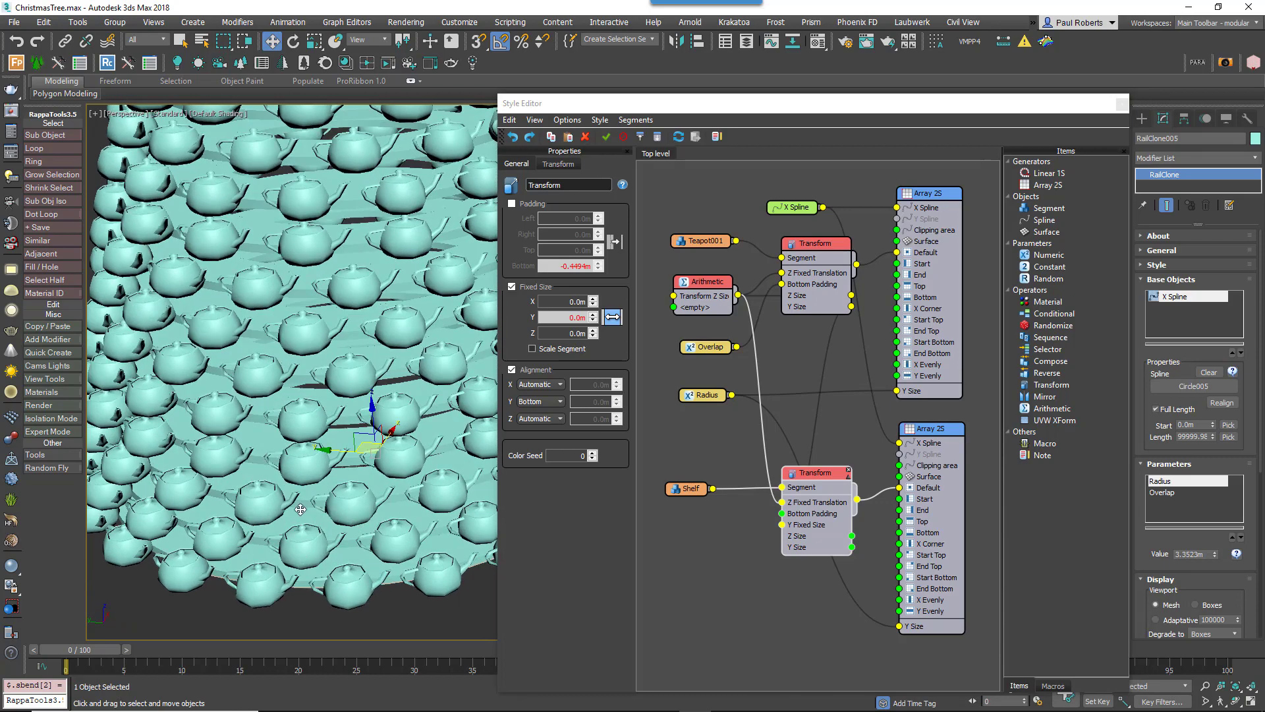
scroll(273, 545, "down", 3)
middle_click_drag(275, 543, 307, 564)
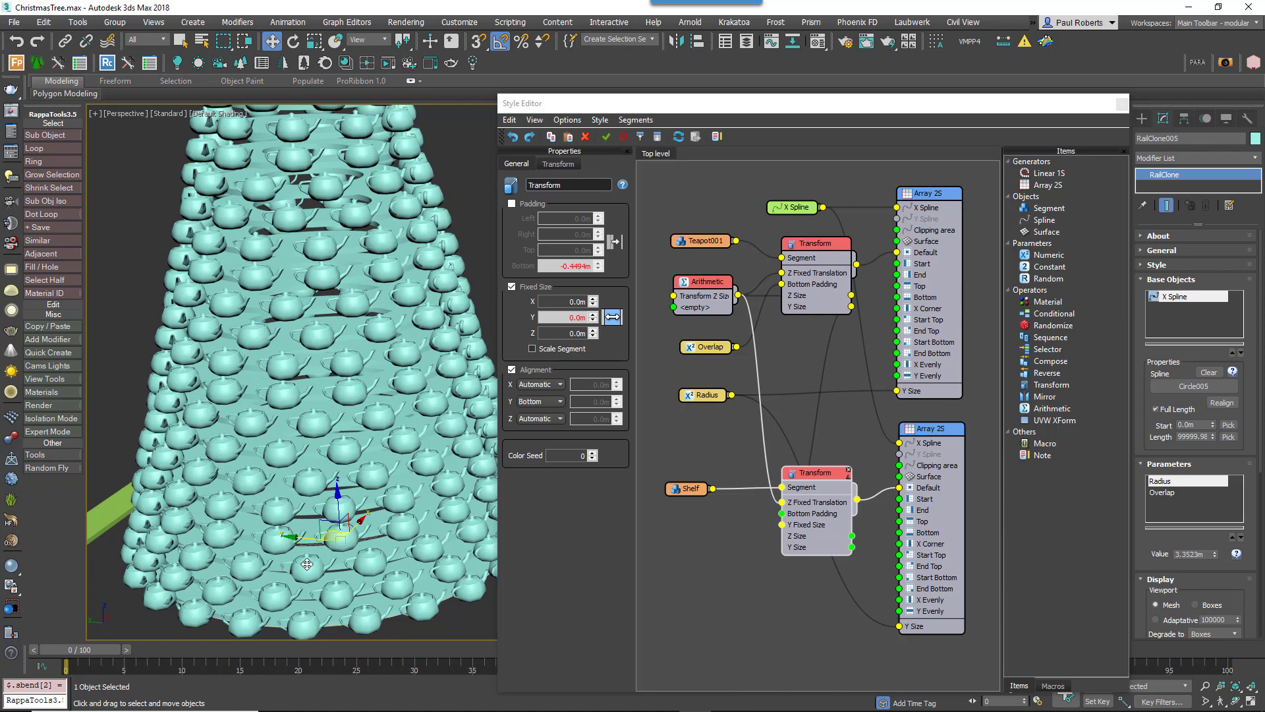
middle_click_drag(307, 564, 307, 583, "alt")
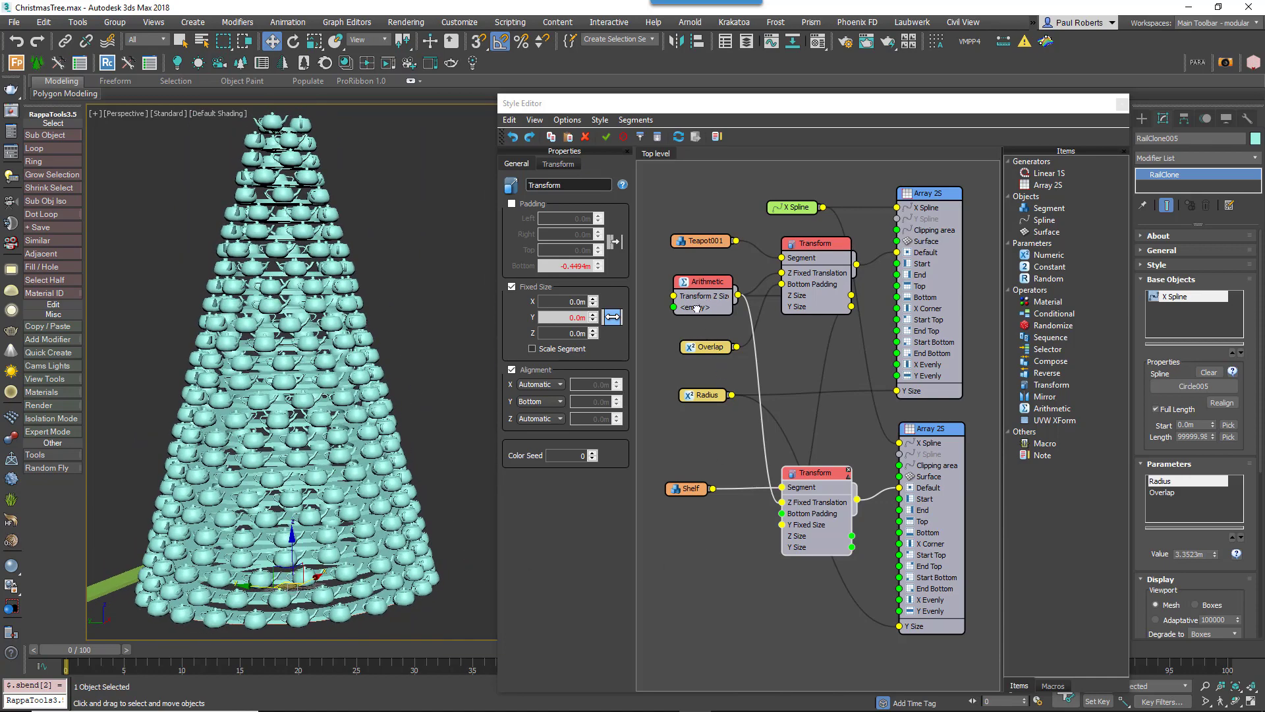
Move the Teapot001 segment away from its Transform operator and export the segment's Y size attribute
middle_click_drag(694, 308, 725, 301)
left_click_drag(734, 237, 677, 235)
right_click(682, 230)
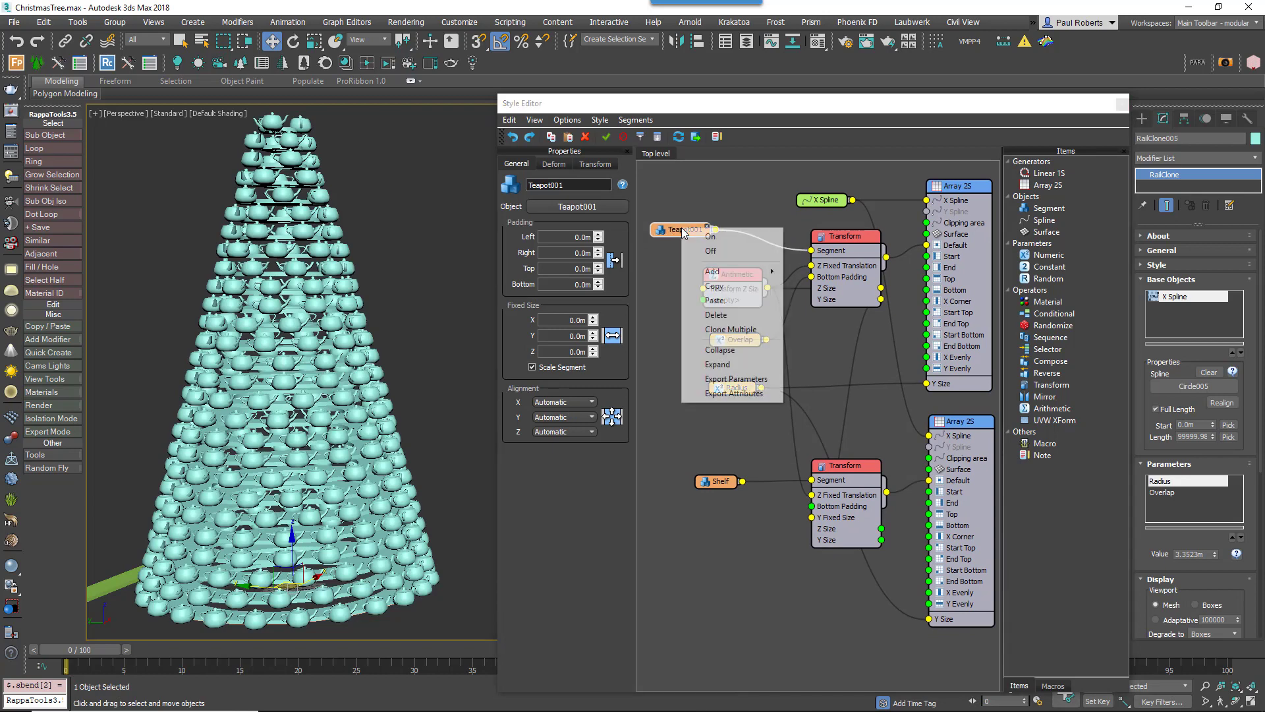
left_click(728, 392)
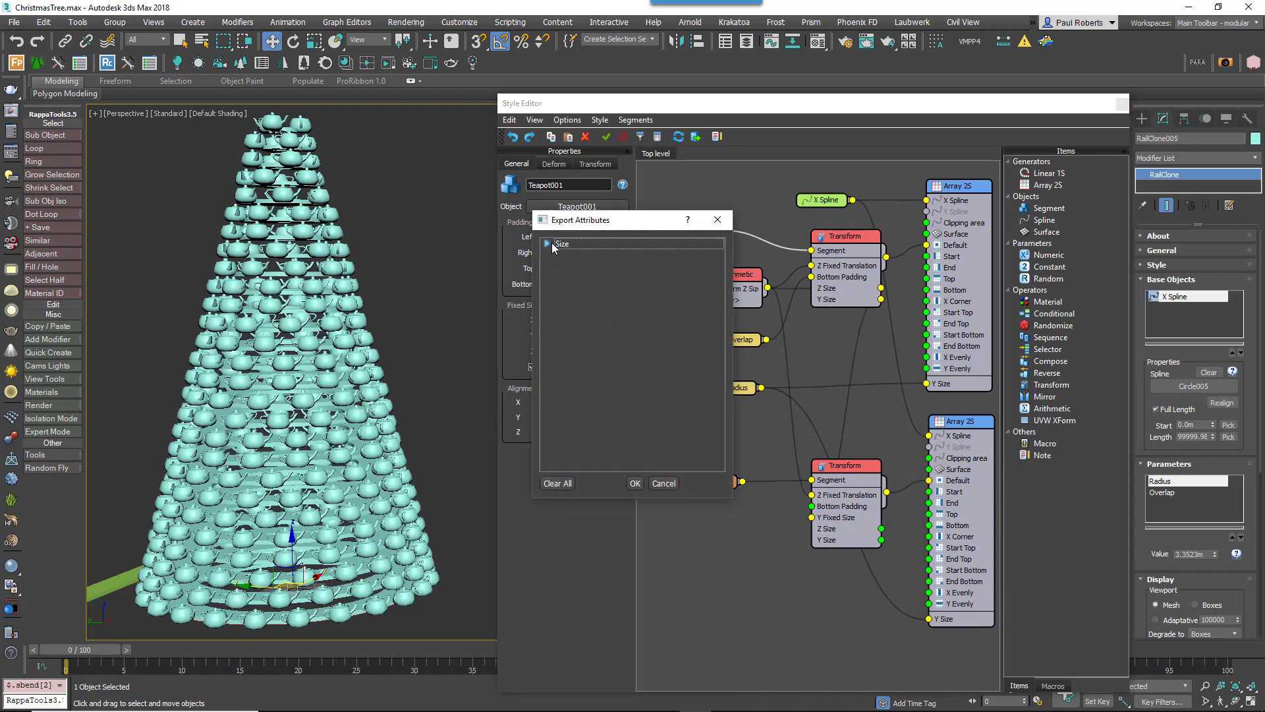
left_click(548, 243)
left_click(573, 265)
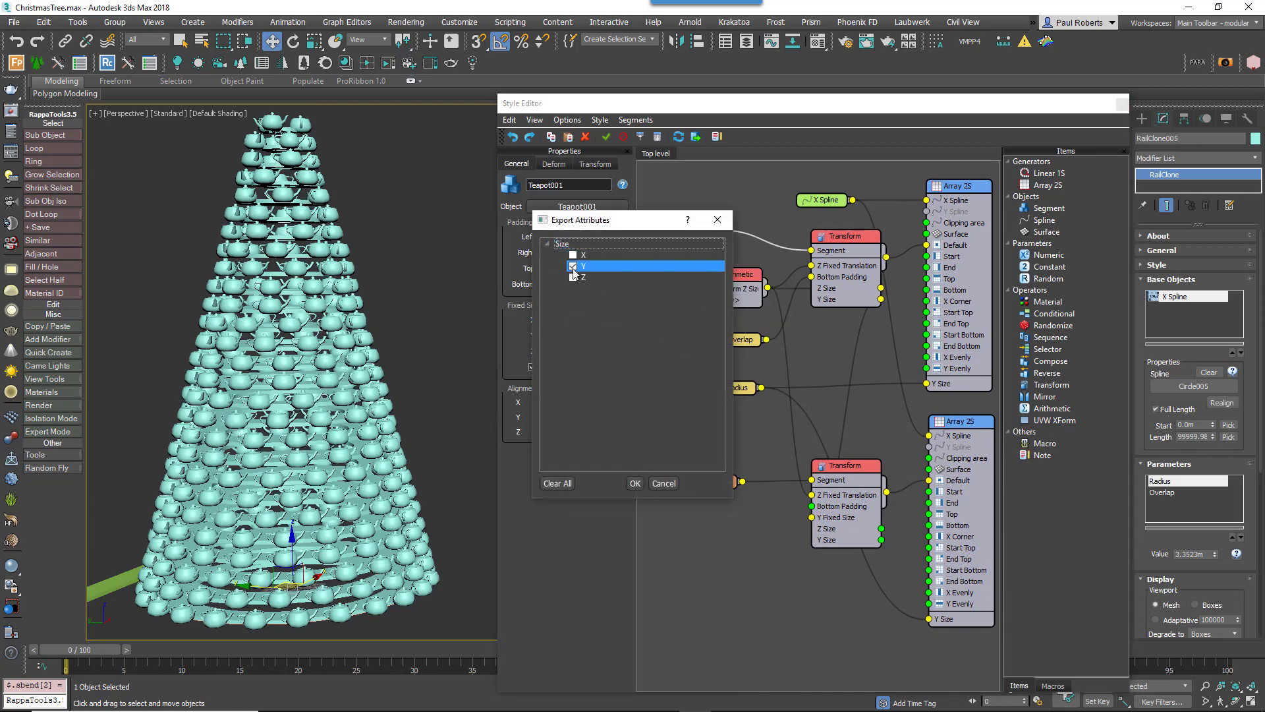
left_click(634, 483)
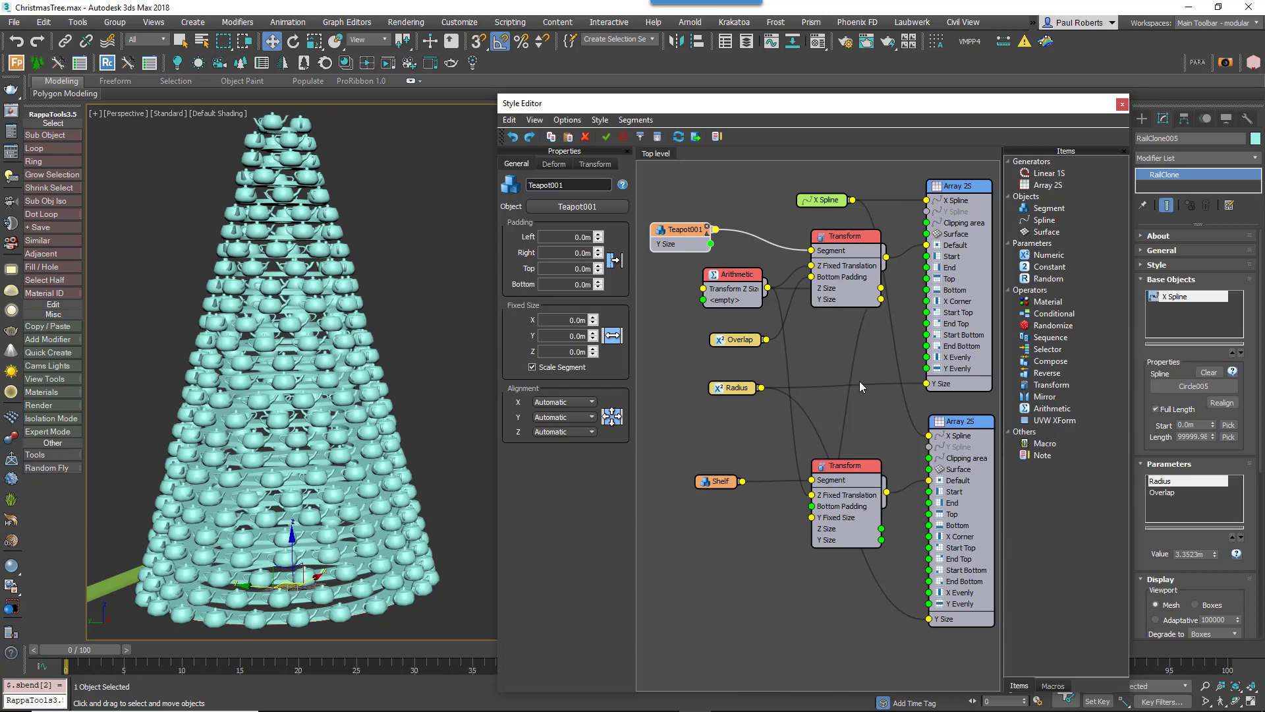
Export the Y Fixed Translation parameter on the shelf's Transform operator
middle_click_drag(751, 455, 738, 410)
left_click(844, 419)
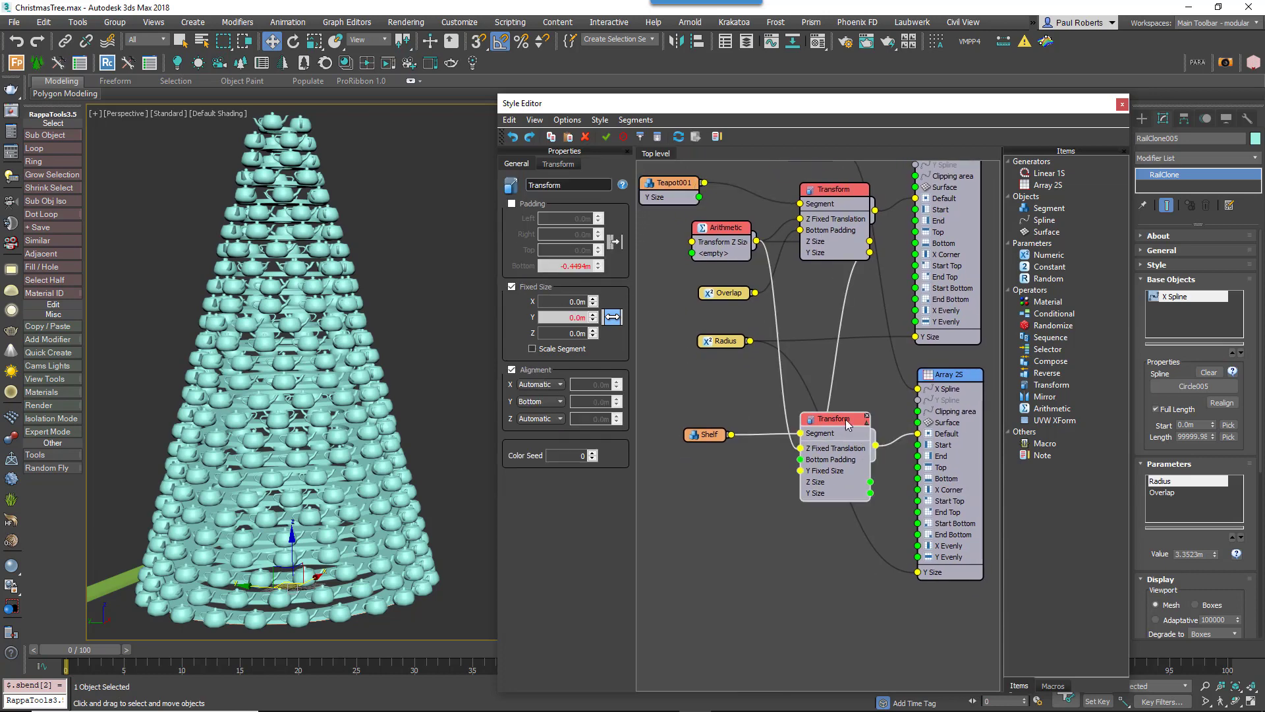
right_click(845, 420)
left_click(901, 556)
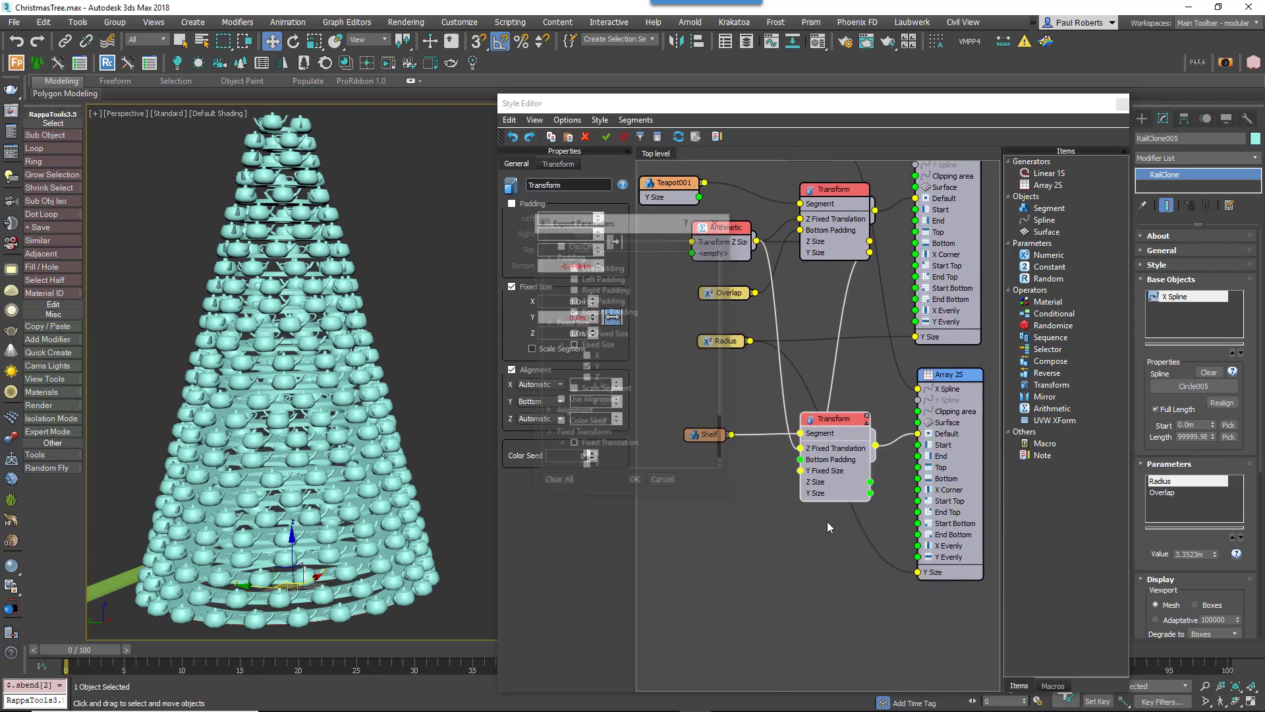
left_click(596, 423)
scroll(659, 409, "down", 2)
left_click(698, 389)
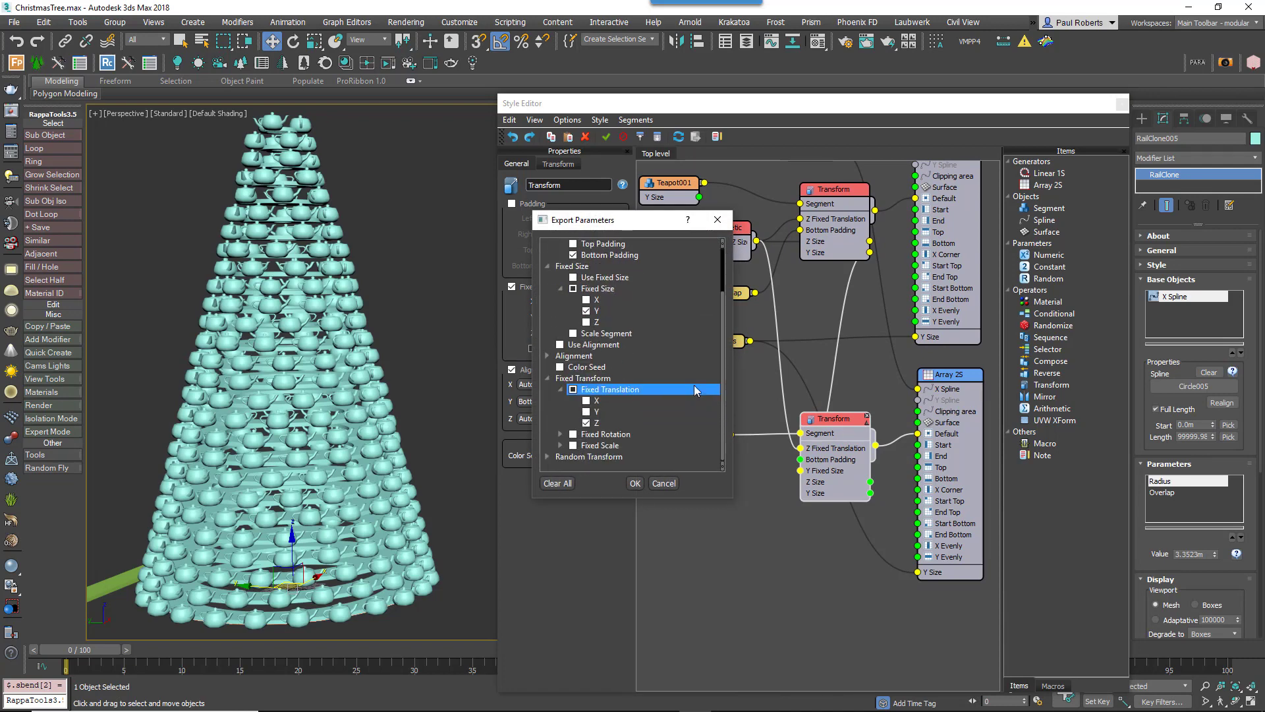
left_click(585, 411)
left_click(636, 484)
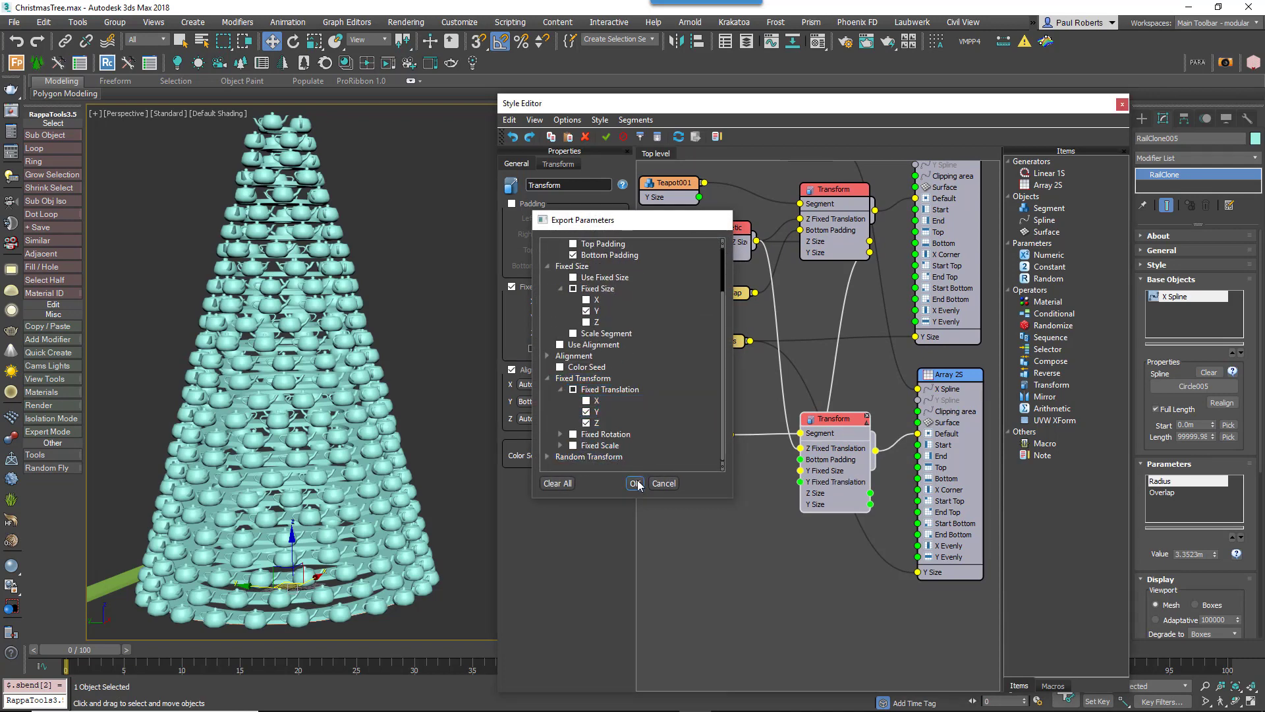
Add an Invert Value macro that feeds Teapot001's Y Size, inverted, into the shelf Transform's Y Fixed Translation, and inspect the result up close
left_click(1068, 685)
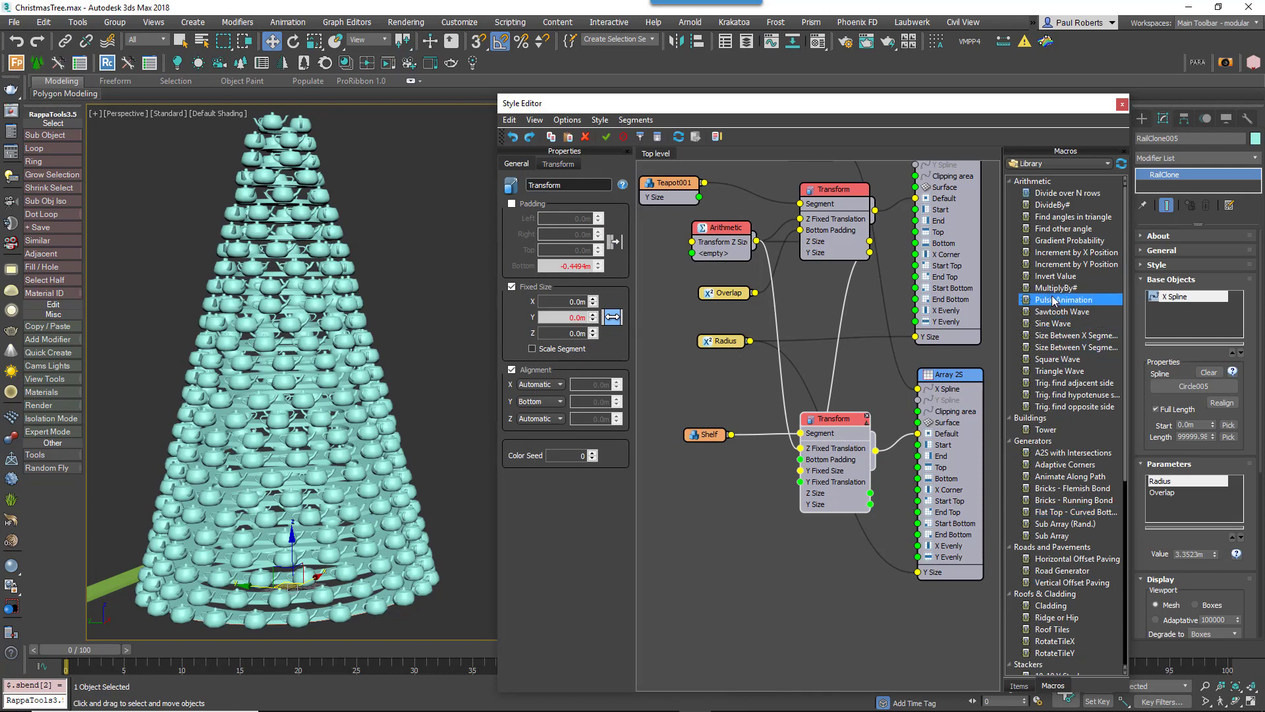
left_click_drag(1055, 276, 701, 495)
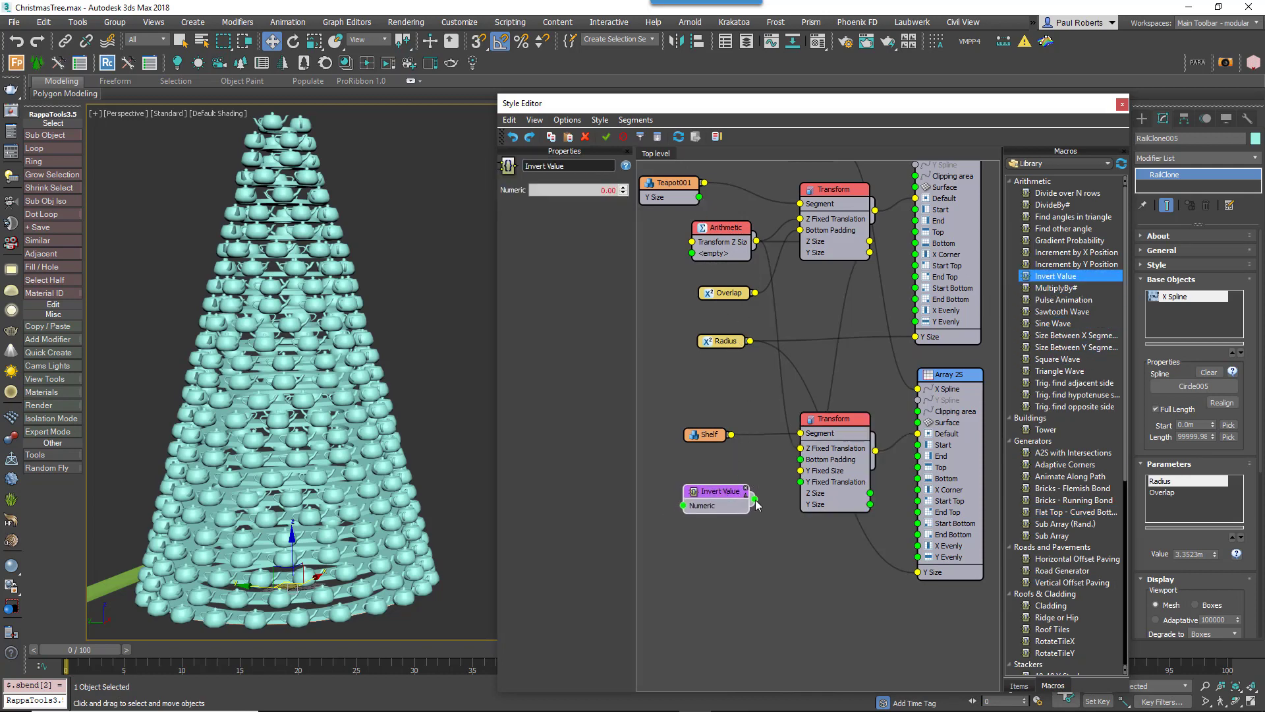
left_click_drag(790, 489, 800, 482)
left_click_drag(699, 198, 703, 445)
left_click_drag(690, 511, 684, 506)
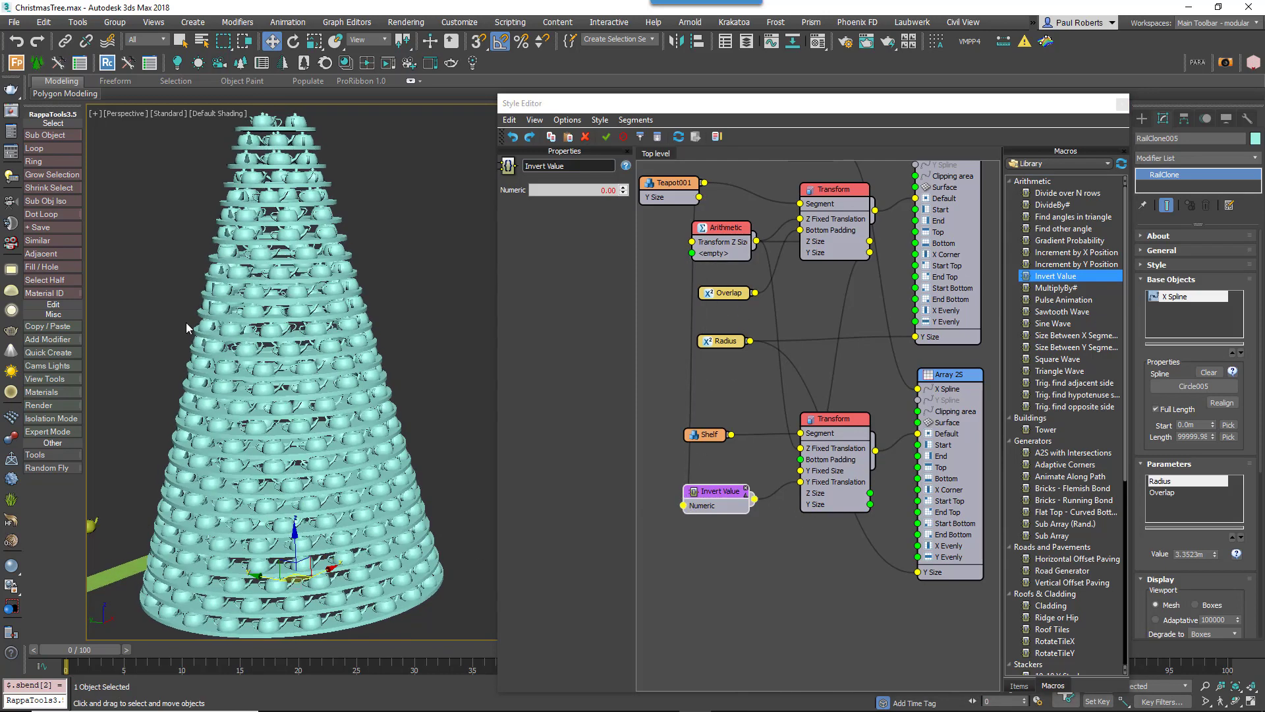
scroll(310, 420, "up", 8)
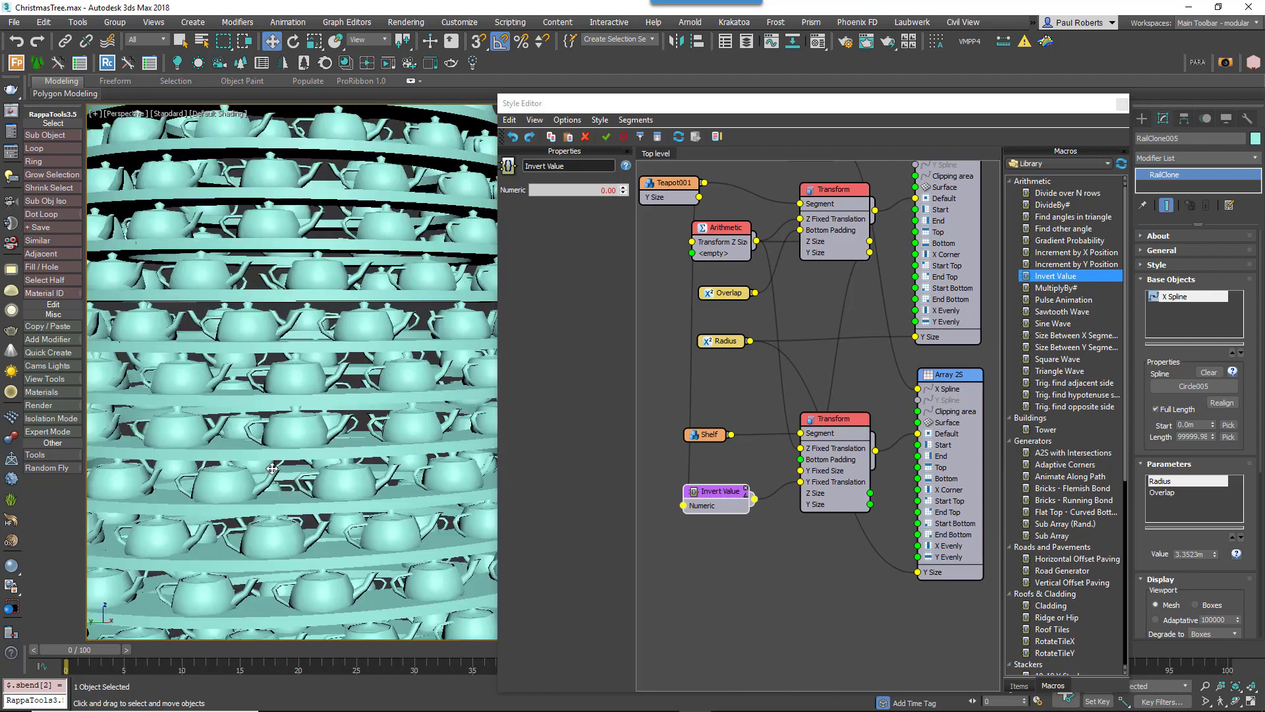
middle_click_drag(289, 443, 336, 366)
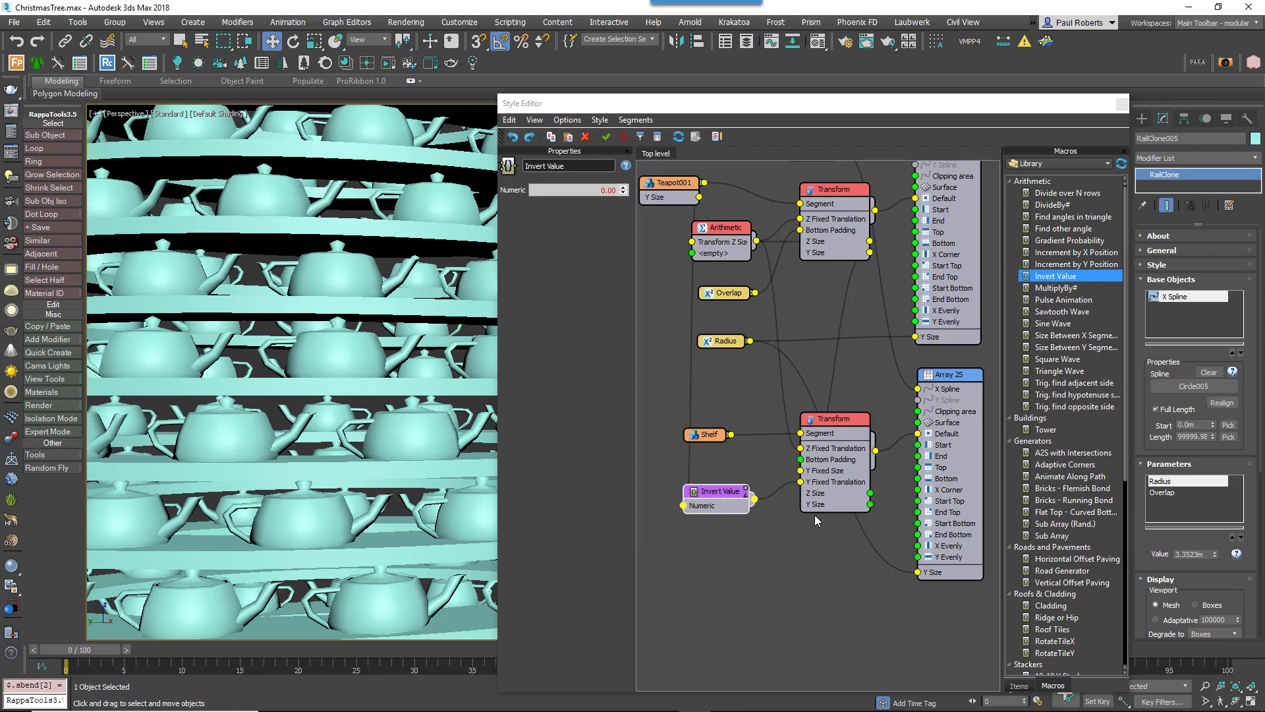
Move the Shelf segment aside in the graph and export its Z size attribute
middle_click_drag(816, 558, 786, 560)
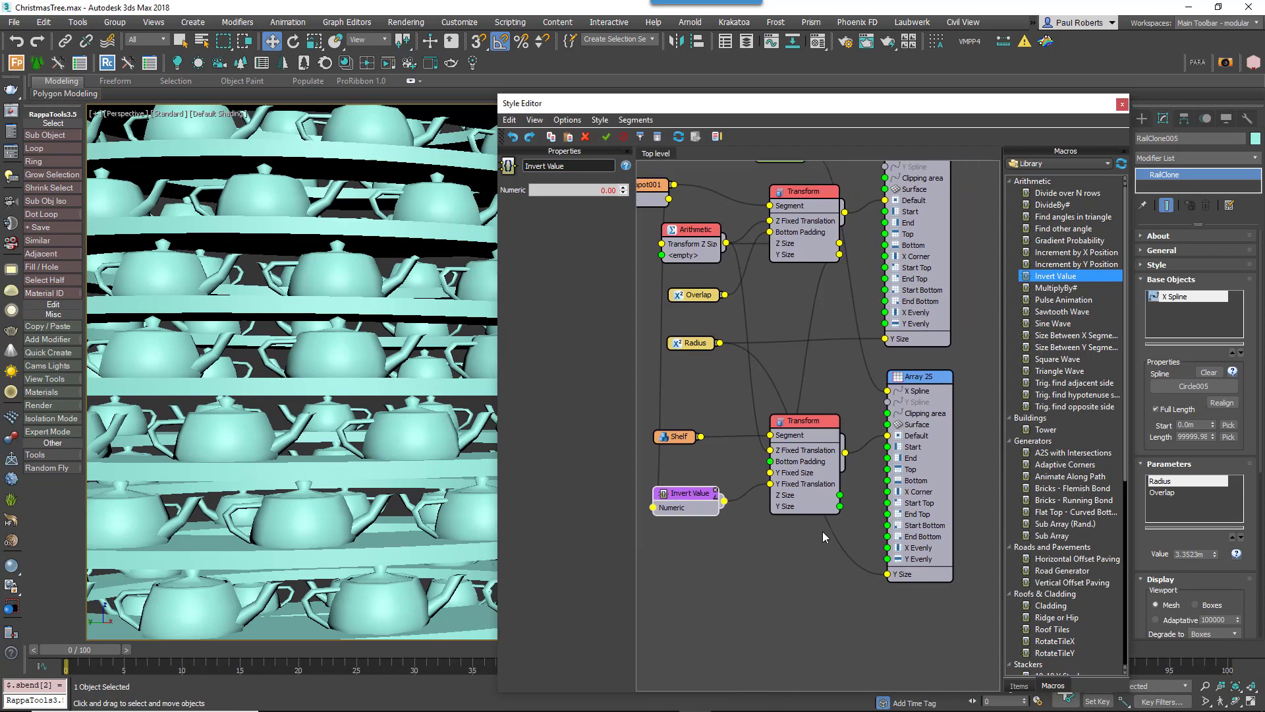
left_click(810, 423)
left_click_drag(685, 446, 658, 441)
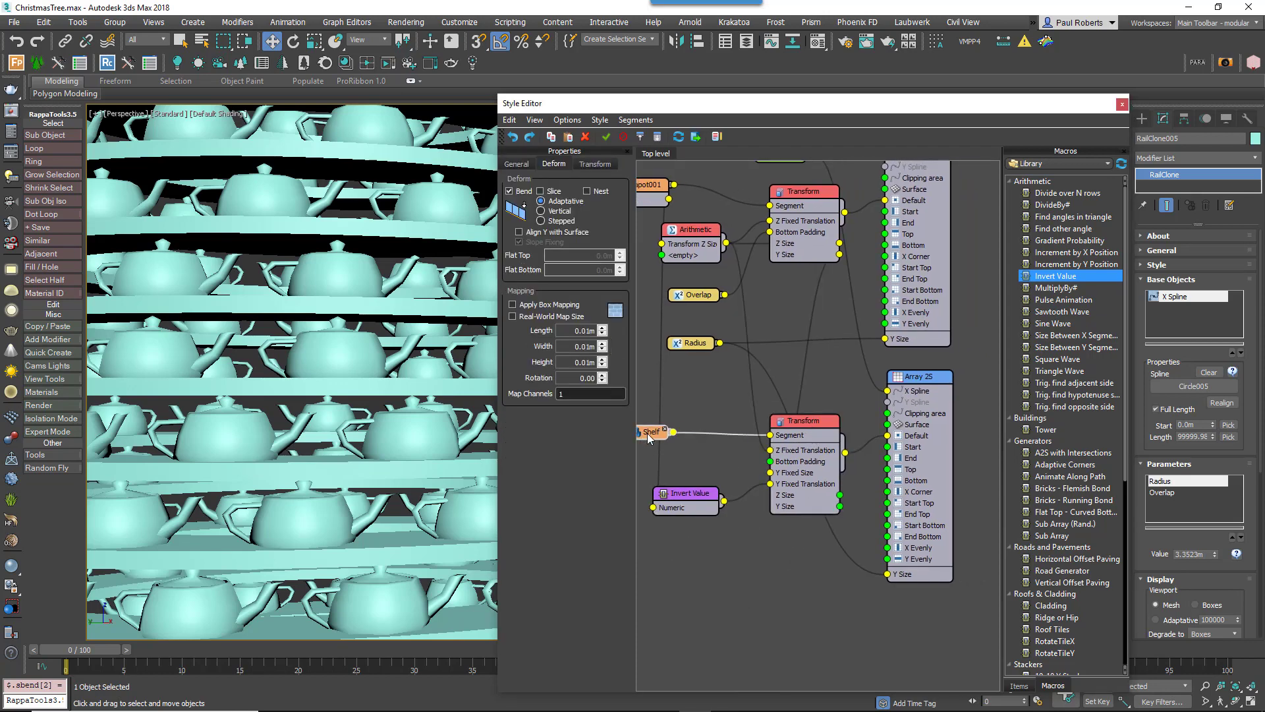
right_click(647, 434)
left_click(705, 602)
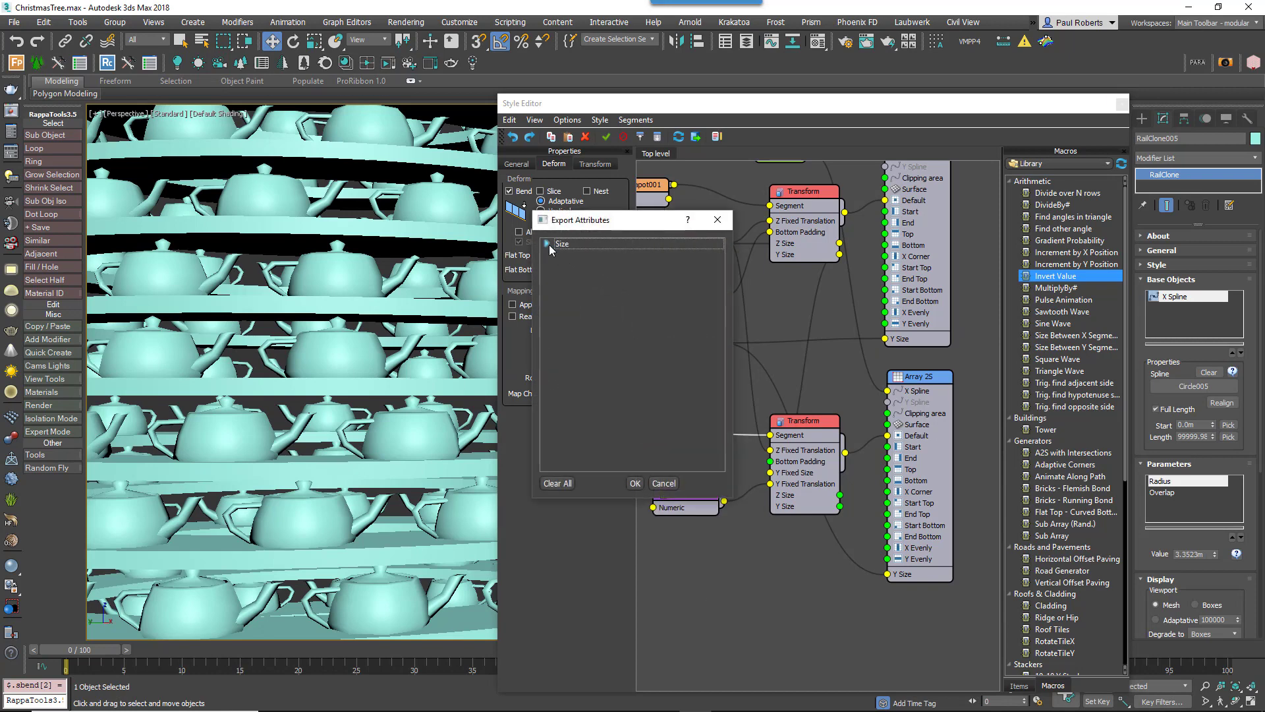
left_click(547, 244)
left_click(573, 277)
left_click(635, 483)
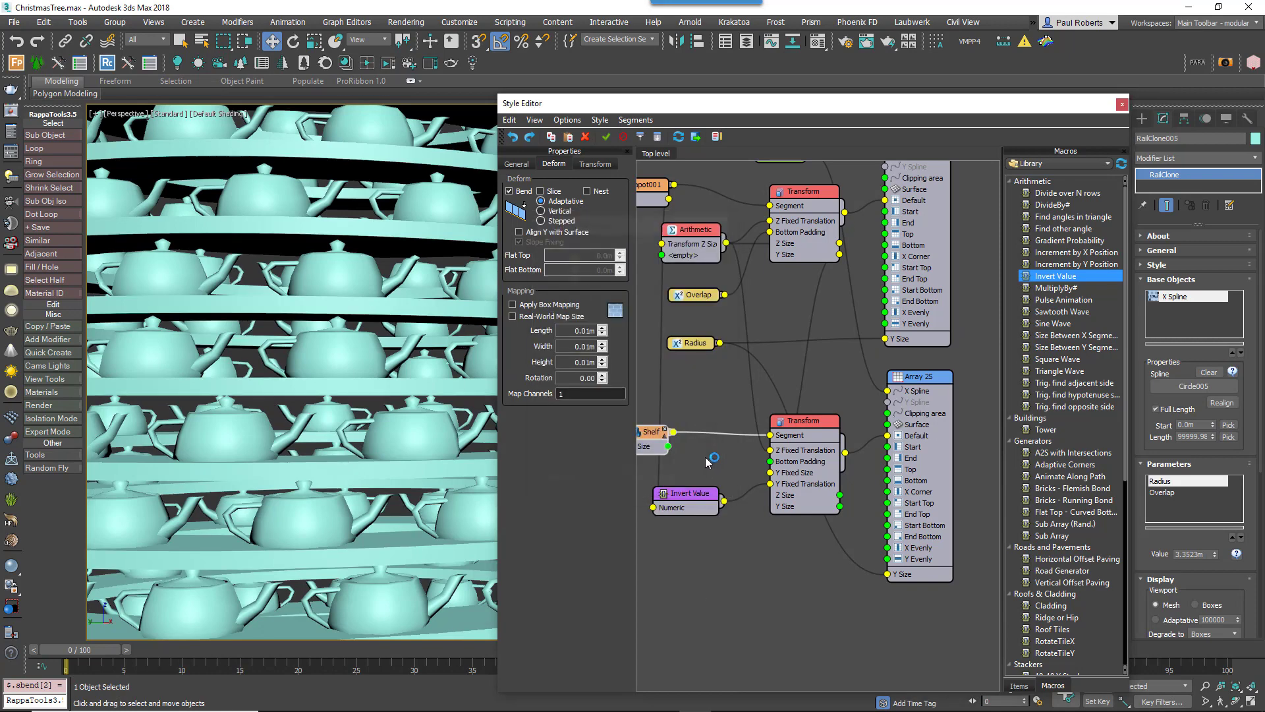
middle_click_drag(897, 423, 942, 438)
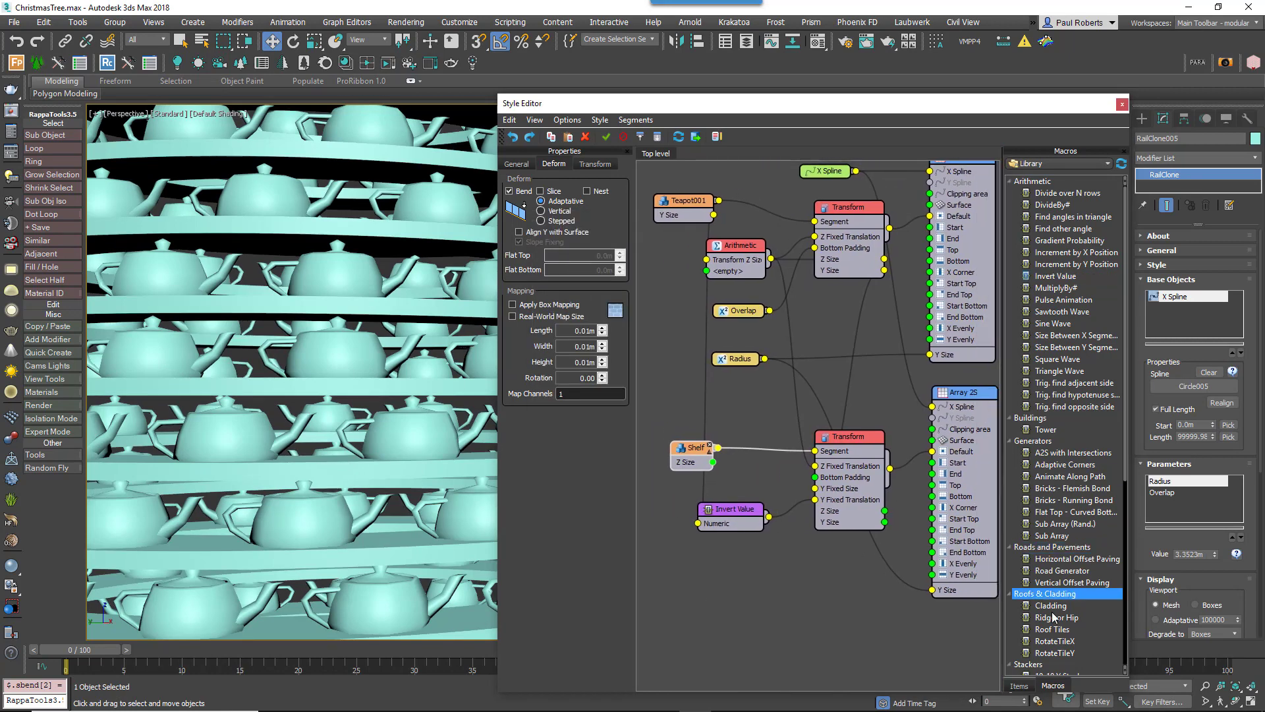
Insert a second Arithmetic operator set to Add between the teapot Transform's Z Size output and the existing Arithmetic operator
left_click(1028, 684)
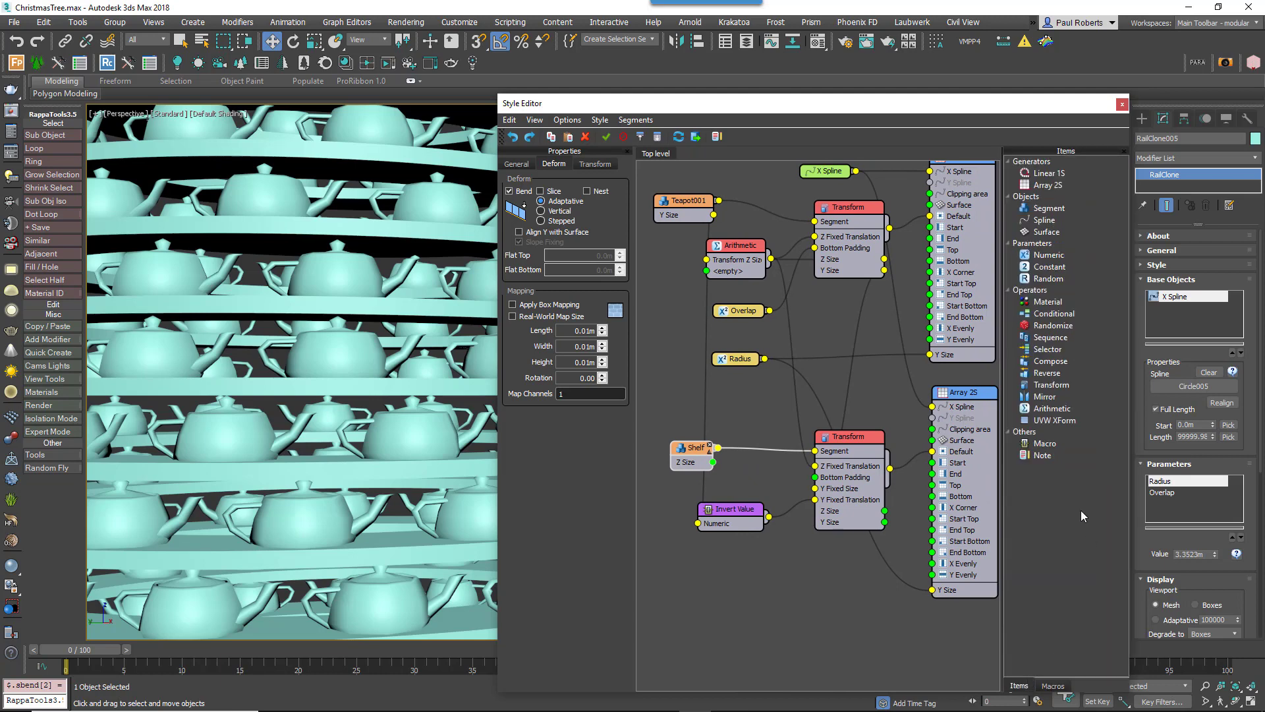
left_click_drag(1053, 408, 667, 293)
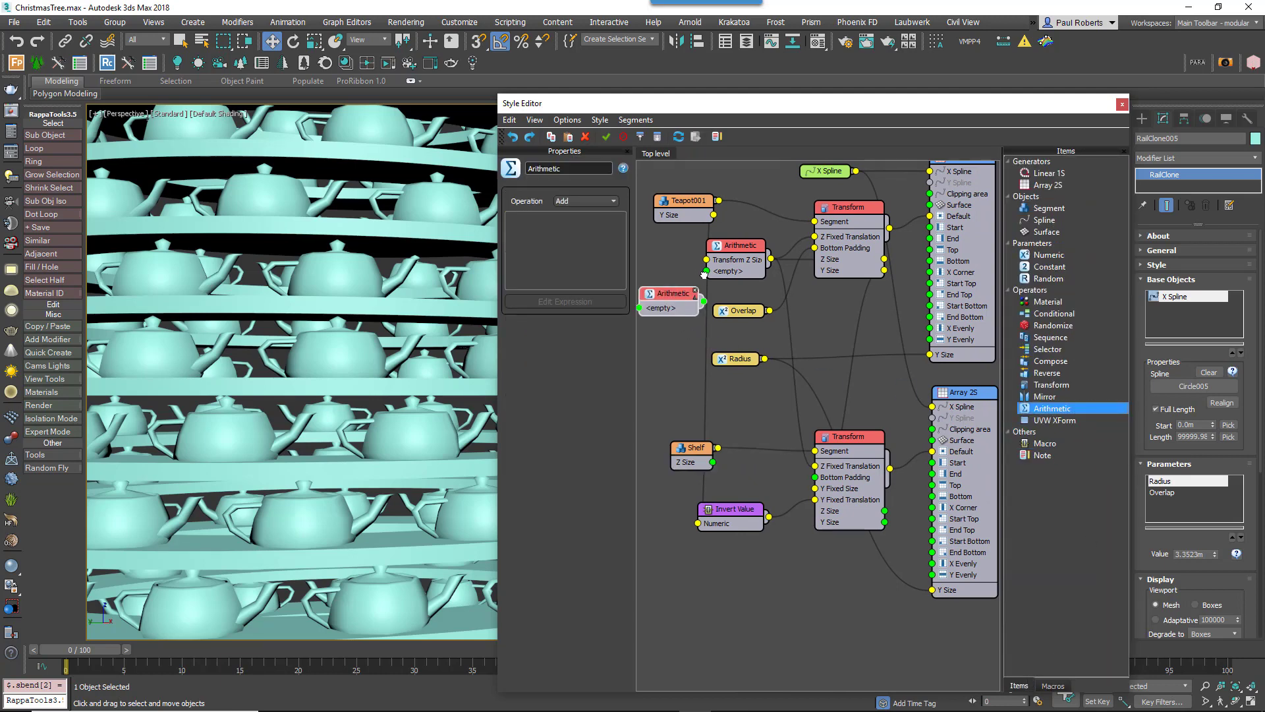
middle_click_drag(703, 274, 730, 294)
scroll(748, 273, "down", 2)
left_click_drag(731, 283, 682, 318)
left_click_drag(697, 307, 733, 286)
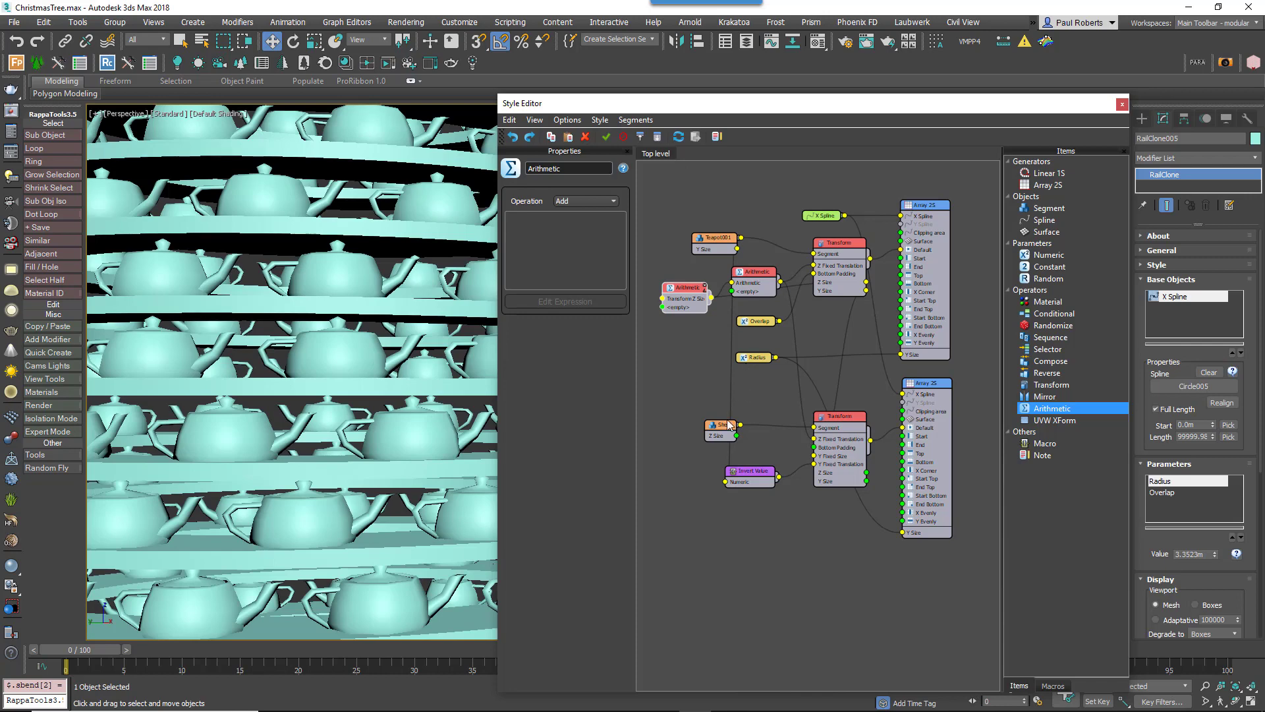
Add the Shelf's Z Size as an input to the new Arithmetic operator and inspect the row spacing down to the lowest ring
left_click_drag(723, 424, 663, 307)
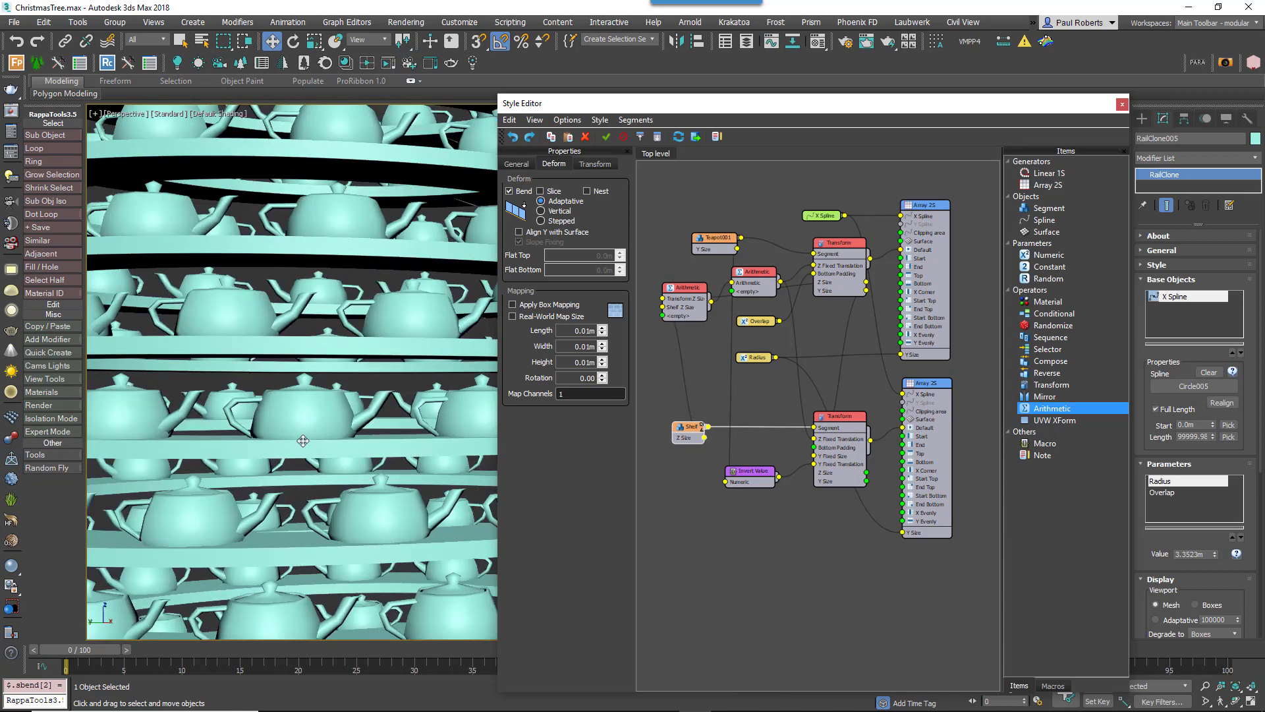
middle_click_drag(319, 475, 329, 360)
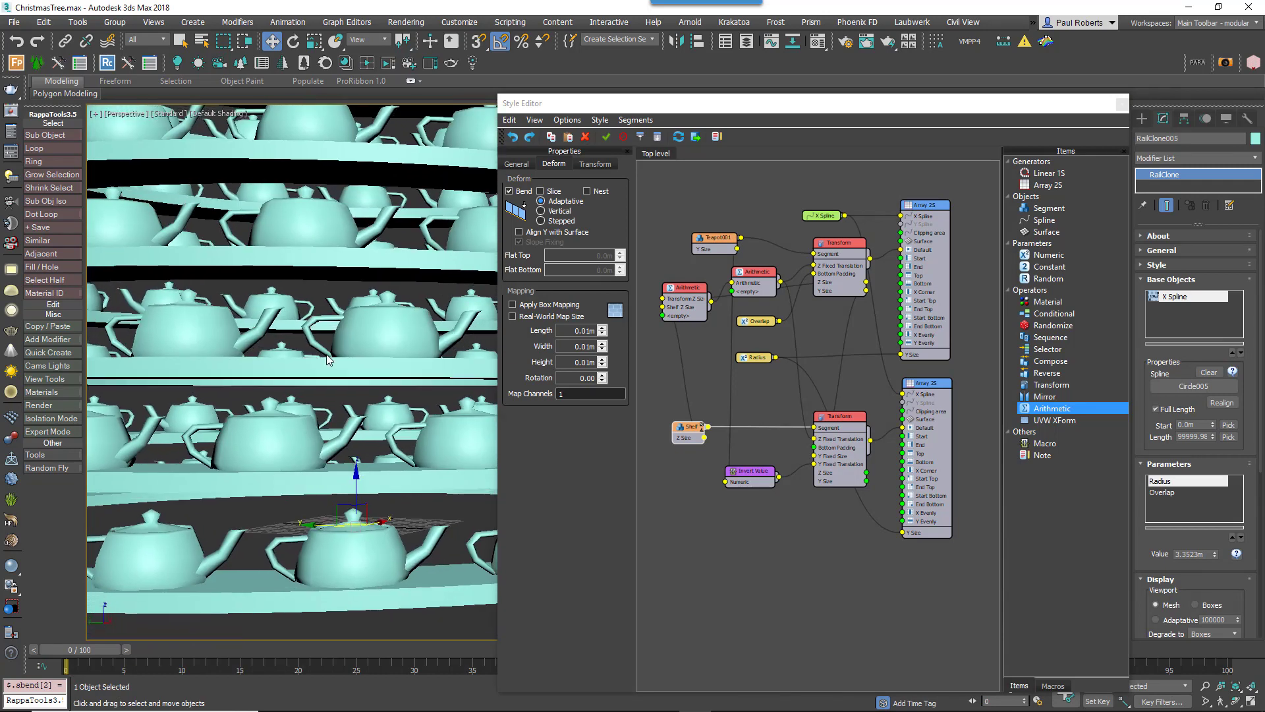
middle_click_drag(325, 450, 317, 354)
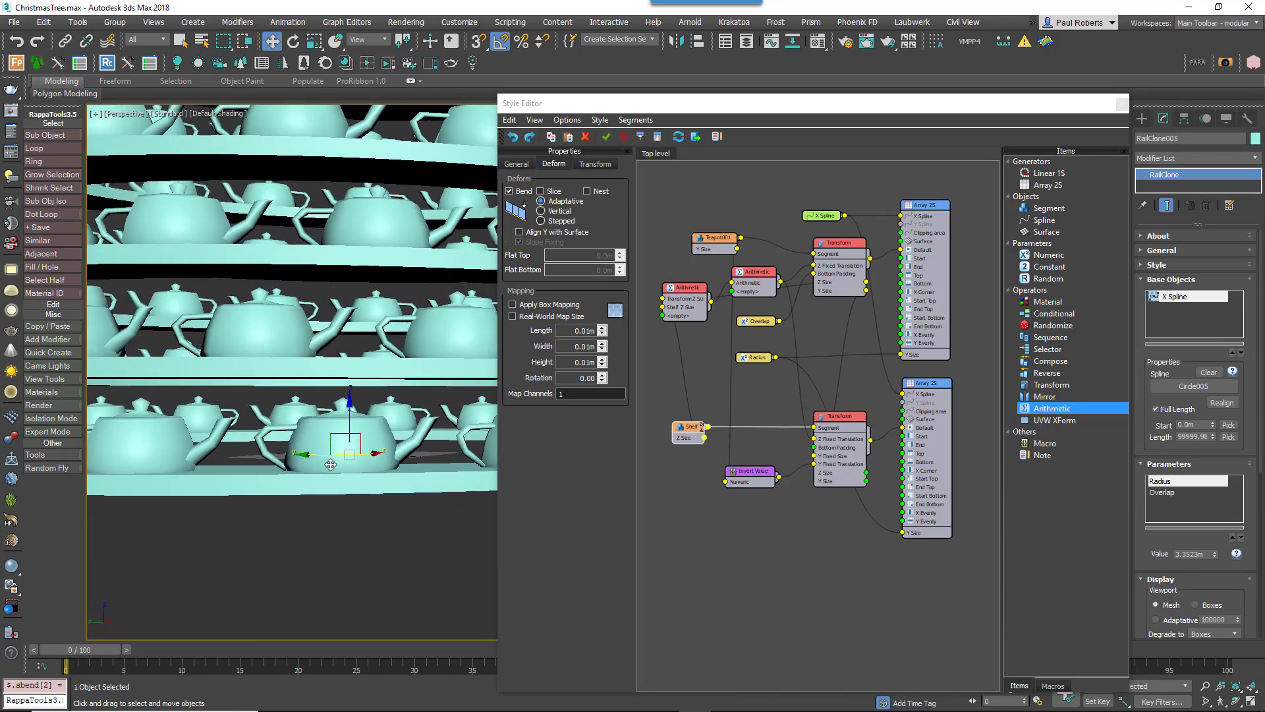
middle_click_drag(331, 465, 287, 455)
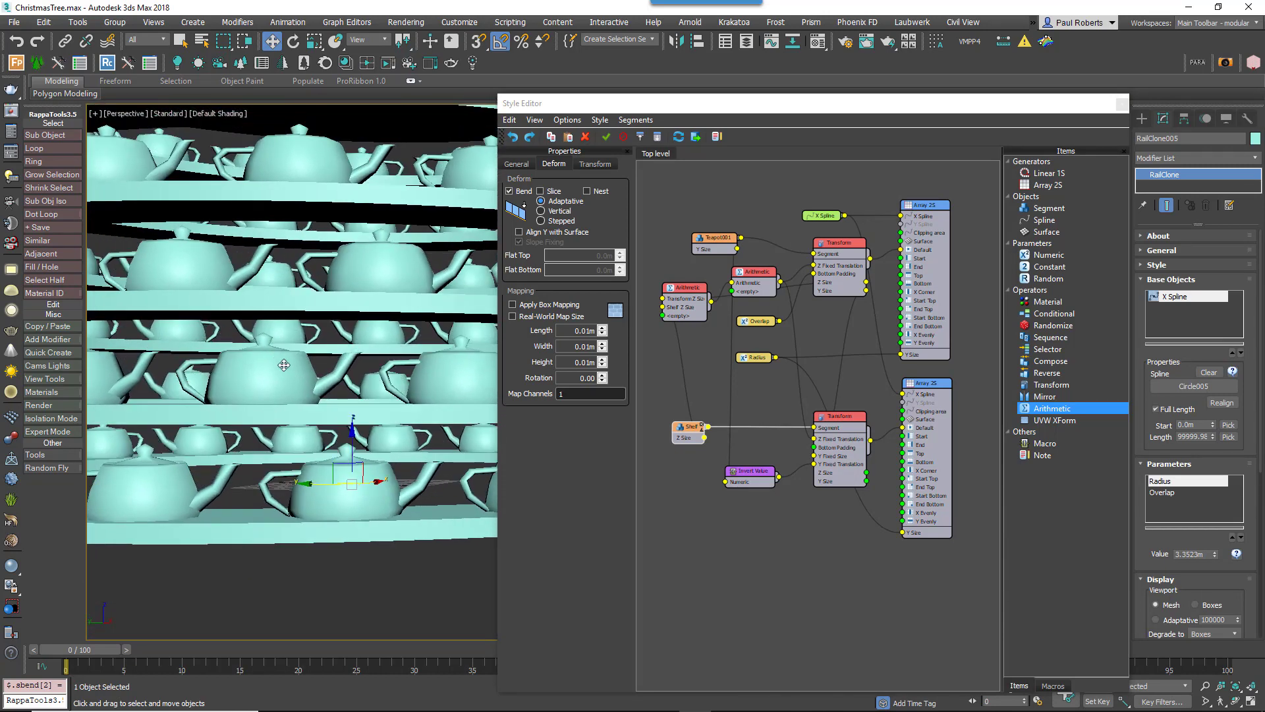
Export the Z Offset parameter of the teapot Array 2S generator and feed the Shelf's Z Size into it
left_click(932, 209)
right_click(930, 210)
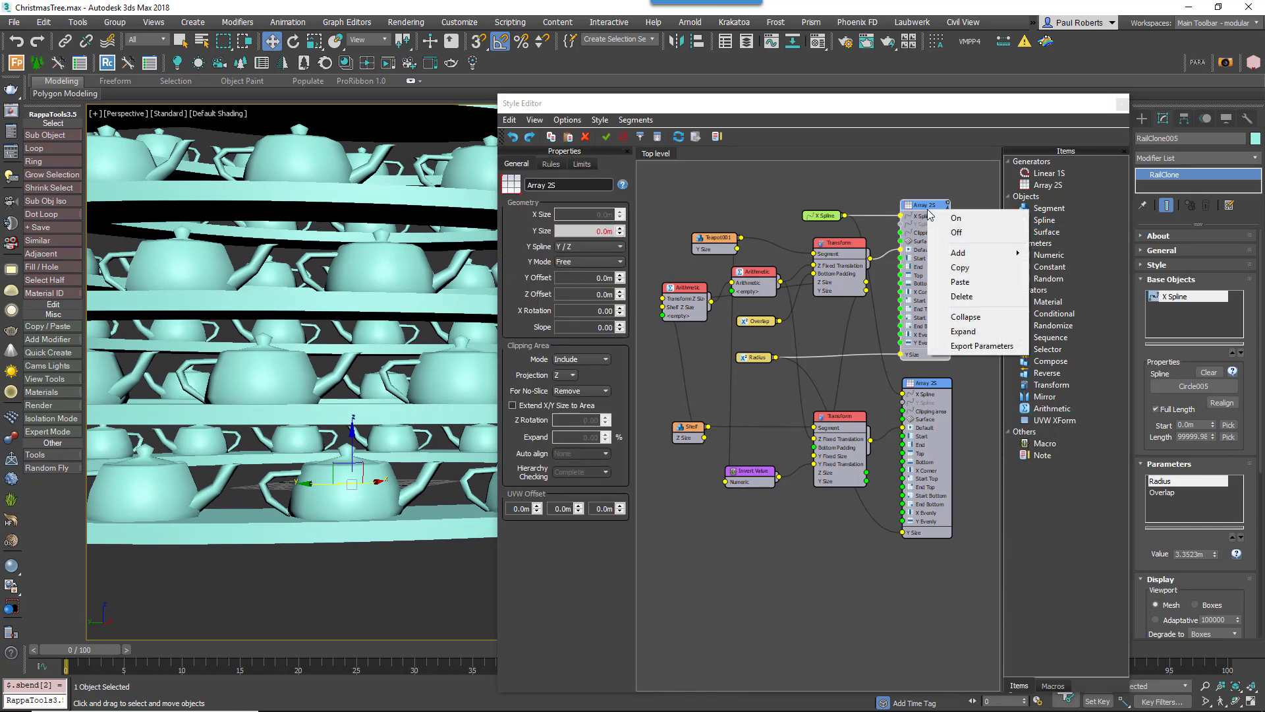
left_click(981, 345)
left_click(573, 321)
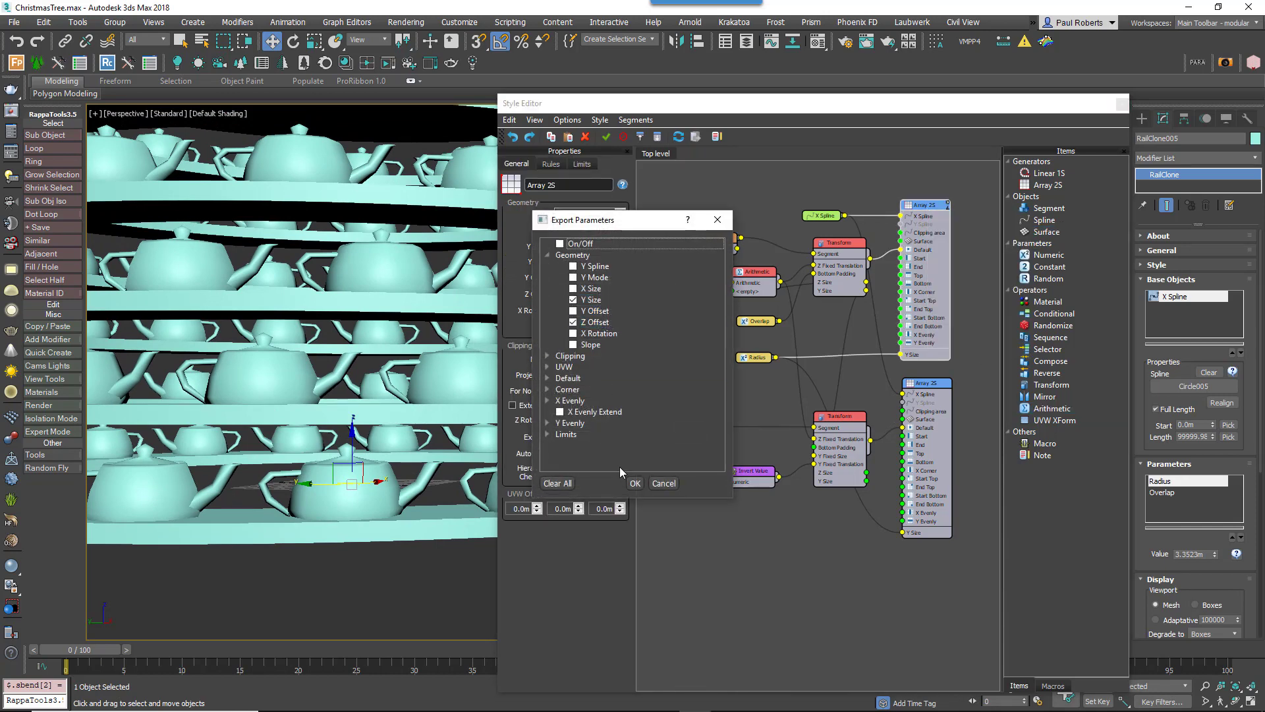
left_click(635, 483)
left_click(689, 427)
left_click_drag(704, 437, 901, 362)
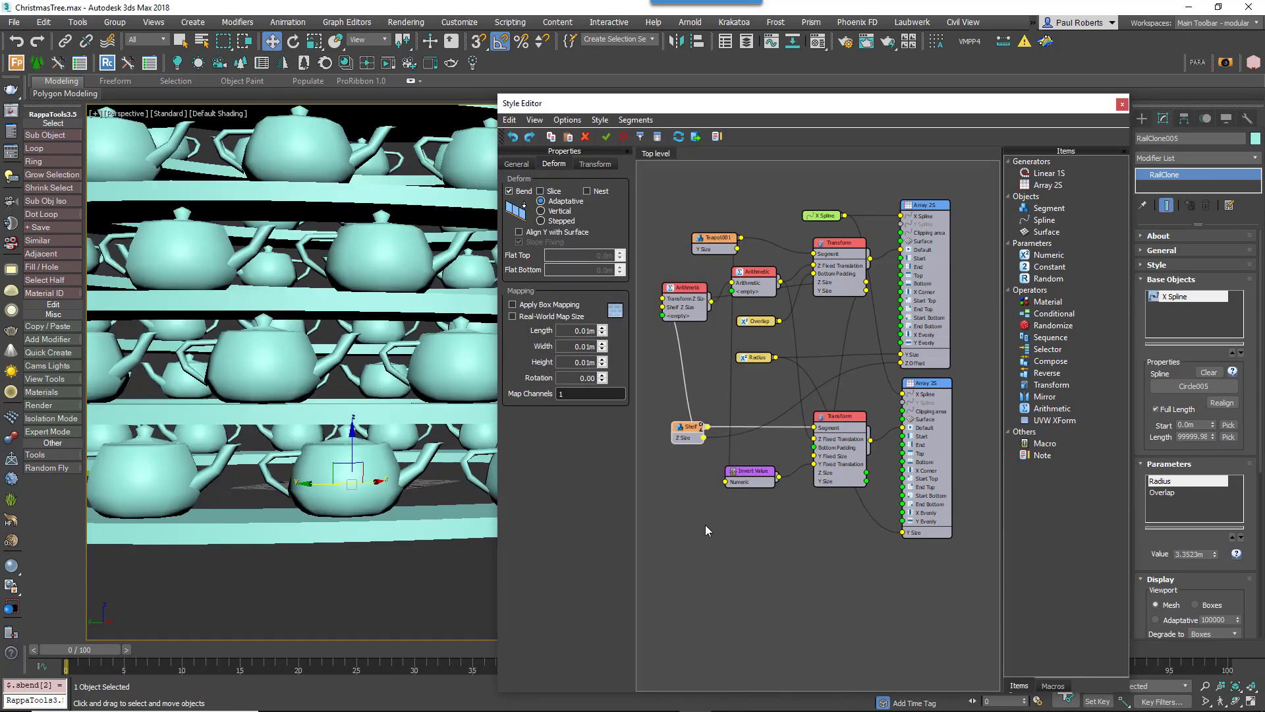
Adjust the source teapot's Radius to test how the whole tree adapts
scroll(280, 321, "down", 10)
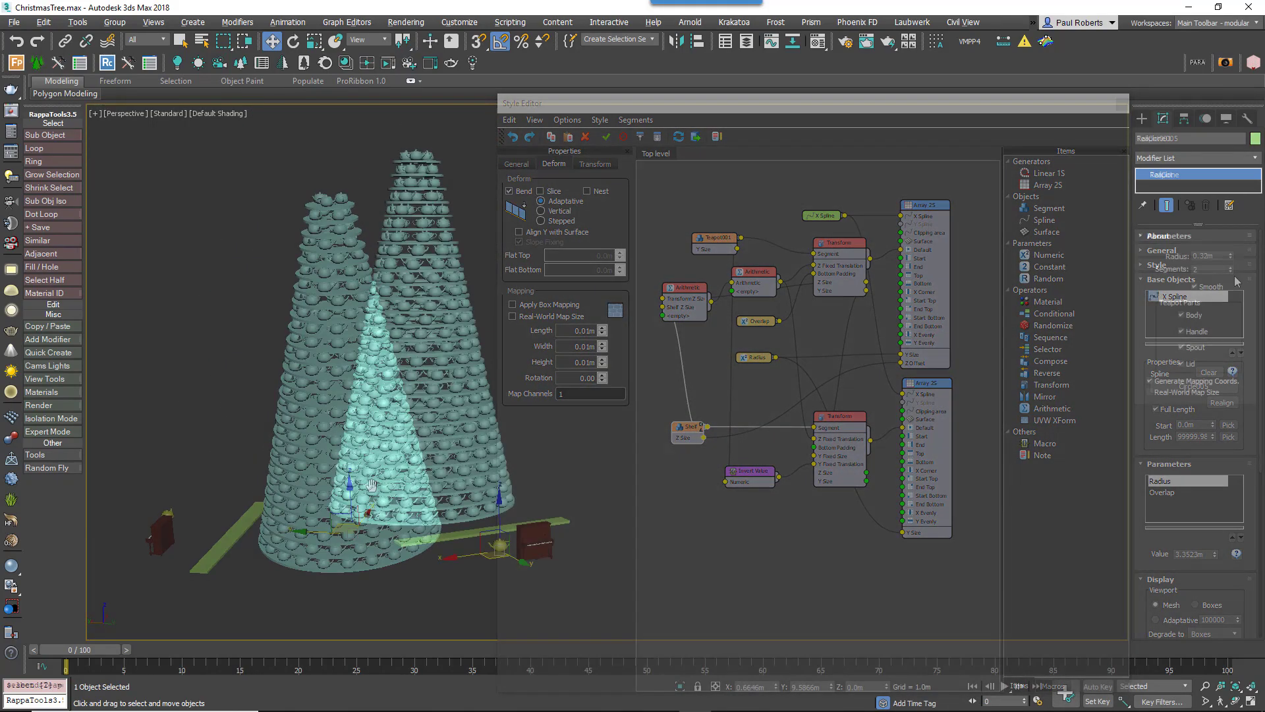
left_click_drag(1229, 242, 1236, 278)
left_click(443, 539)
scroll(487, 538, "up", 3)
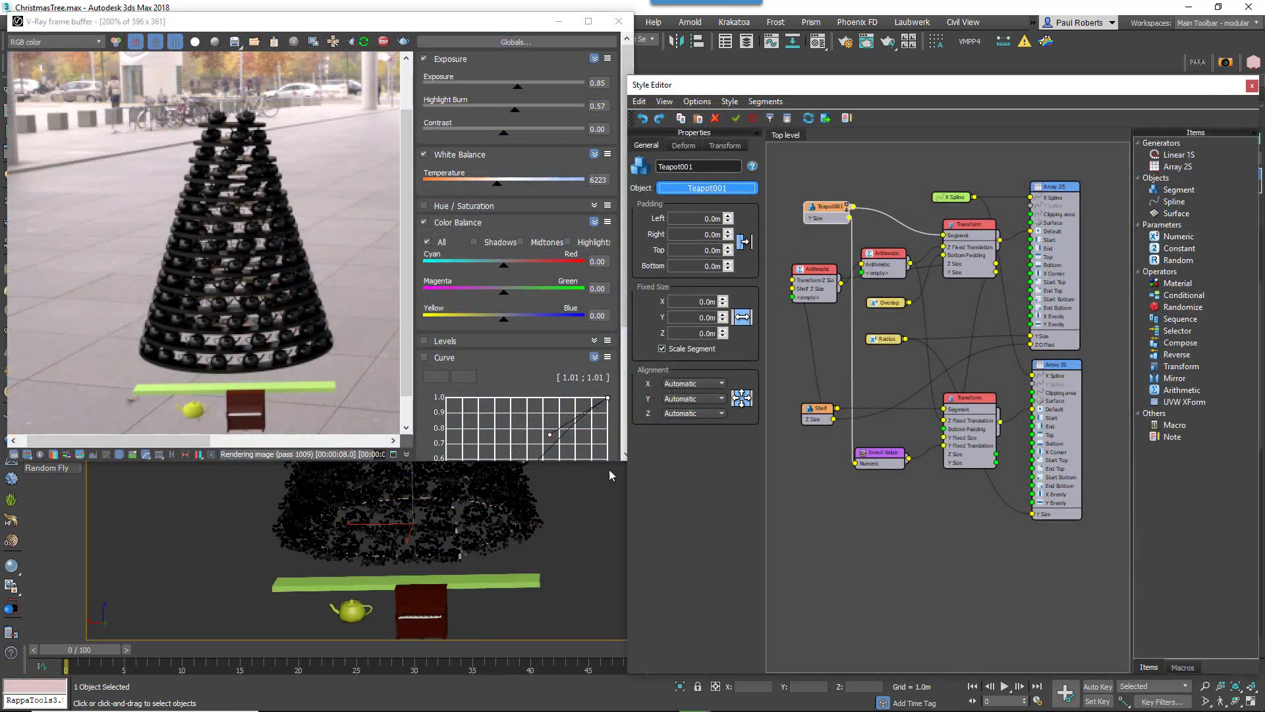
Replace the Teapot001 segment's geometry with the cgaxis_models_31_05_04 model from the scene and check the rendered tree
left_click(524, 579)
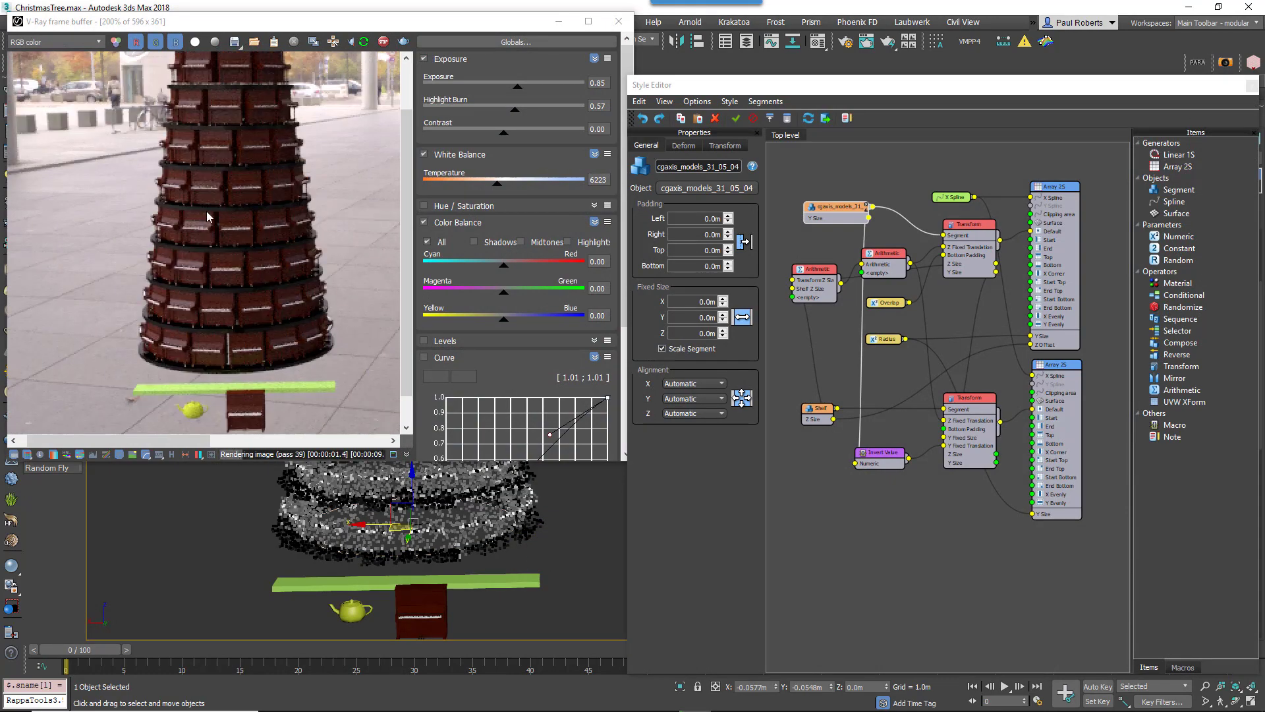
middle_click_drag(416, 527, 411, 581)
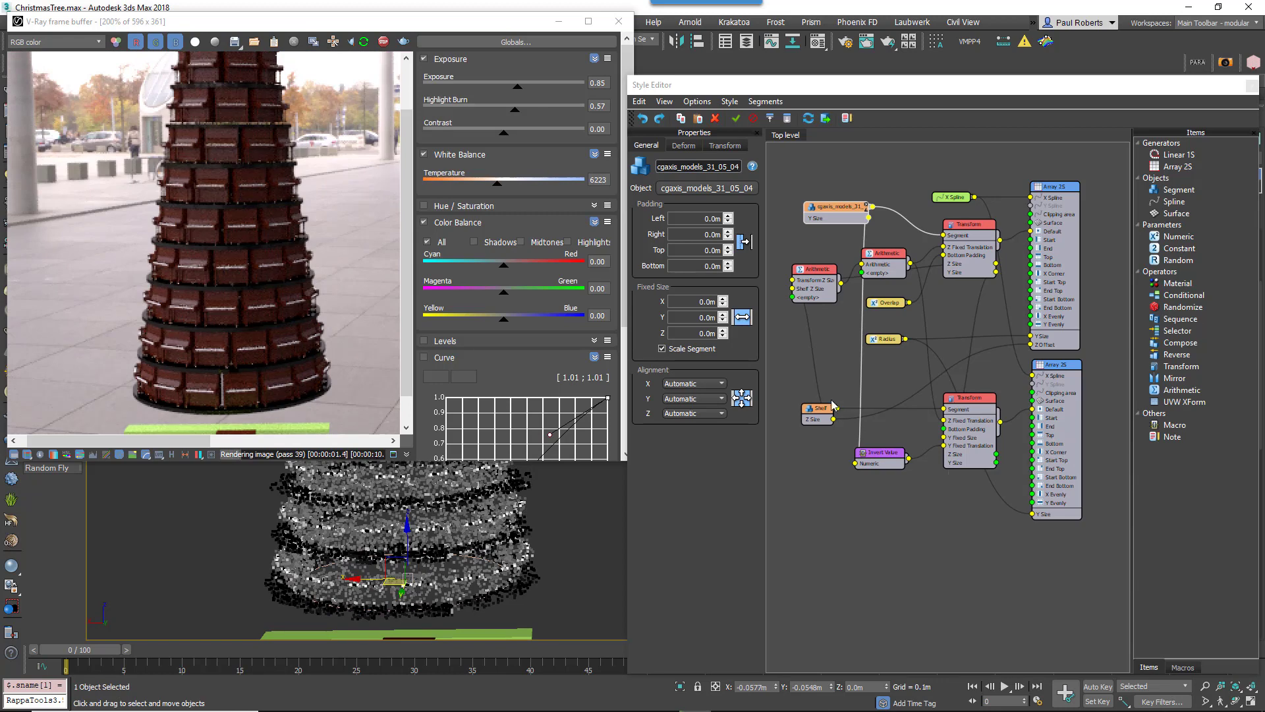
Clear the Shelf segment's source object so that it uses none, and check the tree without shelves
left_click(828, 412)
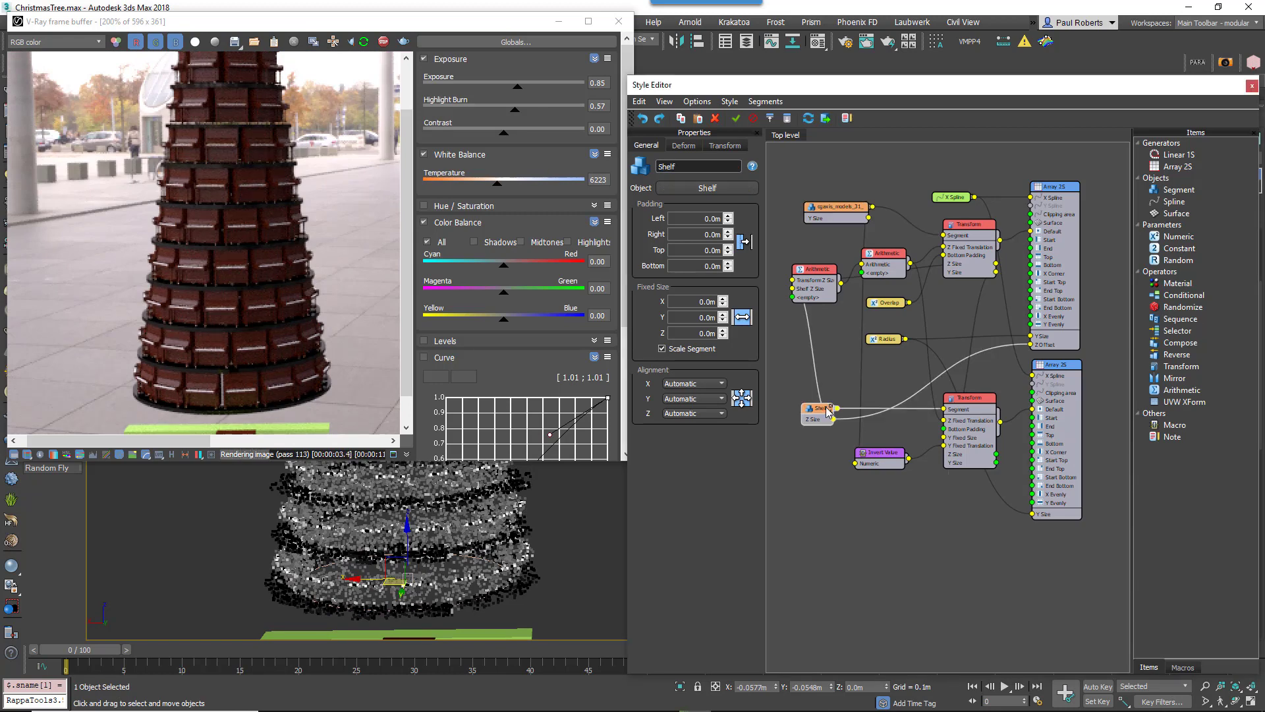
right_click(703, 193)
left_click(709, 204)
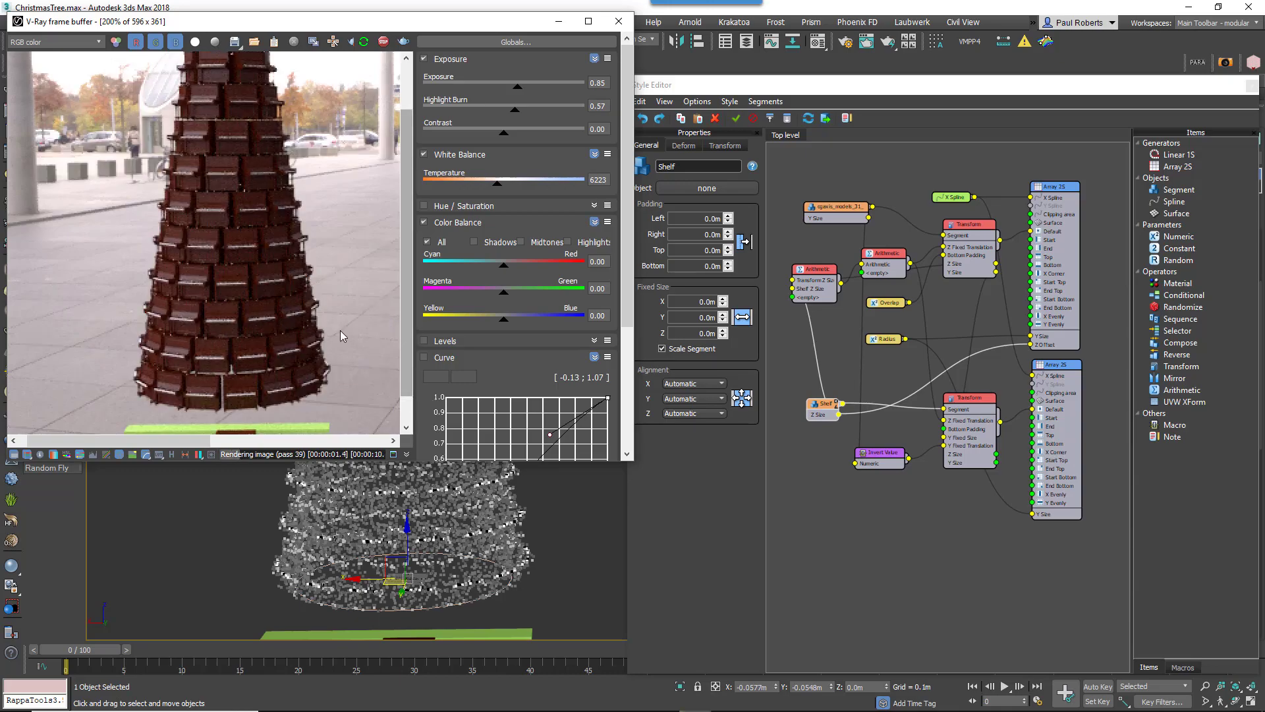
middle_click_drag(440, 601, 394, 555, "alt")
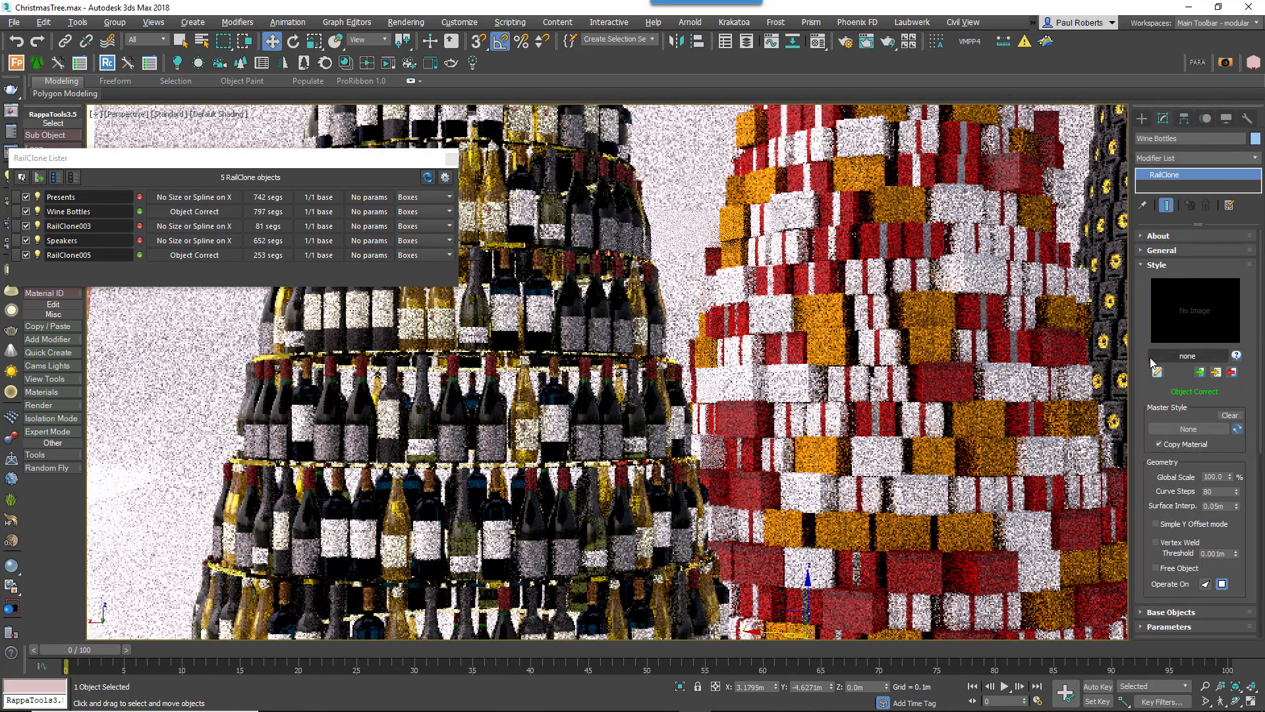
Open the Wine Bottles RailClone style graph and examine its Box001 shelf segment's settings
left_click(1157, 372)
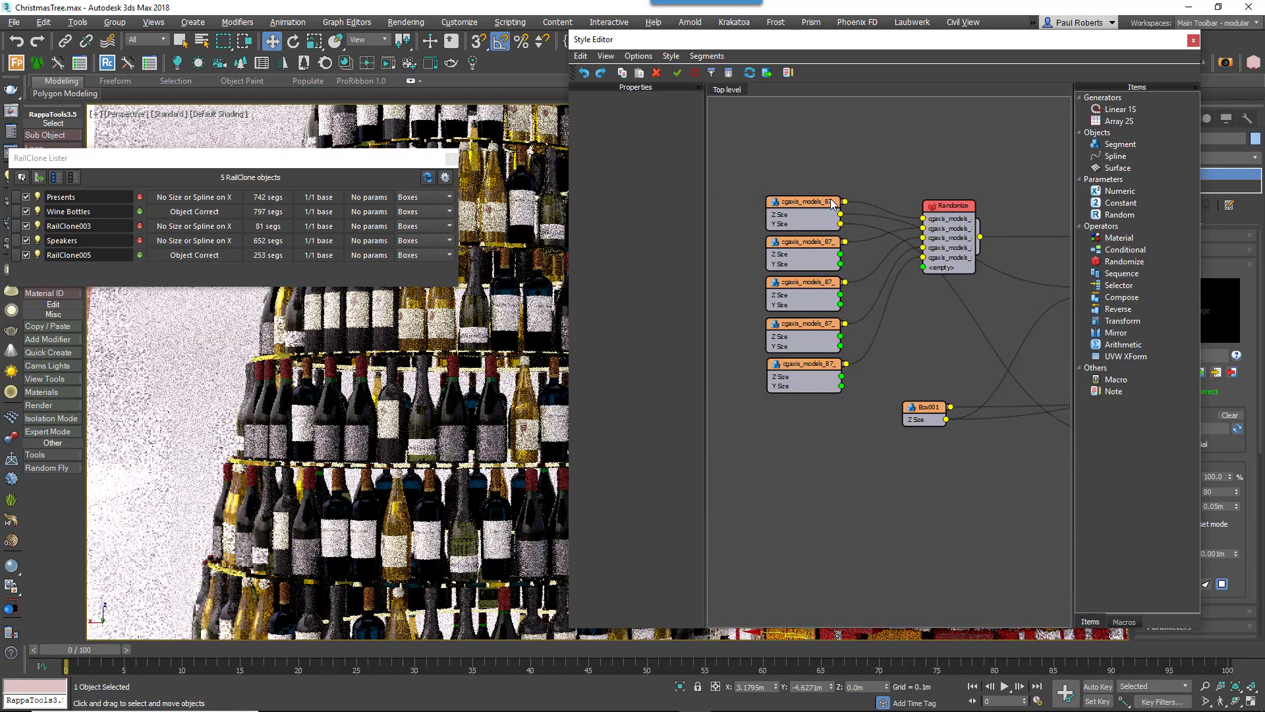
left_click(913, 410)
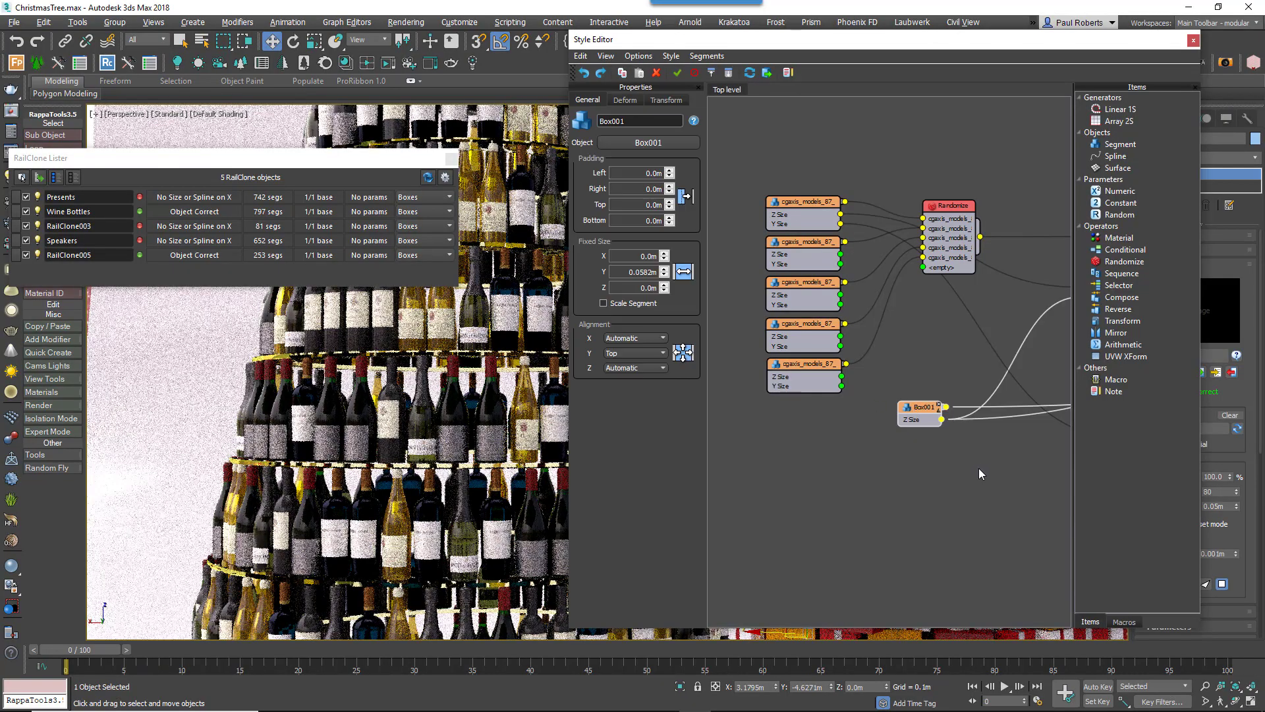